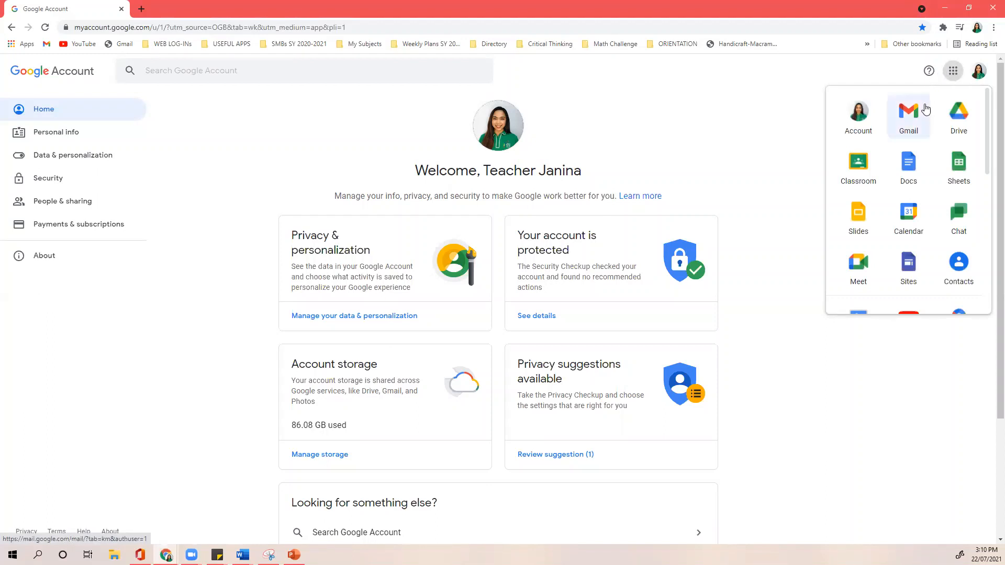
- Open Google Sites from the Google apps launcher
{"action": "left_click", "coordinate": [911, 270]}
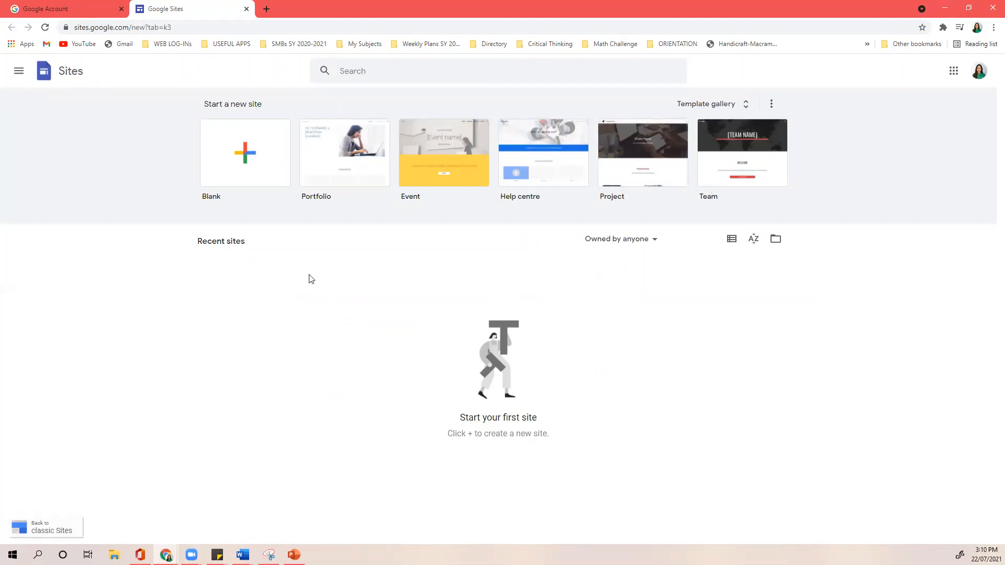
- Create a blank site and rename it from 'Untitled site' to the owner's full name
{"action": "left_click", "coordinate": [246, 167]}
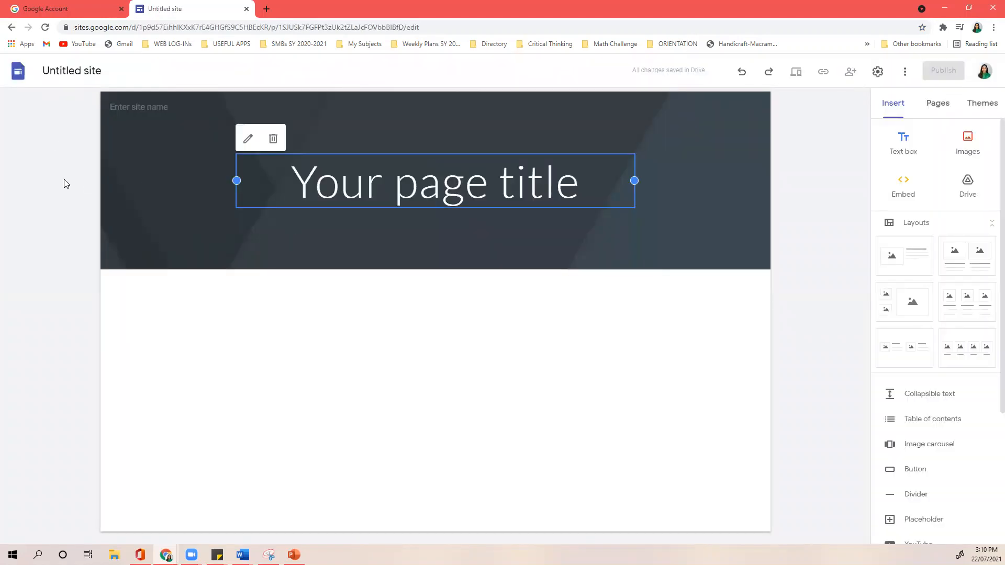
{"action": "left_click", "coordinate": [766, 218]}
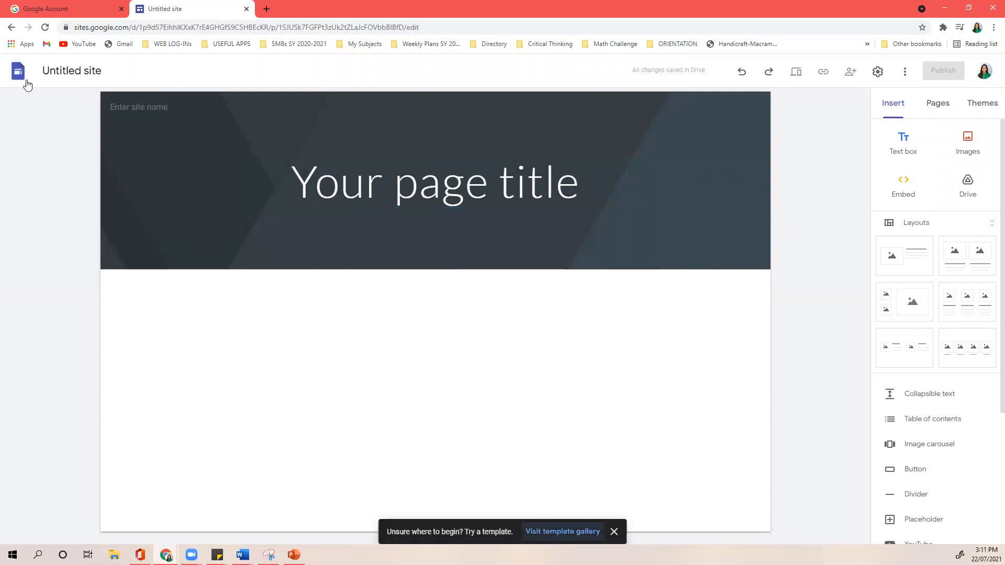
{"action": "left_click", "coordinate": [71, 71]}
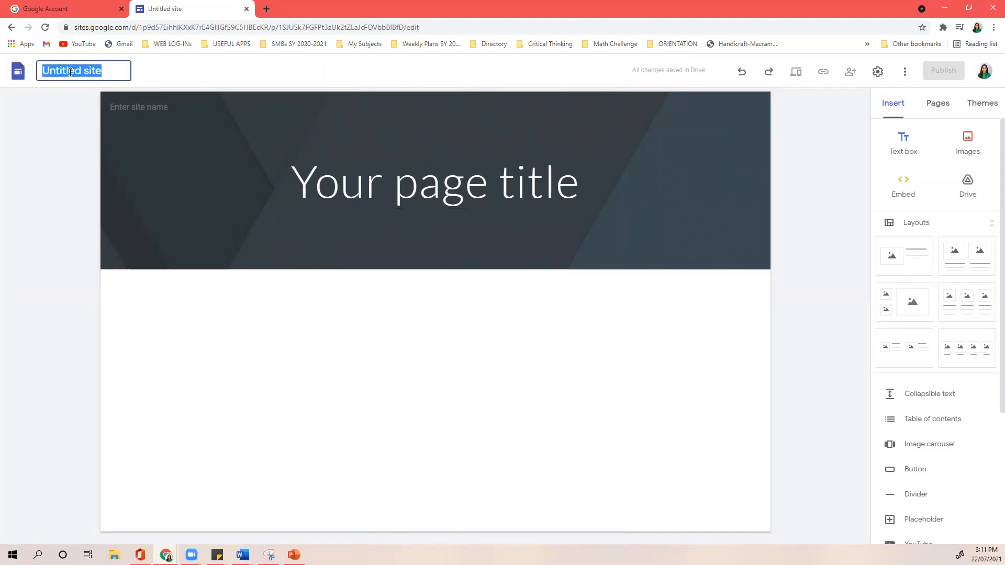
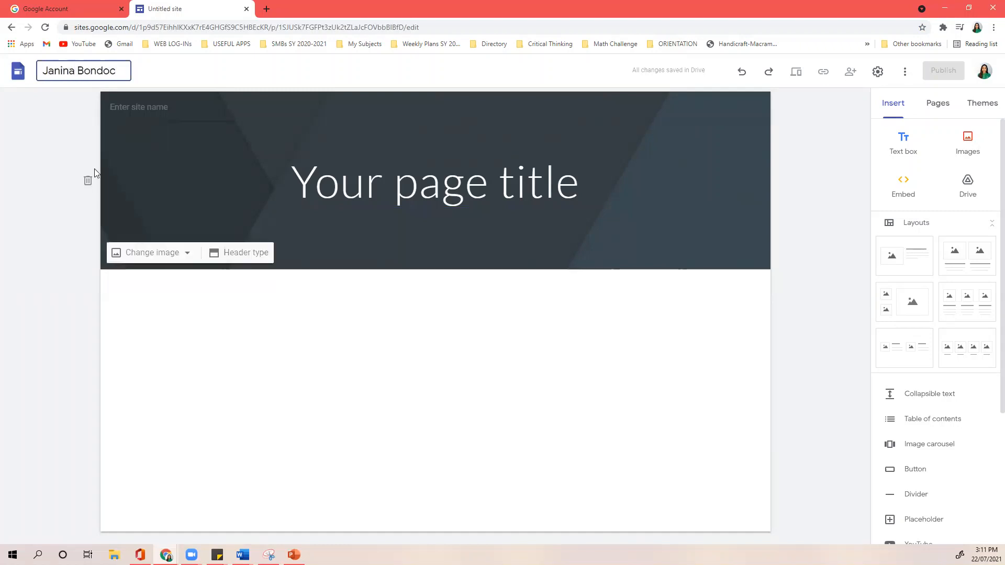
{"action": "left_click", "coordinate": [69, 169]}
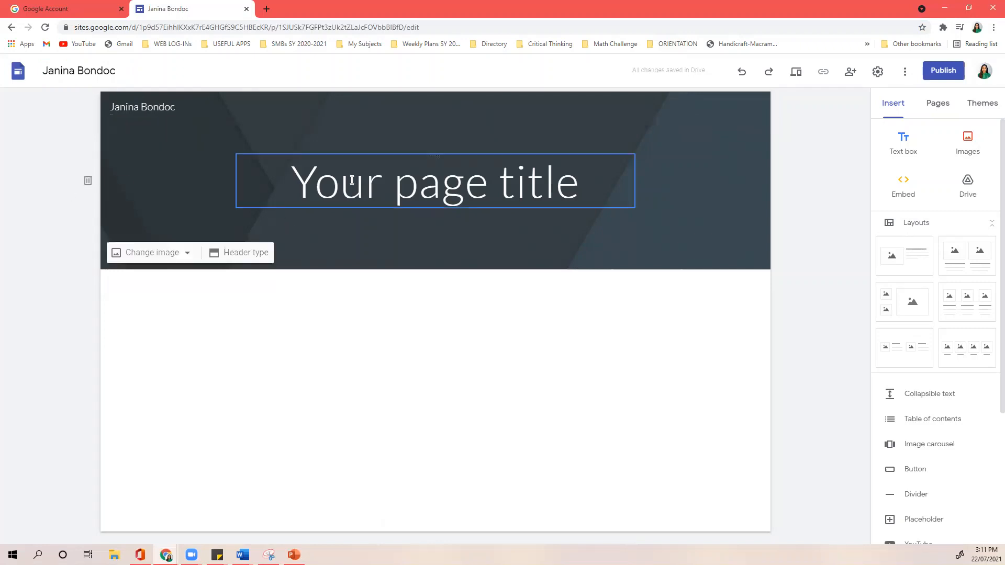
- Retitle the page 'Just Bake It by' plus the owner's first name, widening the box to one line
{"action": "left_click", "coordinate": [377, 180]}
{"action": "triple_click", "coordinate": [376, 180]}
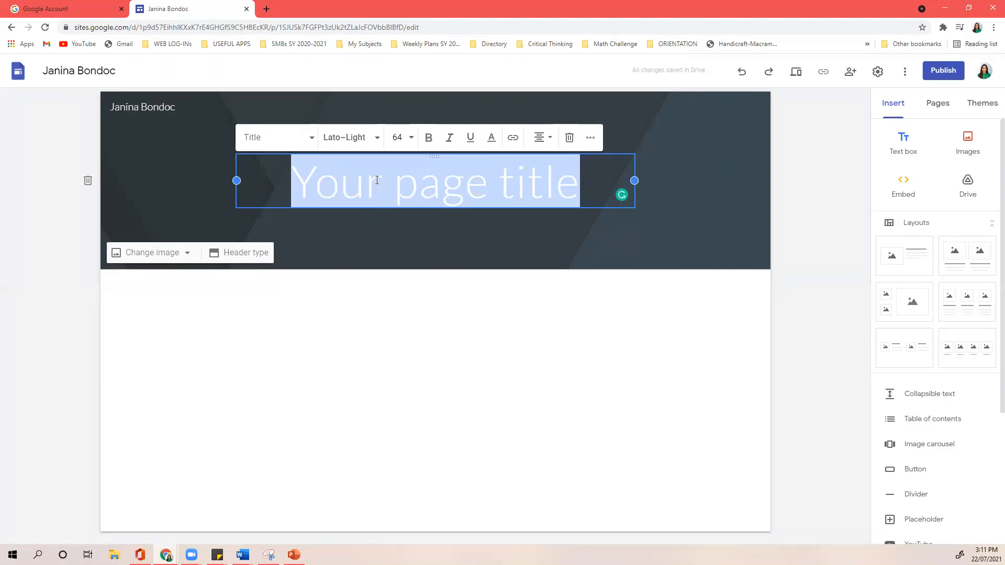
{"action": "type", "text": "Ju"}
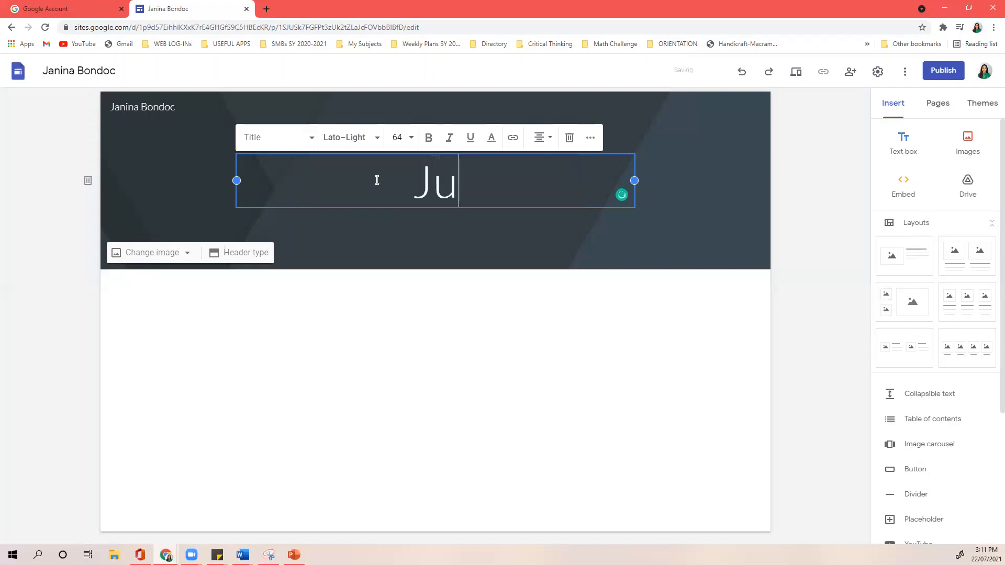
{"action": "type", "text": "st Bake"}
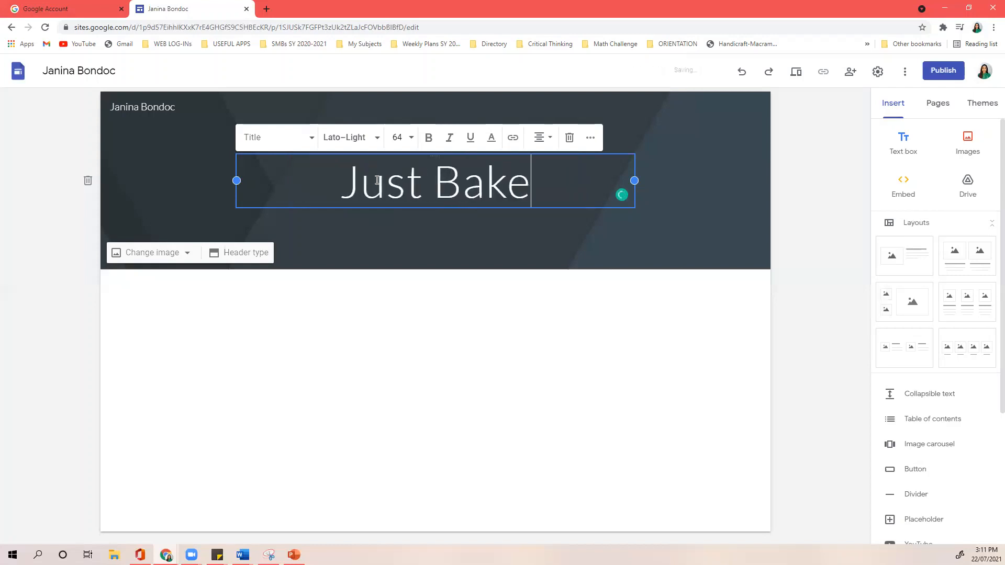
{"action": "type", "text": " It by Janina"}
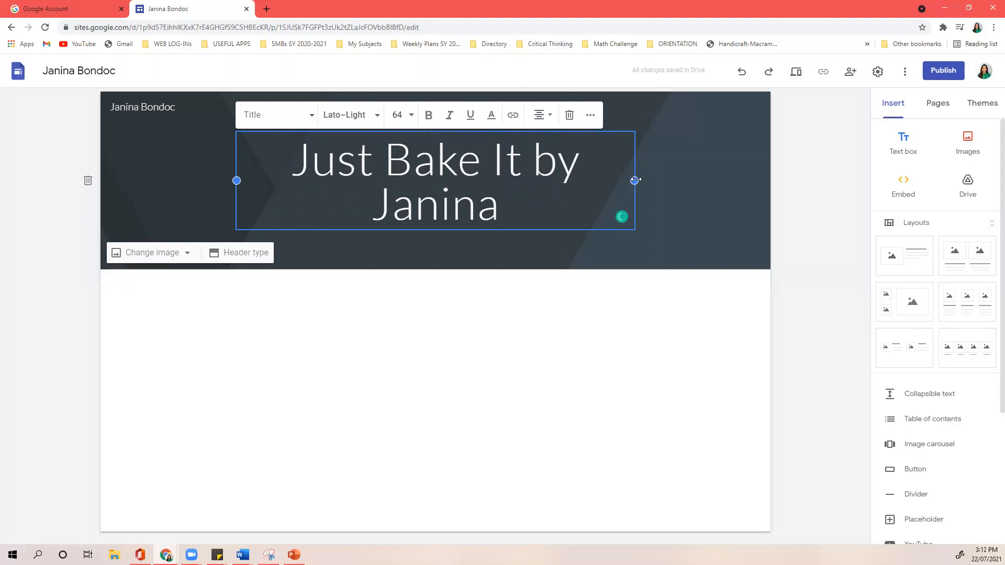
{"action": "left_click_drag", "start_coordinate": [634, 180], "coordinate": [713, 179]}
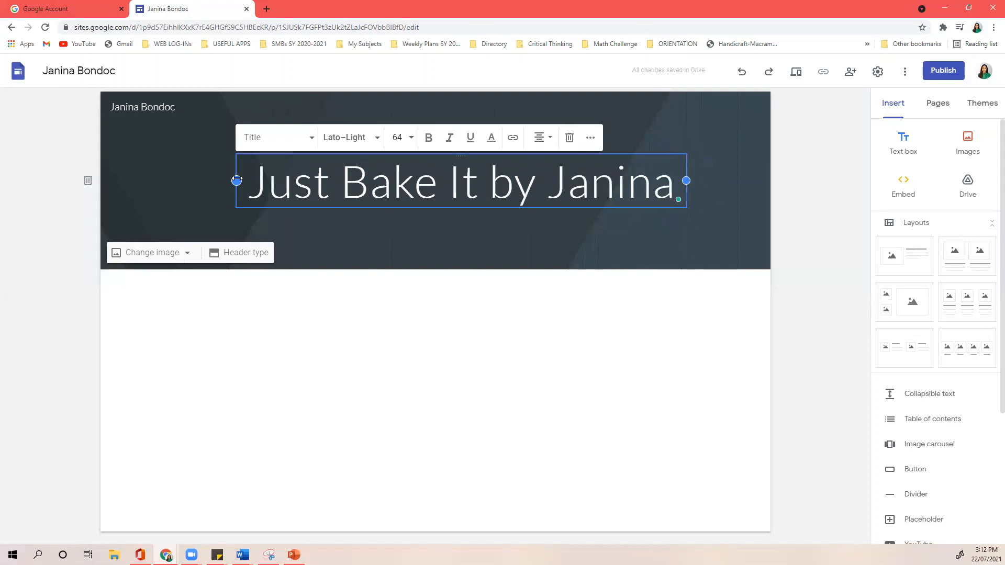
{"action": "left_click_drag", "start_coordinate": [233, 180], "coordinate": [184, 178]}
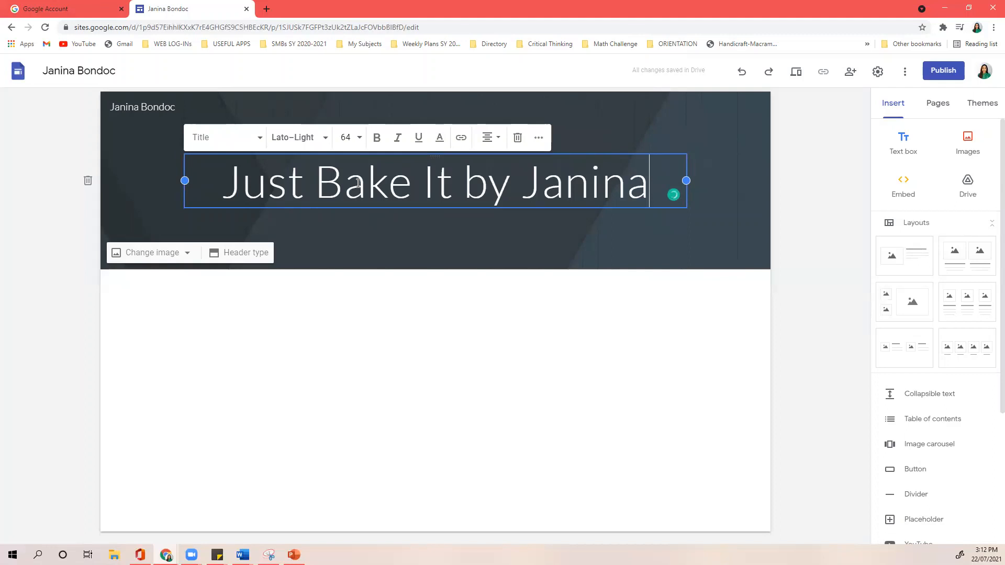
- Set the page title's font to Chewy
{"action": "triple_click", "coordinate": [358, 182]}
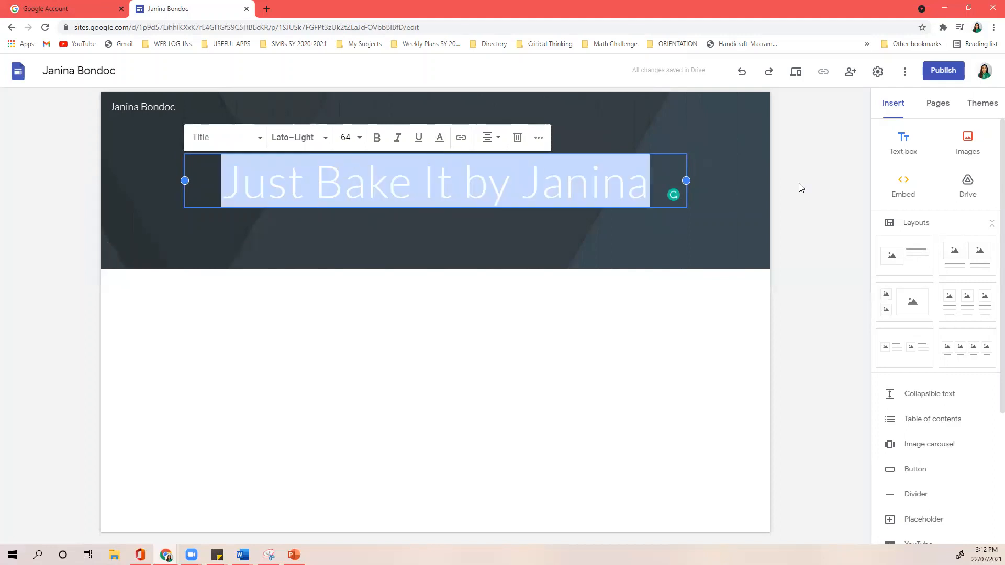
{"action": "left_click", "coordinate": [796, 168]}
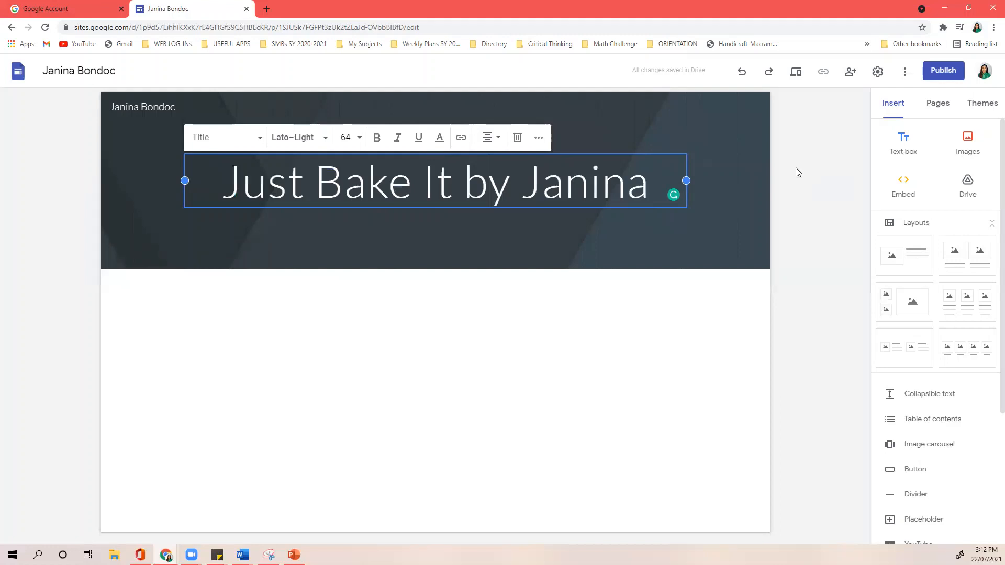
{"action": "double_click", "coordinate": [433, 171]}
{"action": "triple_click", "coordinate": [433, 171]}
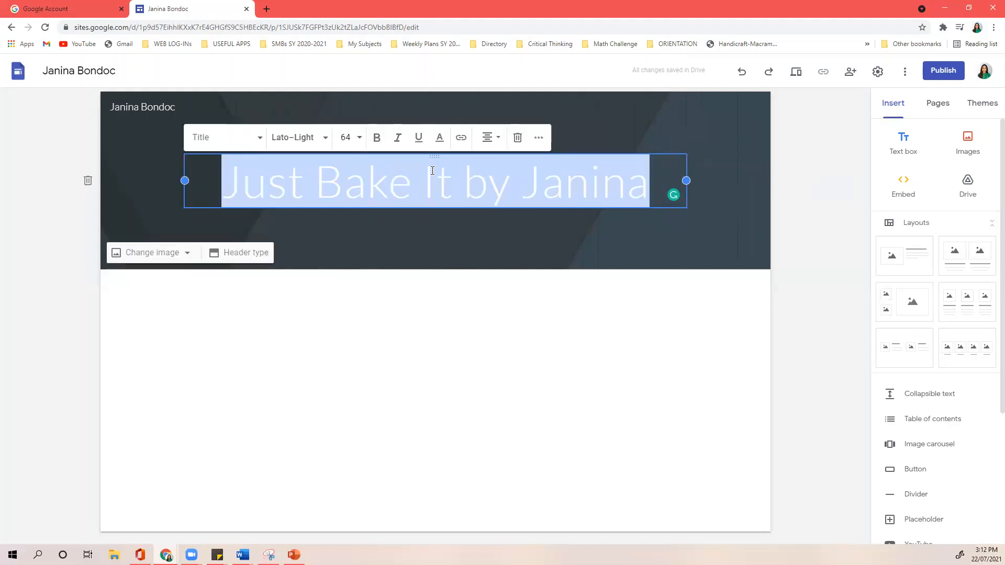
{"action": "left_click", "coordinate": [316, 138]}
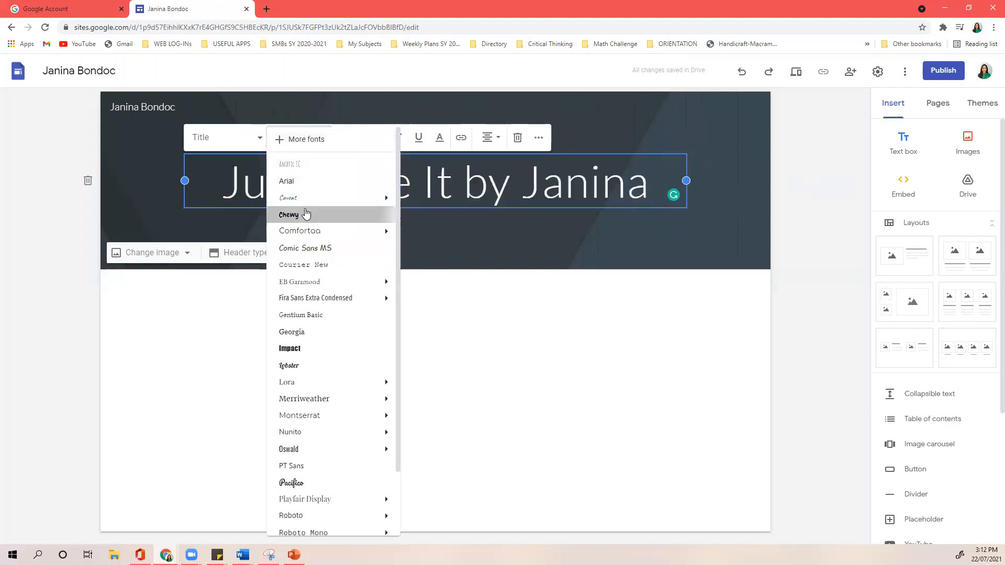
{"action": "left_click", "coordinate": [306, 214]}
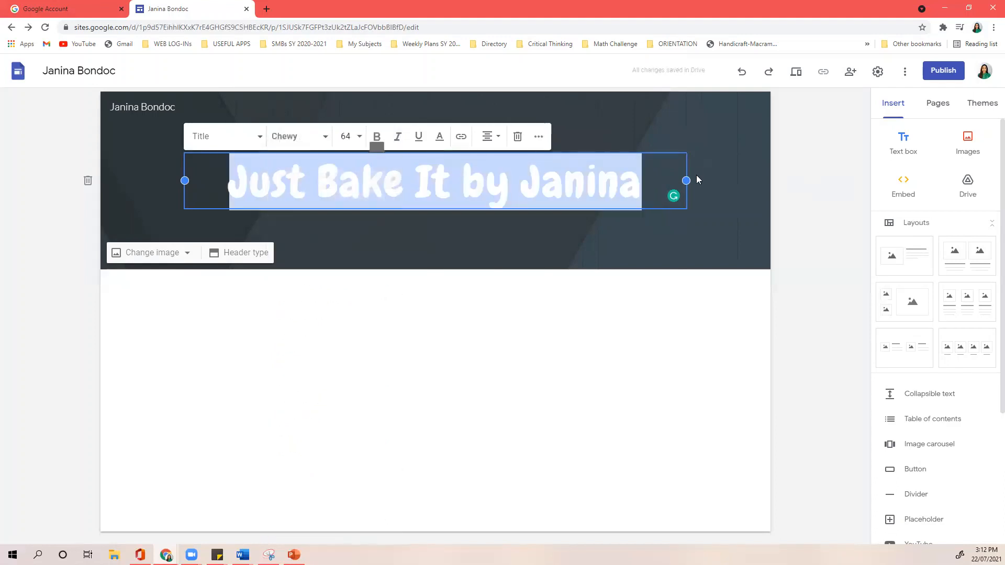
{"action": "left_click", "coordinate": [806, 173]}
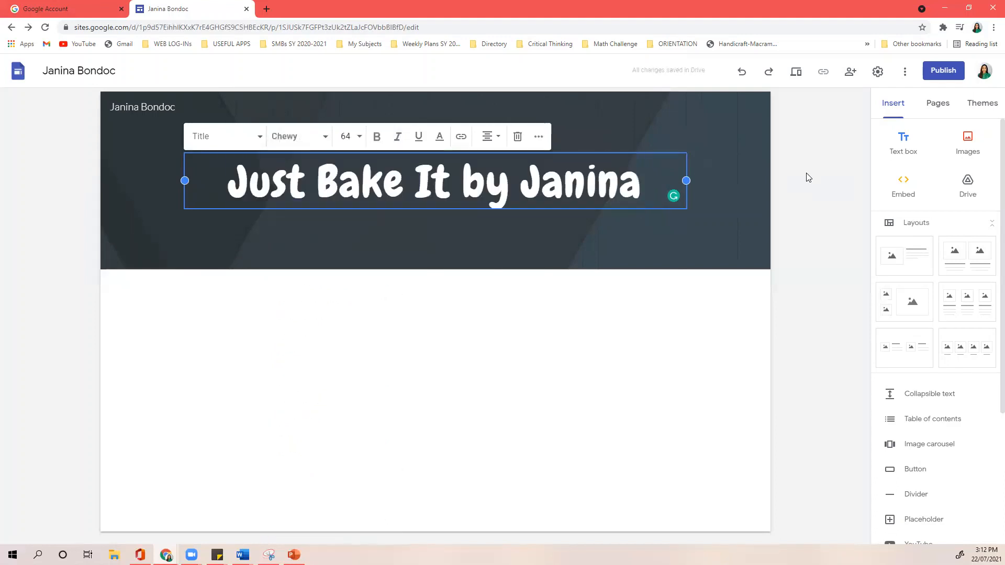
- Colour the page title light salmon
{"action": "triple_click", "coordinate": [431, 185]}
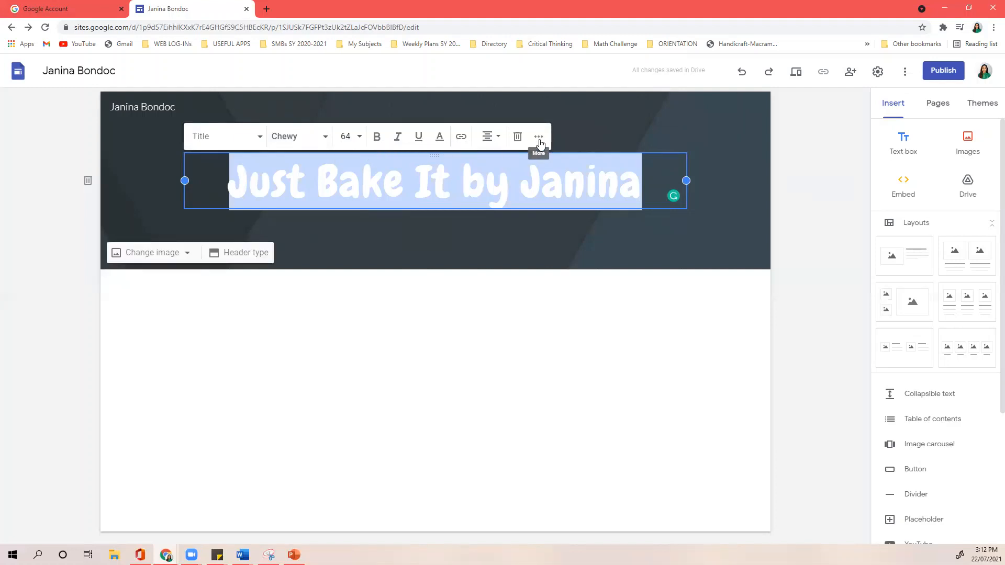
{"action": "left_click", "coordinate": [440, 138]}
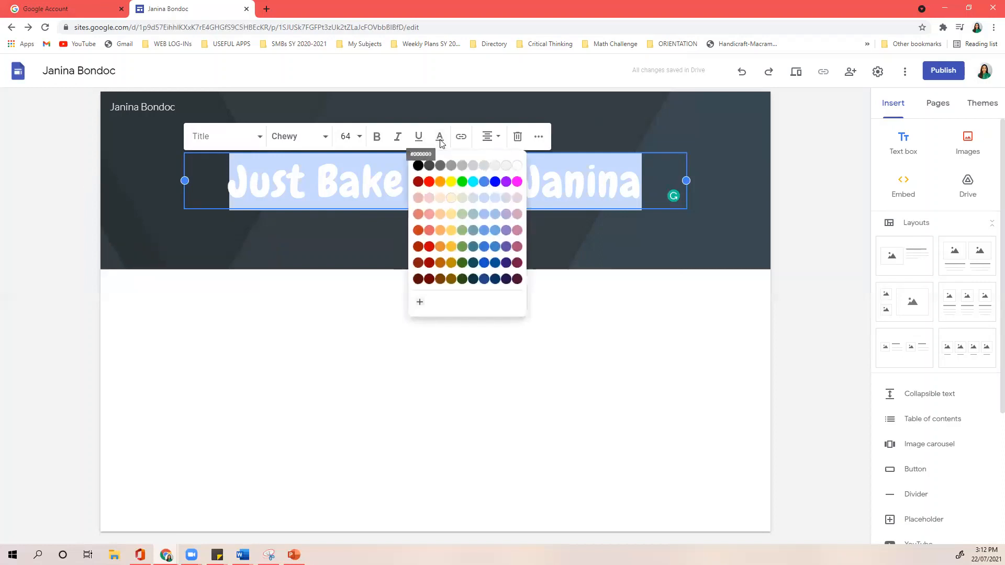
{"action": "left_click", "coordinate": [418, 204]}
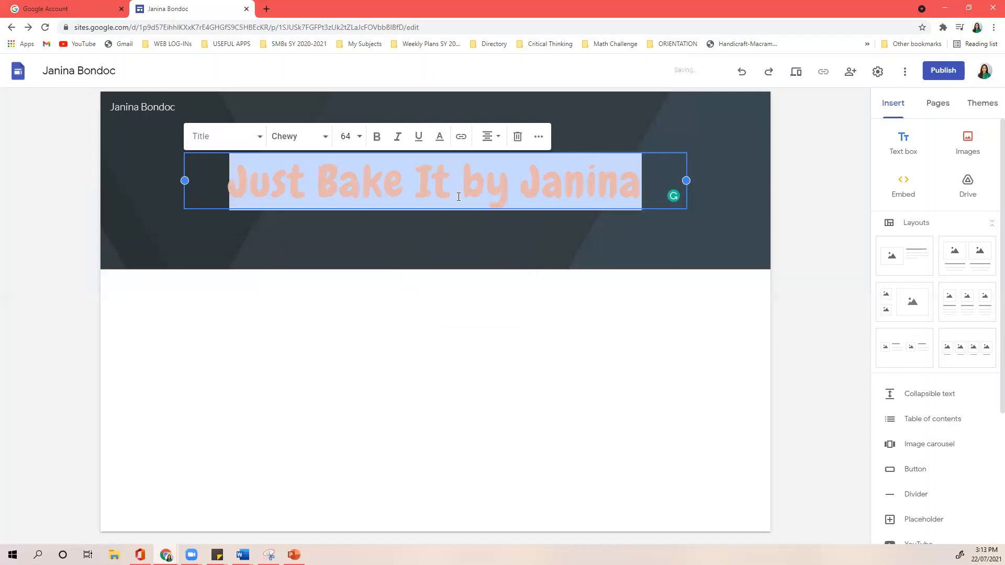
{"action": "left_click", "coordinate": [745, 167]}
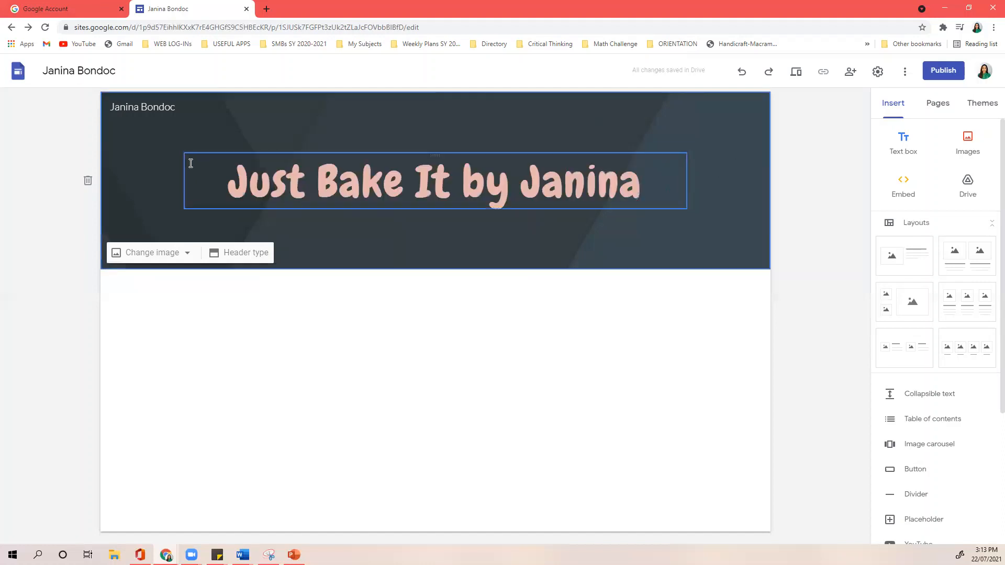
- Open the header's Select image gallery for choosing a background picture
{"action": "left_click", "coordinate": [179, 256]}
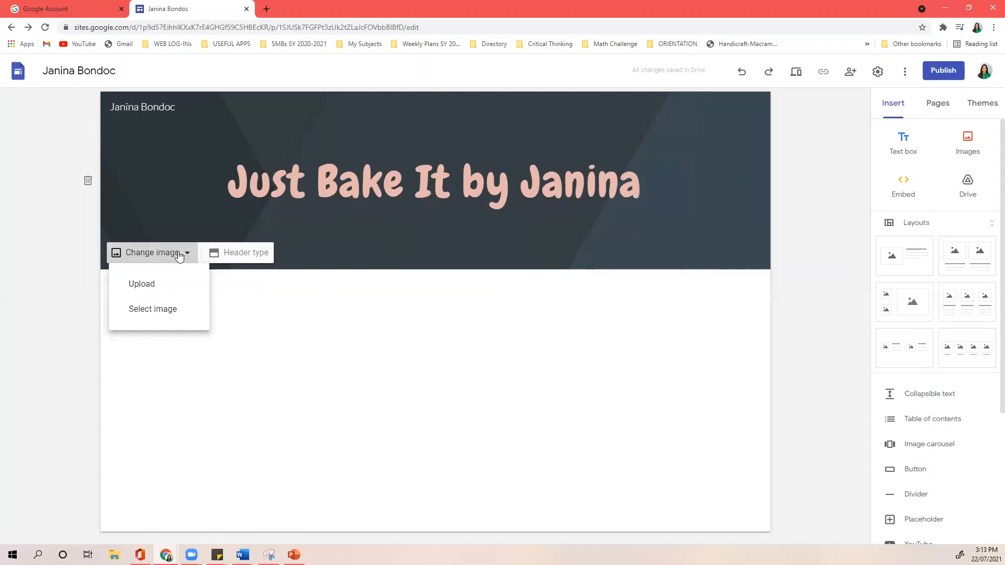
{"action": "left_click", "coordinate": [177, 317]}
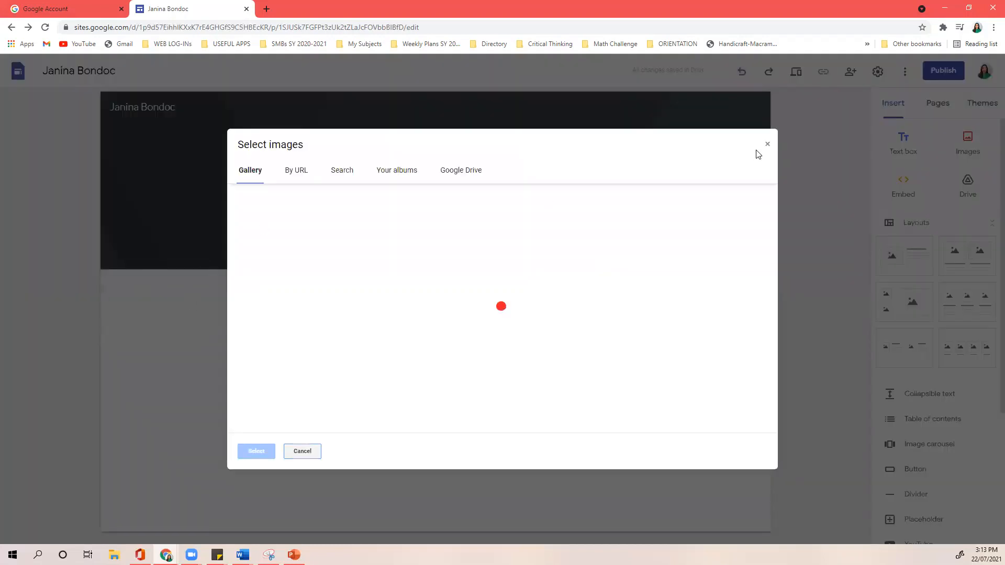
{"action": "left_click", "coordinate": [754, 147]}
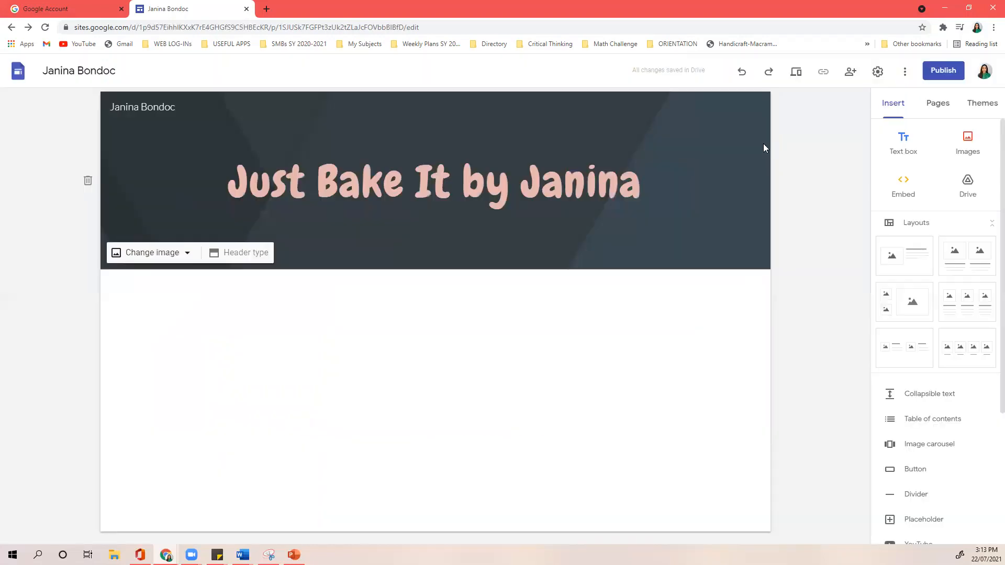
{"action": "left_click", "coordinate": [149, 256]}
{"action": "left_click", "coordinate": [164, 289]}
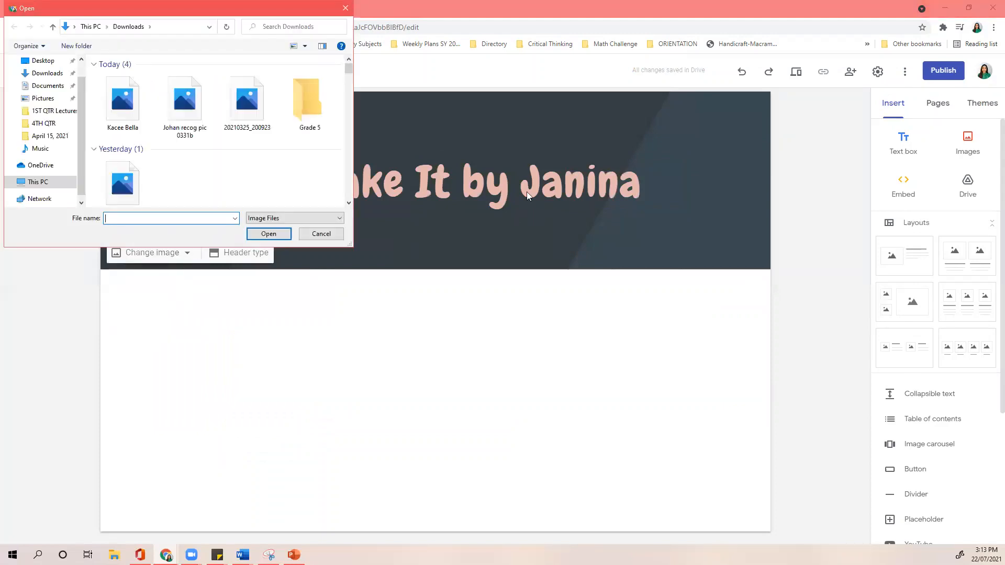
{"action": "left_click", "coordinate": [346, 8]}
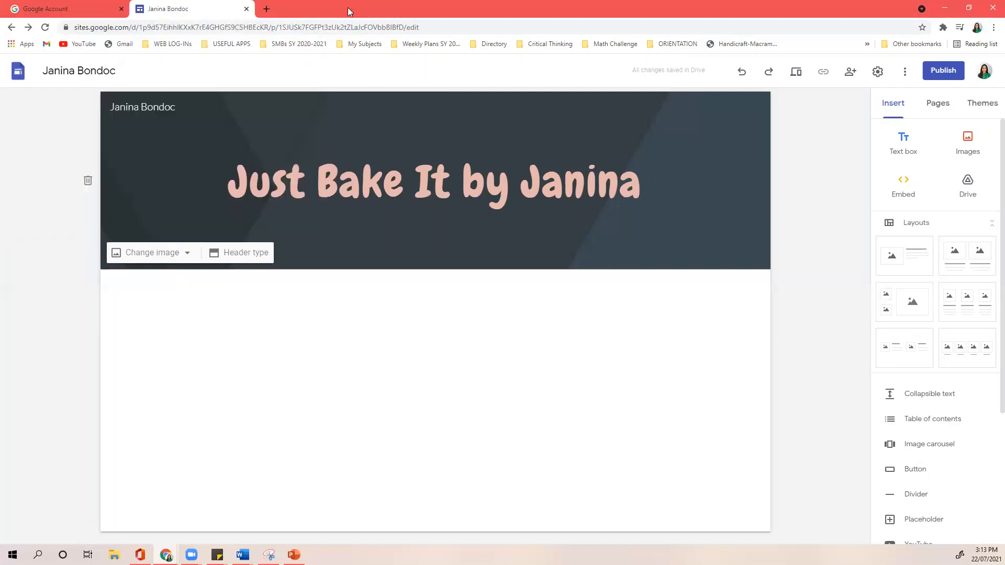
{"action": "left_click", "coordinate": [160, 253]}
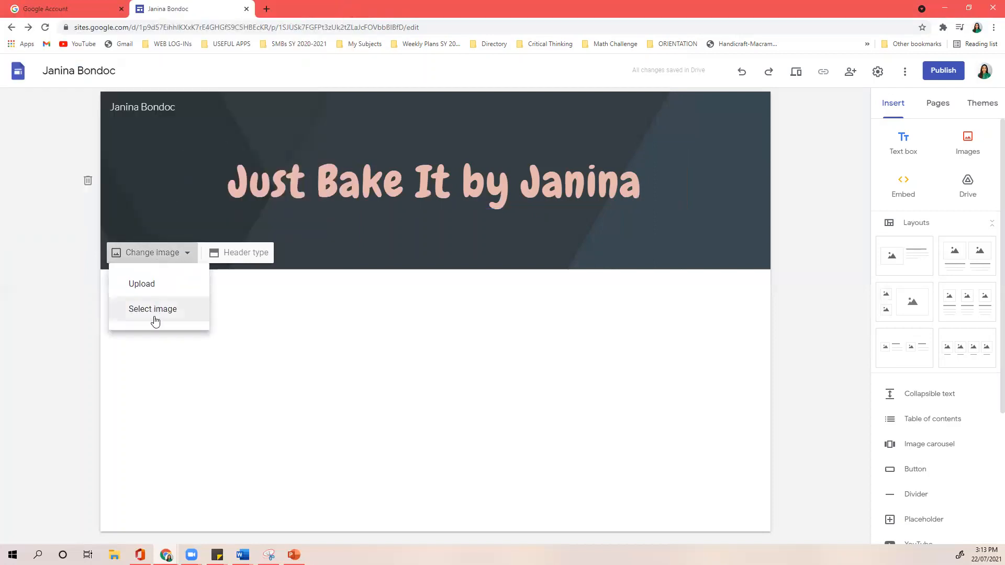
{"action": "left_click", "coordinate": [154, 314]}
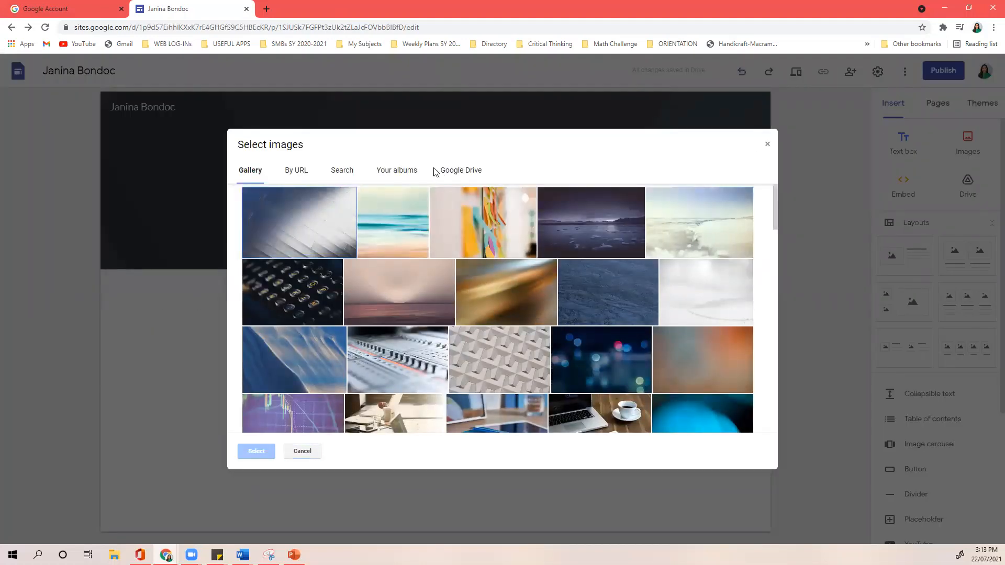
- Search the image picker for 'cake' and browse the results
{"action": "scroll", "coordinate": [366, 198], "scroll_direction": "down", "scroll_amount": 3}
{"action": "left_click", "coordinate": [338, 177]}
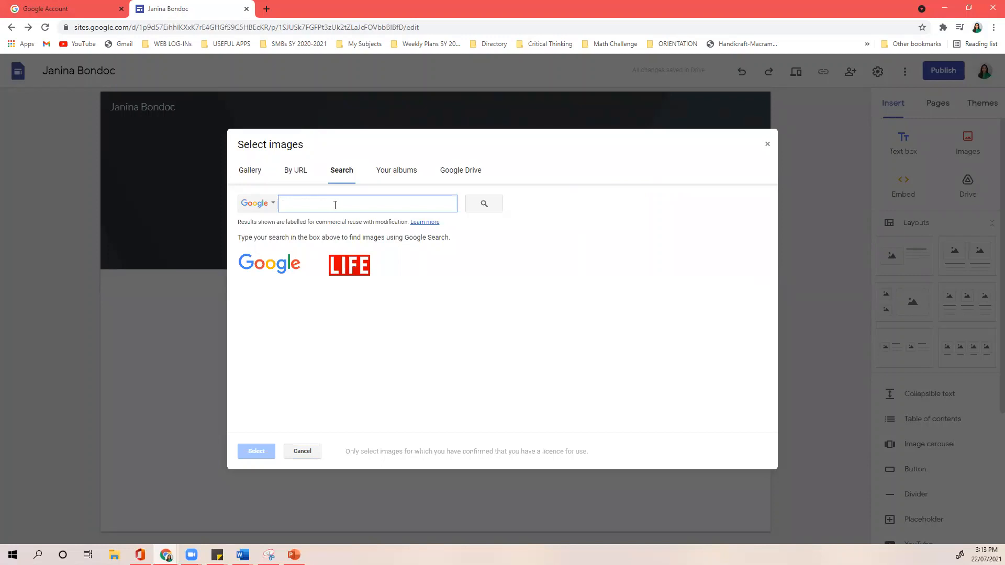
{"action": "type", "text": "cakes"}
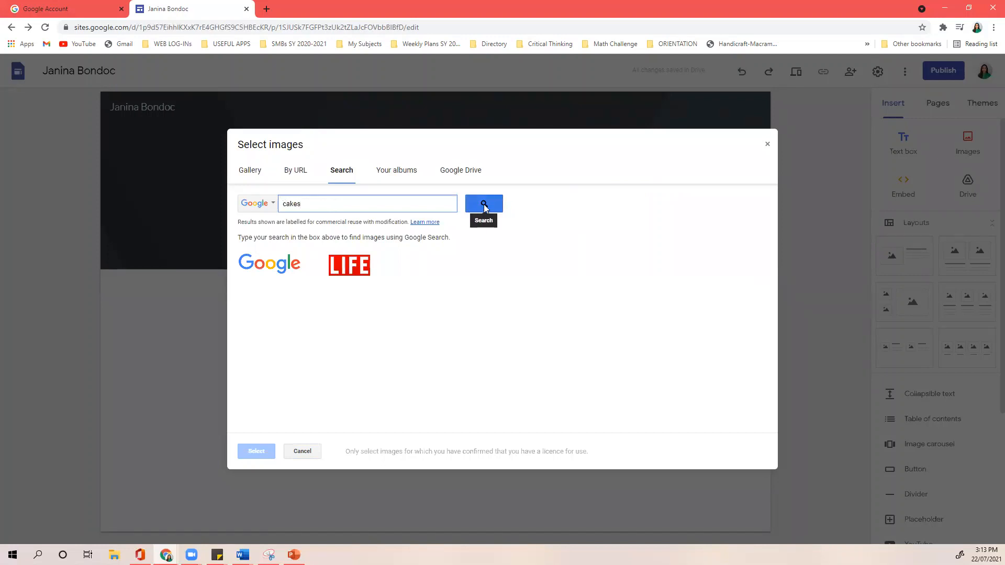
{"action": "left_click", "coordinate": [484, 207]}
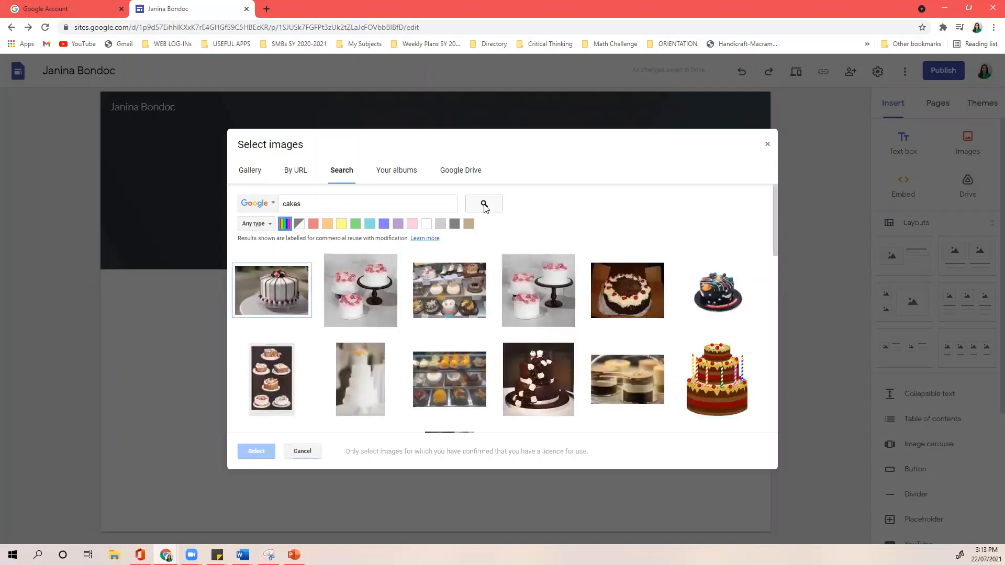
{"action": "scroll", "coordinate": [544, 296], "scroll_direction": "down", "scroll_amount": 3}
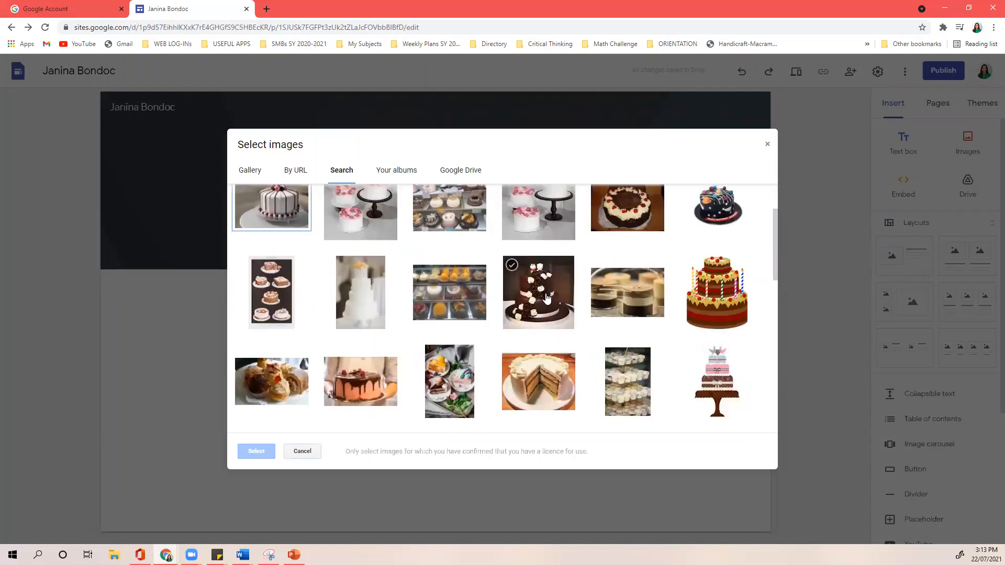
{"action": "scroll", "coordinate": [549, 297], "scroll_direction": "down", "scroll_amount": 5}
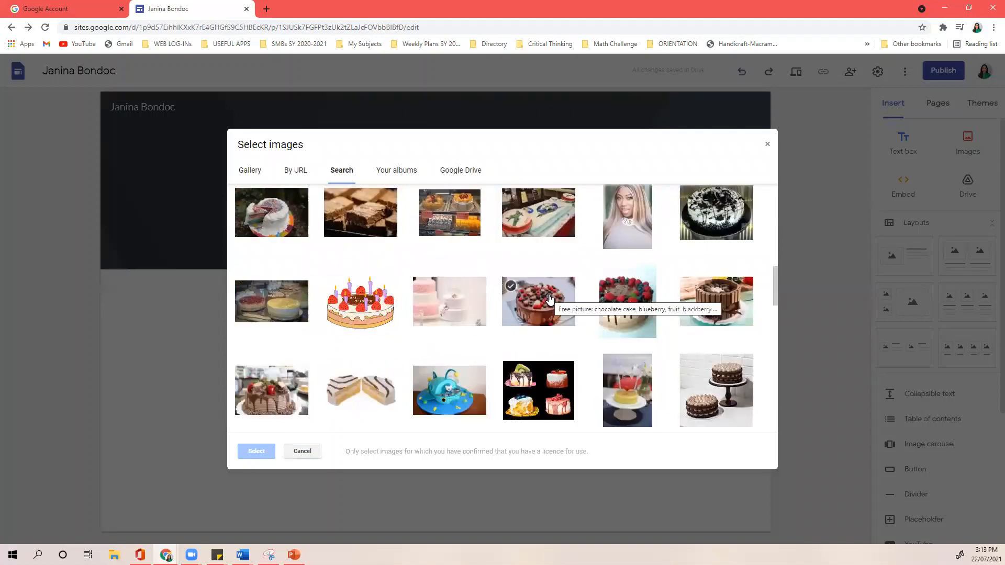
{"action": "scroll", "coordinate": [550, 298], "scroll_direction": "down", "scroll_amount": 8}
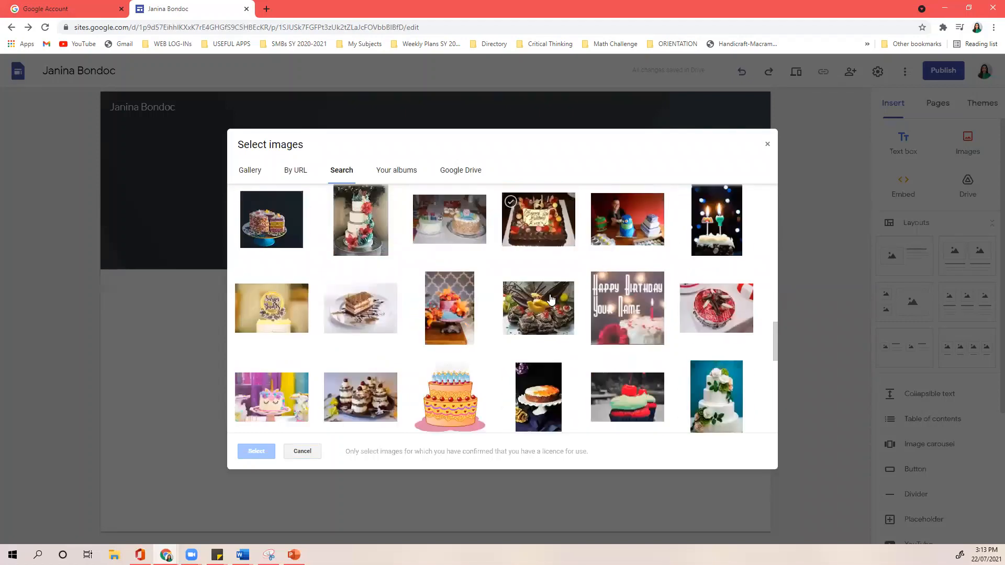
{"action": "scroll", "coordinate": [551, 298], "scroll_direction": "down", "scroll_amount": 5}
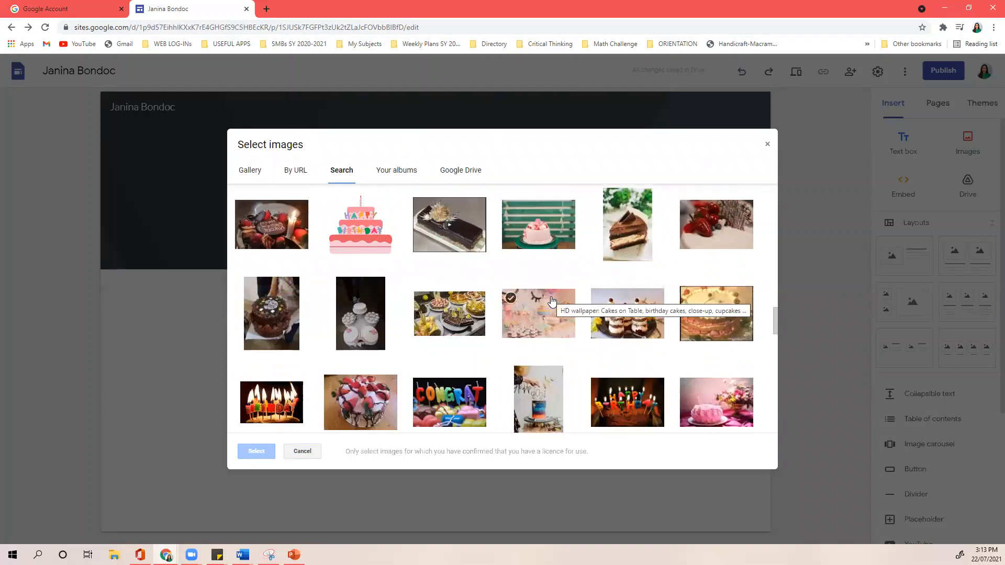
{"action": "scroll", "coordinate": [552, 300], "scroll_direction": "down", "scroll_amount": 3}
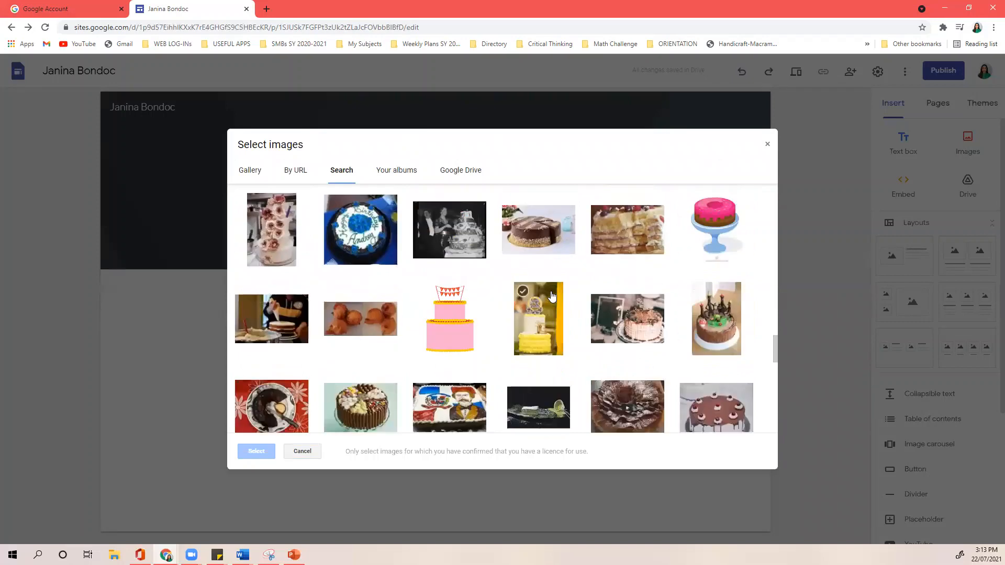
{"action": "scroll", "coordinate": [552, 296], "scroll_direction": "down", "scroll_amount": 3}
{"action": "scroll", "coordinate": [551, 294], "scroll_direction": "down", "scroll_amount": 10}
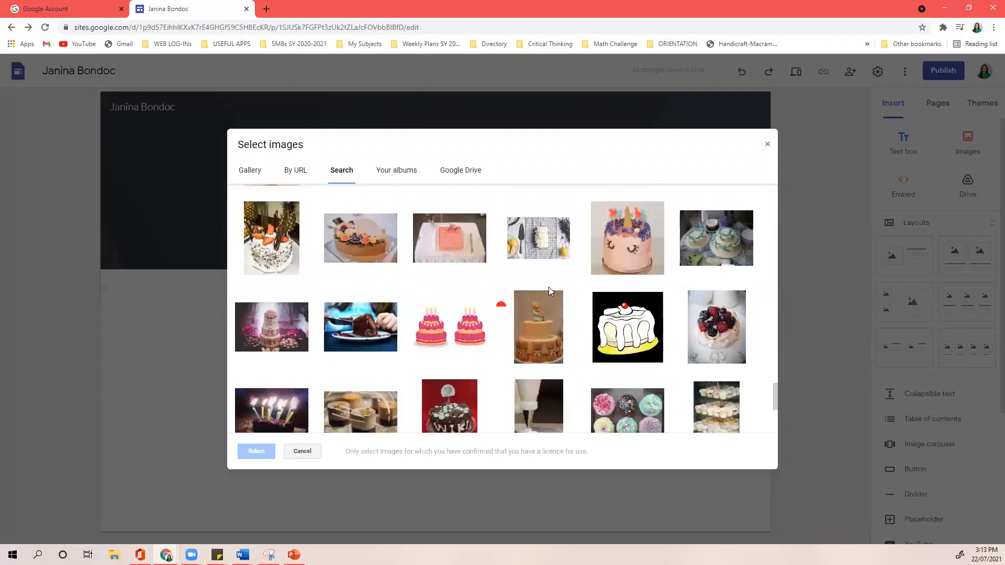
{"action": "scroll", "coordinate": [550, 292], "scroll_direction": "up", "scroll_amount": 20}
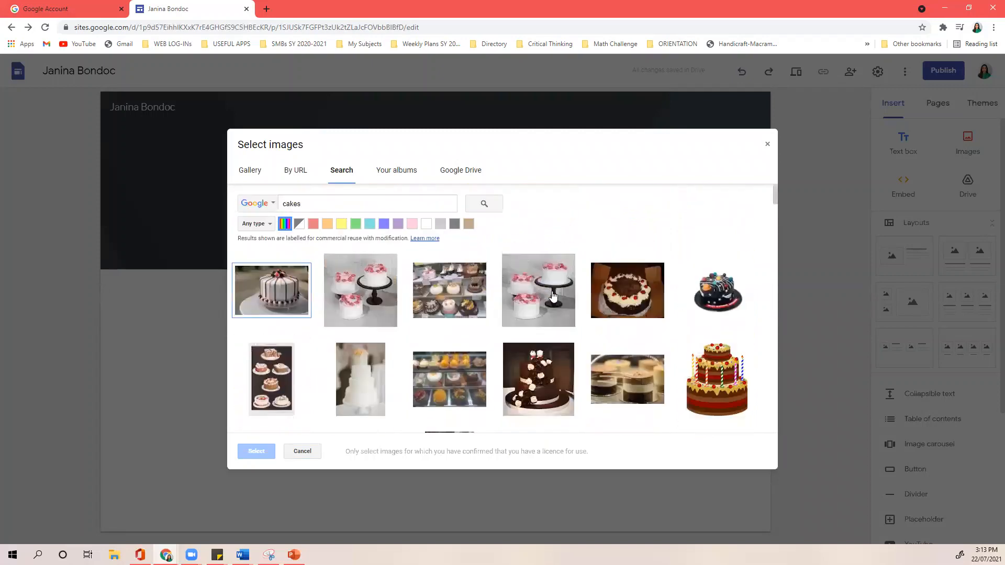
- Search for cookies and set the sprinkled chocolate chip cookie photo as header background
{"action": "double_click", "coordinate": [445, 204]}
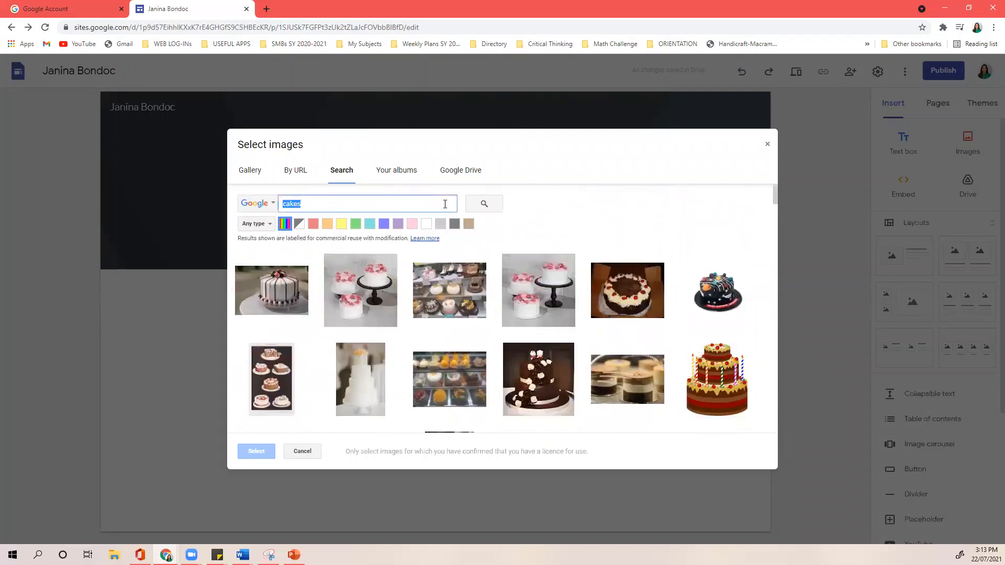
{"action": "type", "text": "cooki"}
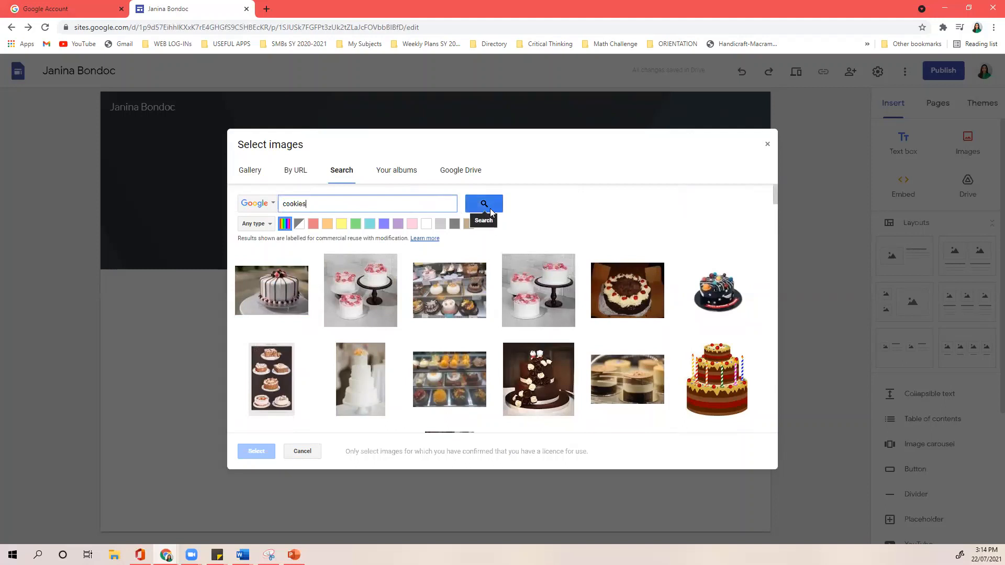
{"action": "left_click", "coordinate": [489, 208]}
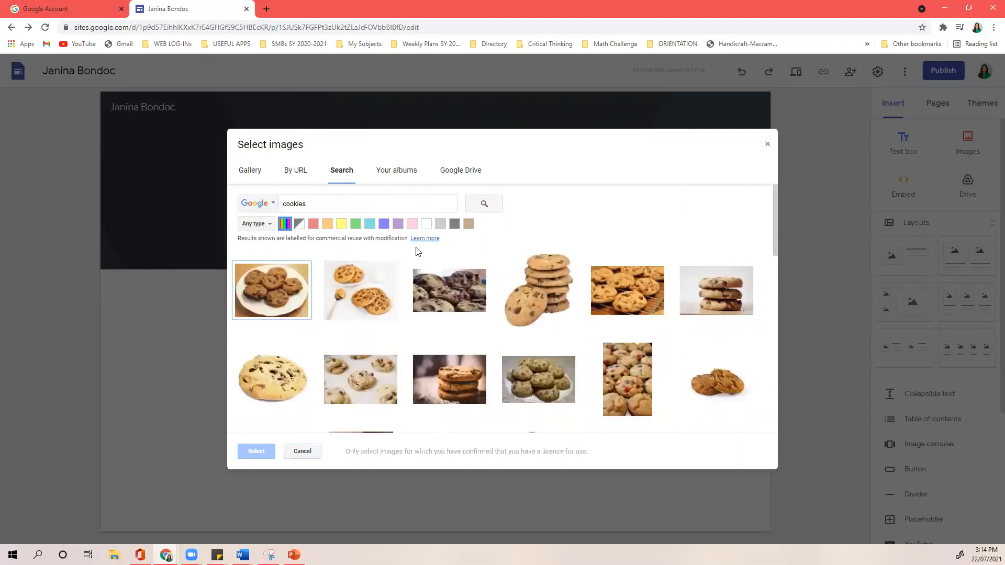
{"action": "left_click", "coordinate": [474, 383]}
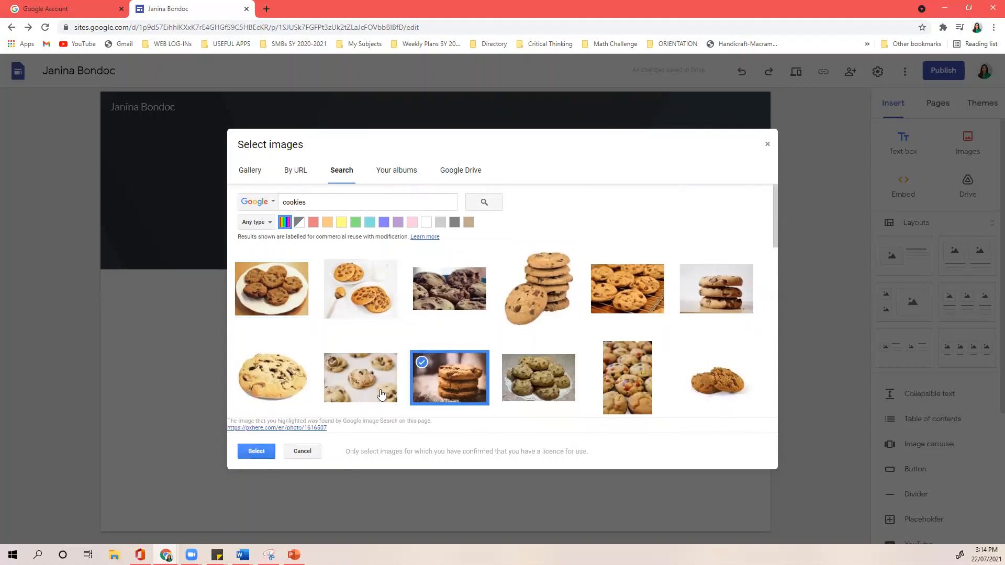
{"action": "left_click", "coordinate": [367, 382]}
{"action": "left_click", "coordinate": [256, 451]}
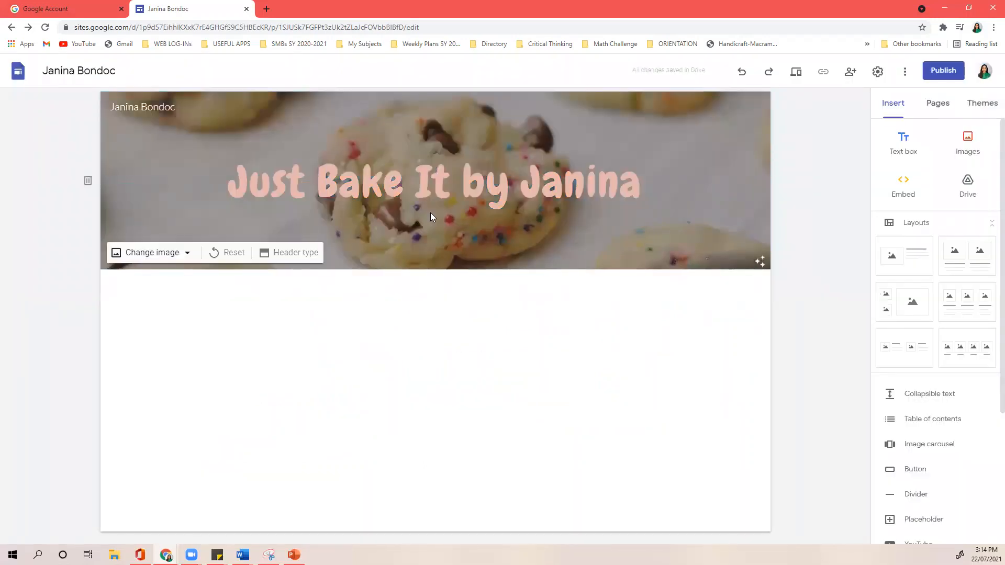
- Reset the cookie header image to its lighter look and recolour the title orange
{"action": "left_click", "coordinate": [236, 253]}
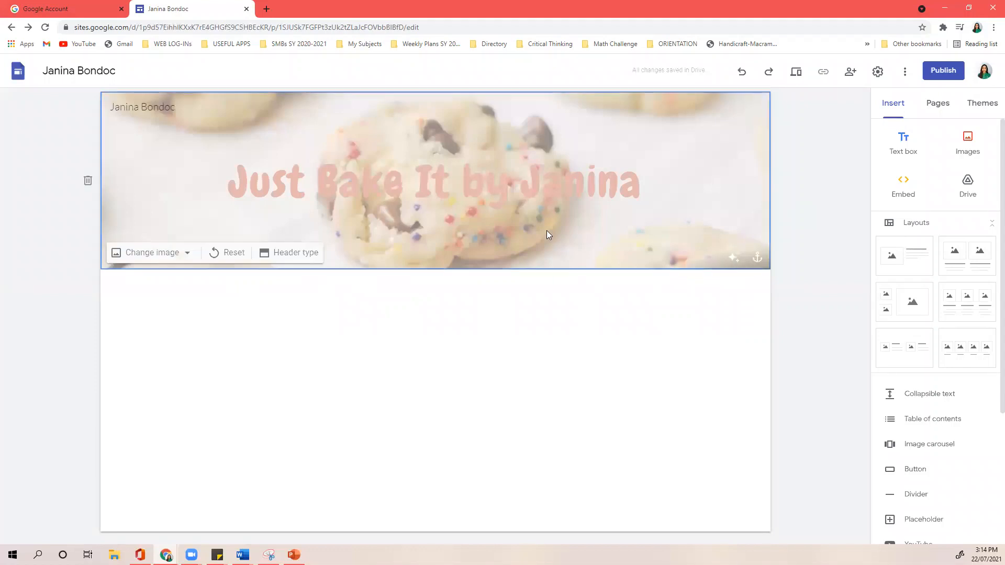
{"action": "triple_click", "coordinate": [549, 198]}
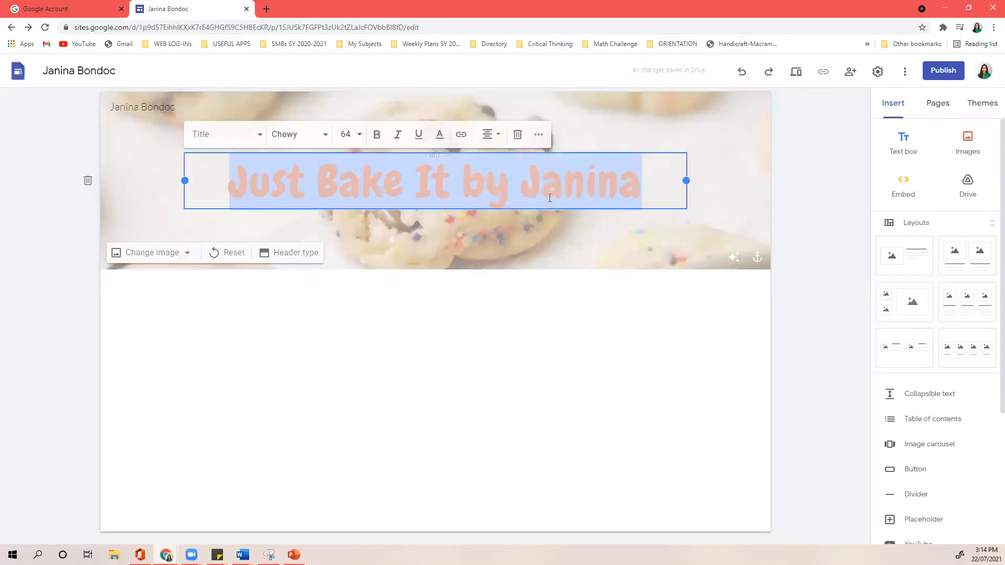
{"action": "left_click", "coordinate": [439, 137]}
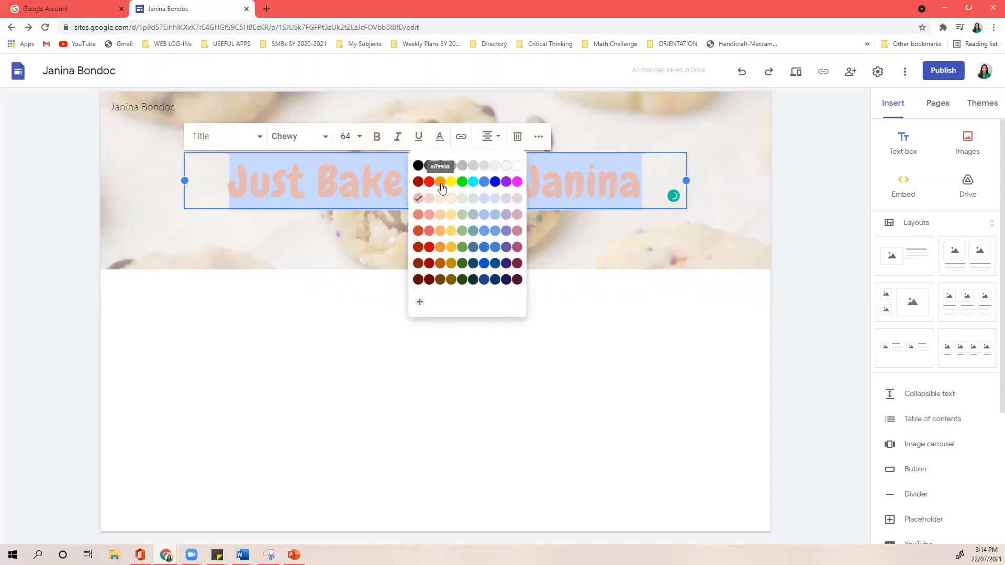
{"action": "left_click", "coordinate": [429, 198]}
{"action": "left_click", "coordinate": [755, 188]}
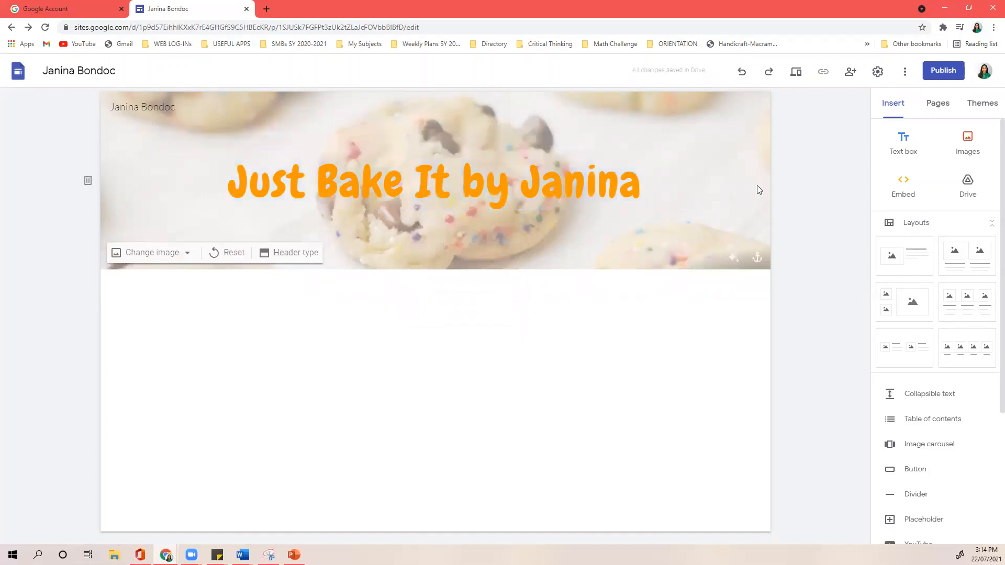
{"action": "left_click", "coordinate": [806, 230]}
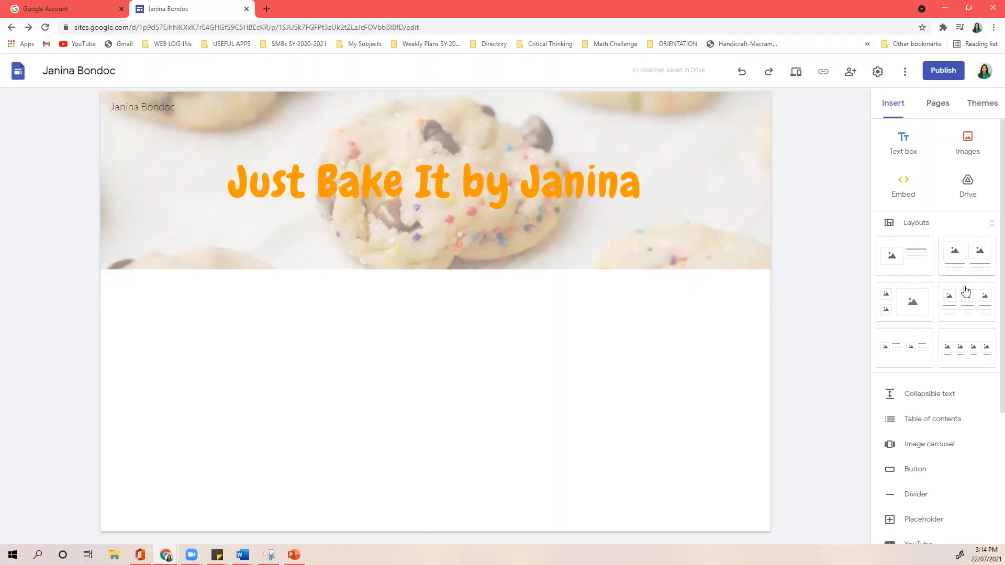
- Add a three-column image section and search Google Images for 'chocolate chip cookies'
{"action": "left_click", "coordinate": [958, 314]}
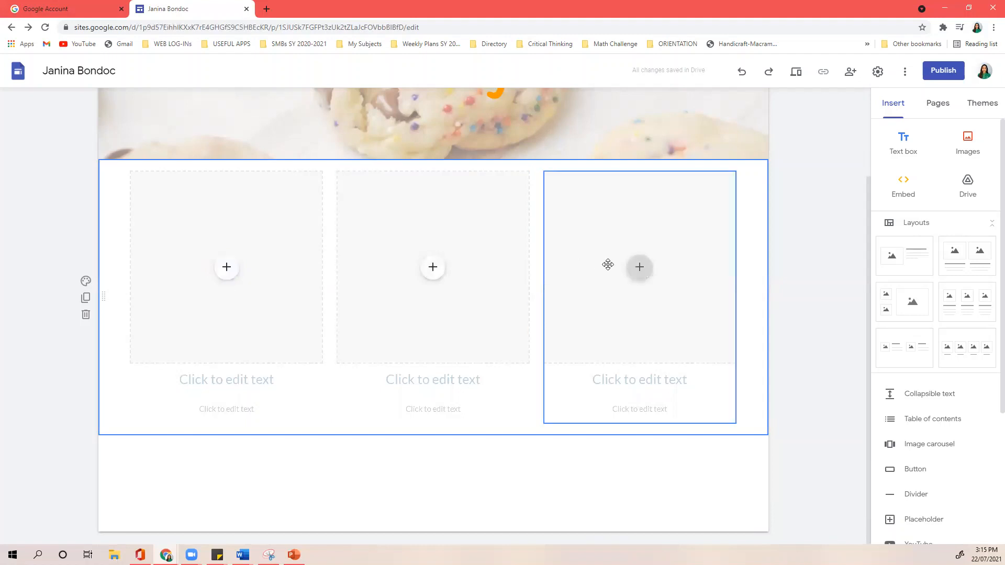
{"action": "left_click", "coordinate": [237, 271]}
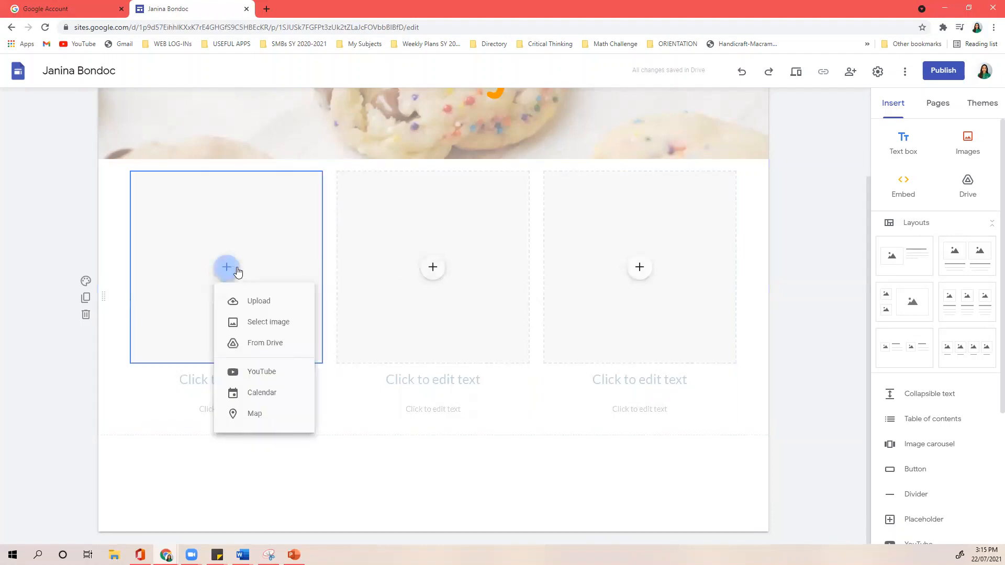
{"action": "left_click", "coordinate": [254, 322]}
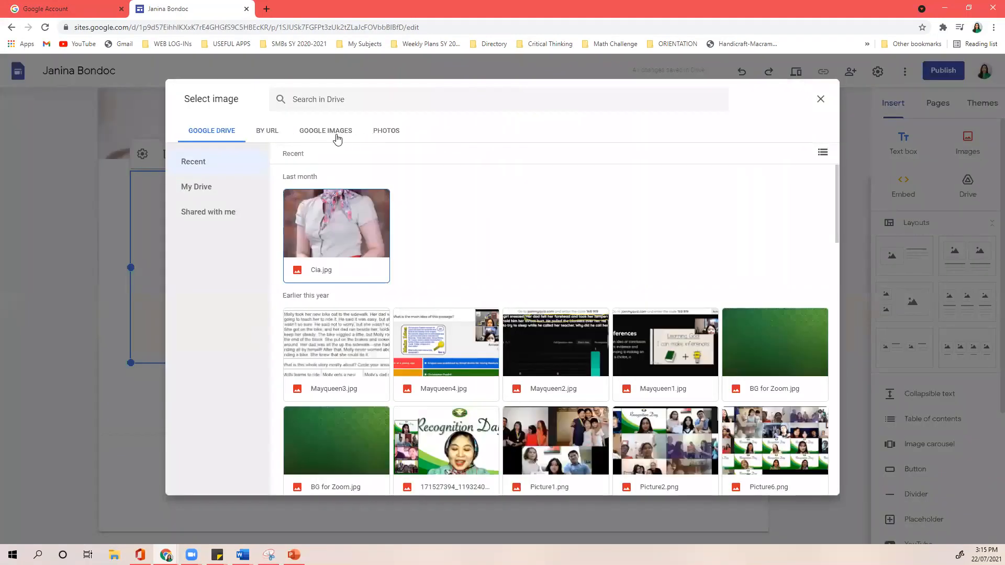
{"action": "left_click", "coordinate": [317, 137]}
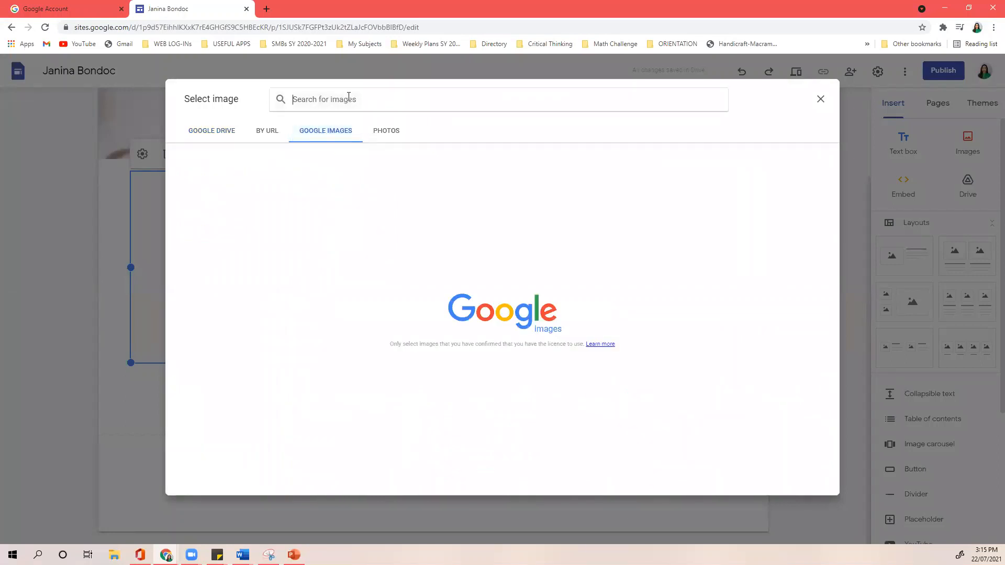
{"action": "type", "text": "cho"}
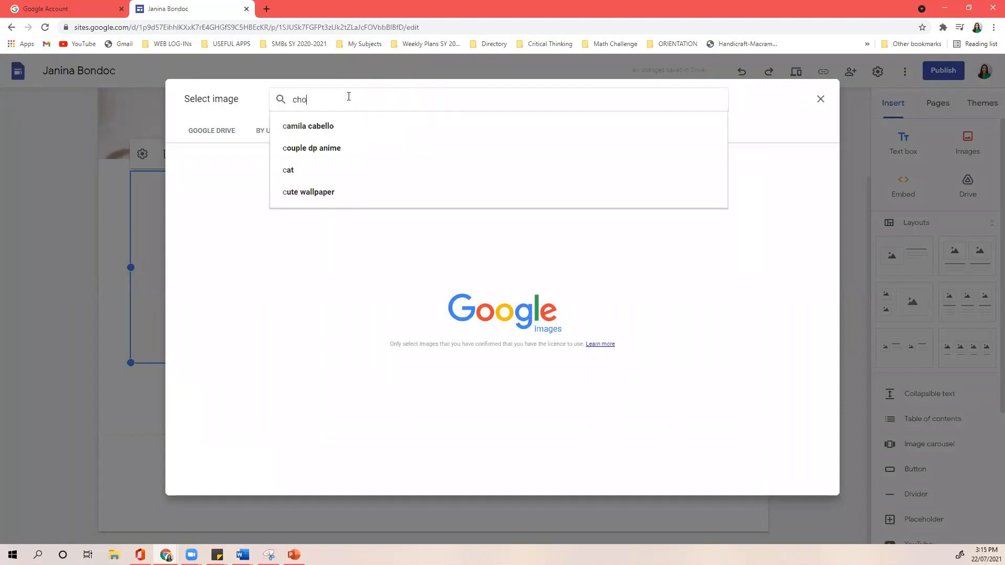
{"action": "type", "text": "colate chip"}
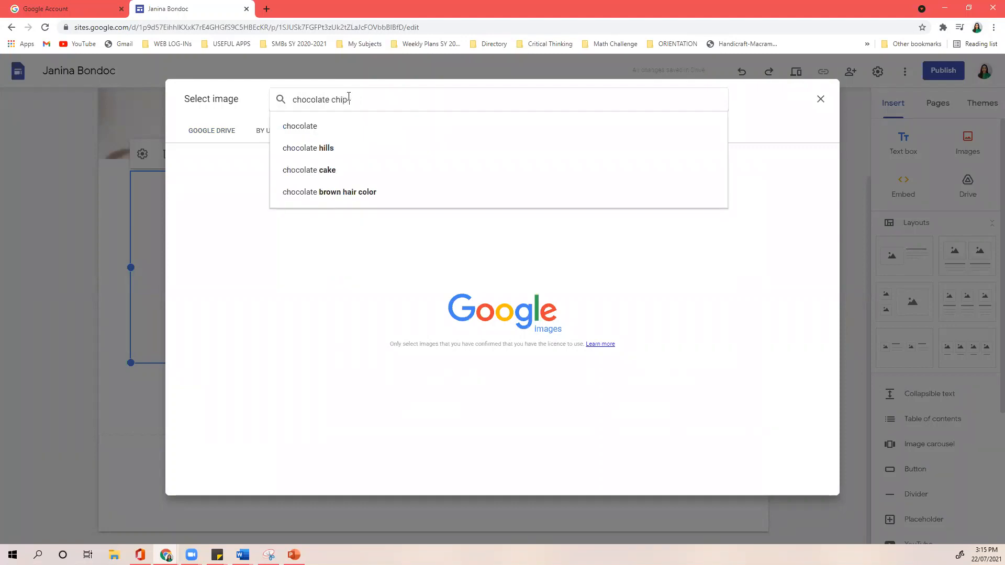
{"action": "type", "text": " c"}
{"action": "type", "text": "ookies"}
{"action": "key", "text": "Return"}
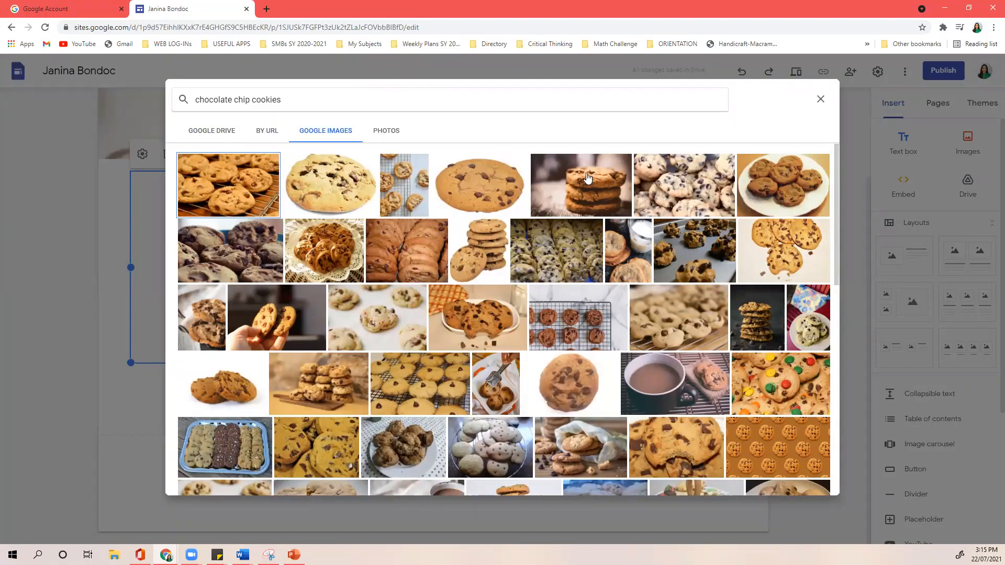
- Insert the dark chocolate chip cookies photo into the first column
{"action": "left_click", "coordinate": [577, 257]}
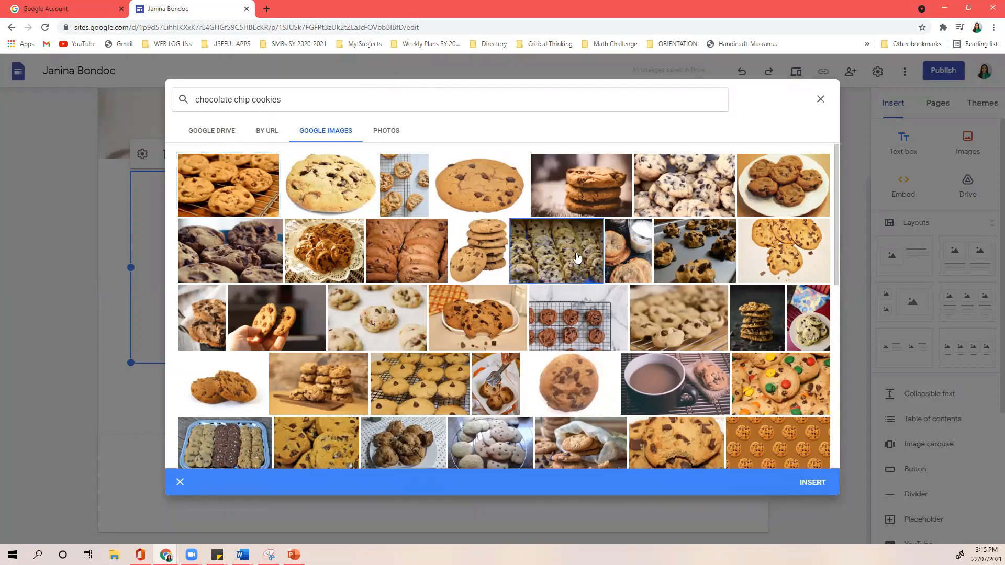
{"action": "left_click", "coordinate": [232, 269]}
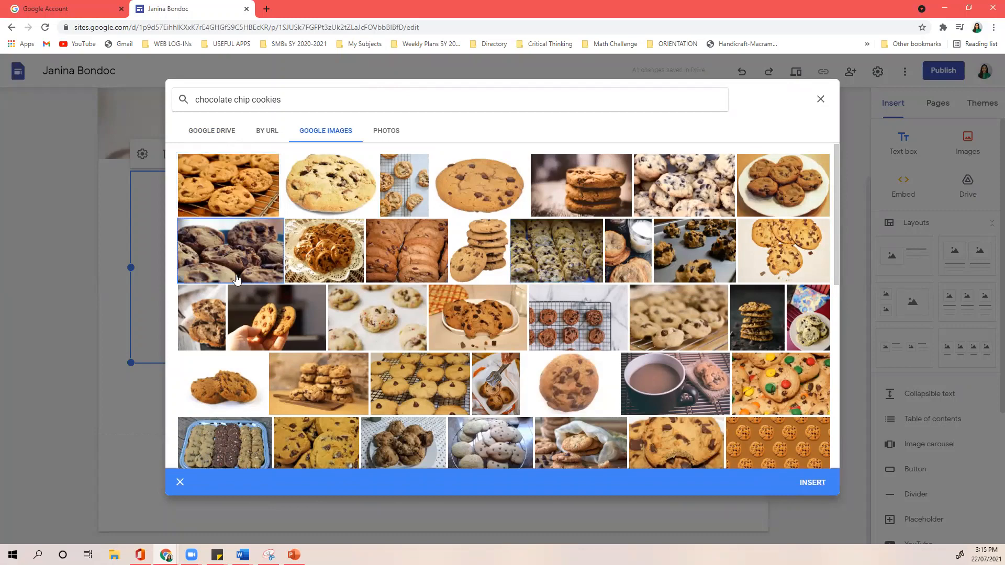
{"action": "left_click", "coordinate": [242, 272]}
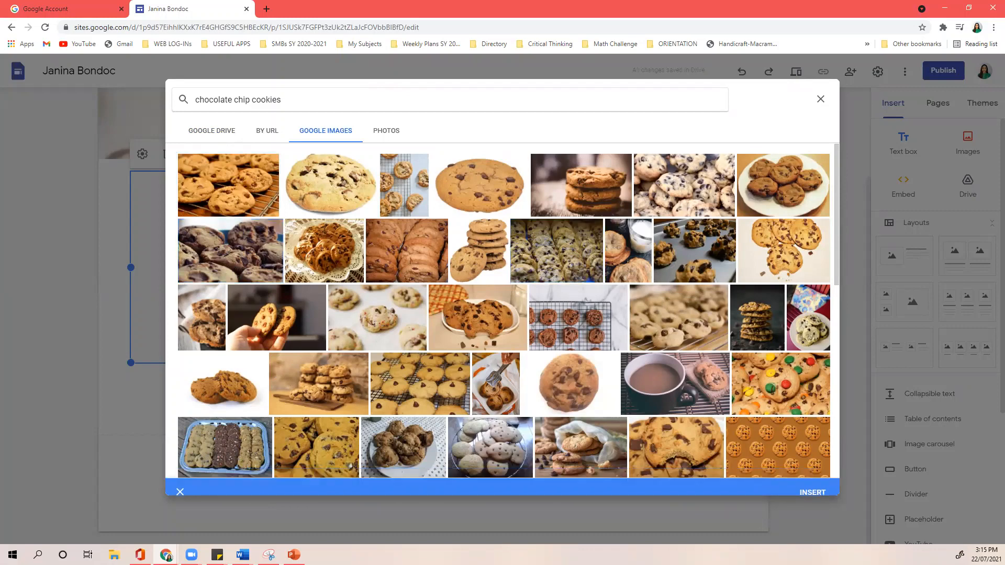
{"action": "left_click", "coordinate": [219, 256]}
{"action": "left_click", "coordinate": [225, 259]}
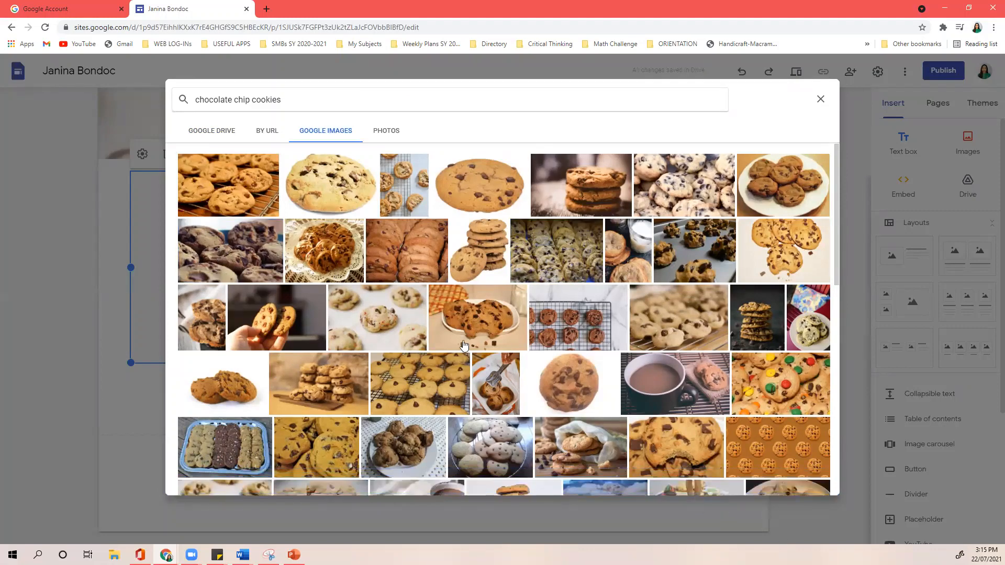
{"action": "left_click", "coordinate": [213, 263]}
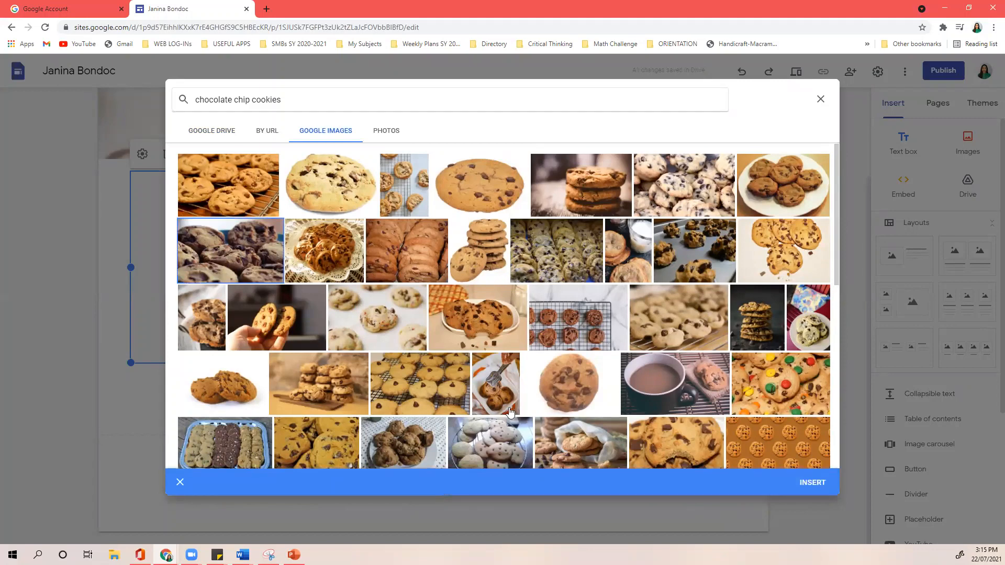
{"action": "left_click", "coordinate": [805, 488]}
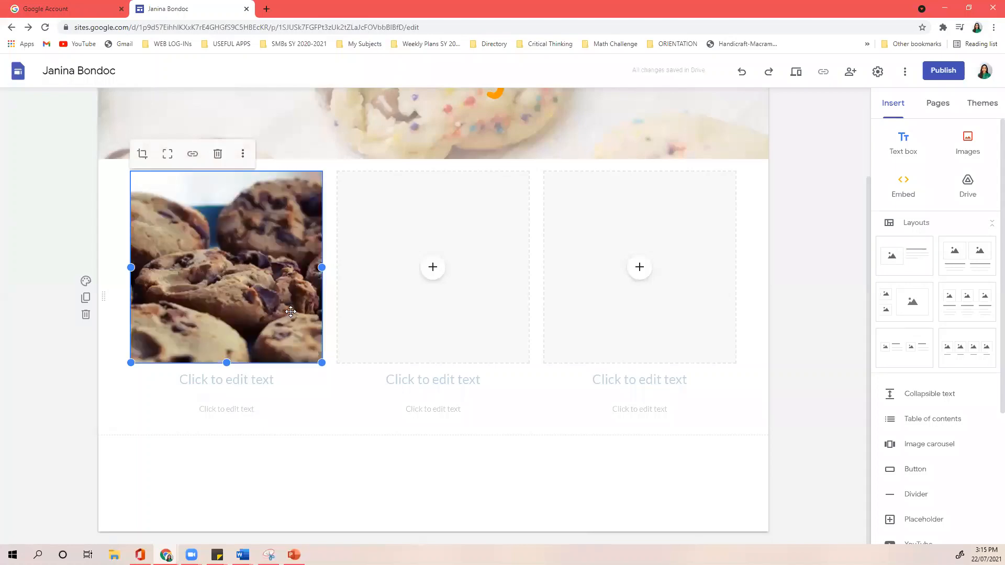
- Crop the first cookie image, zooming in strongly on the cookies
{"action": "left_click", "coordinate": [143, 154]}
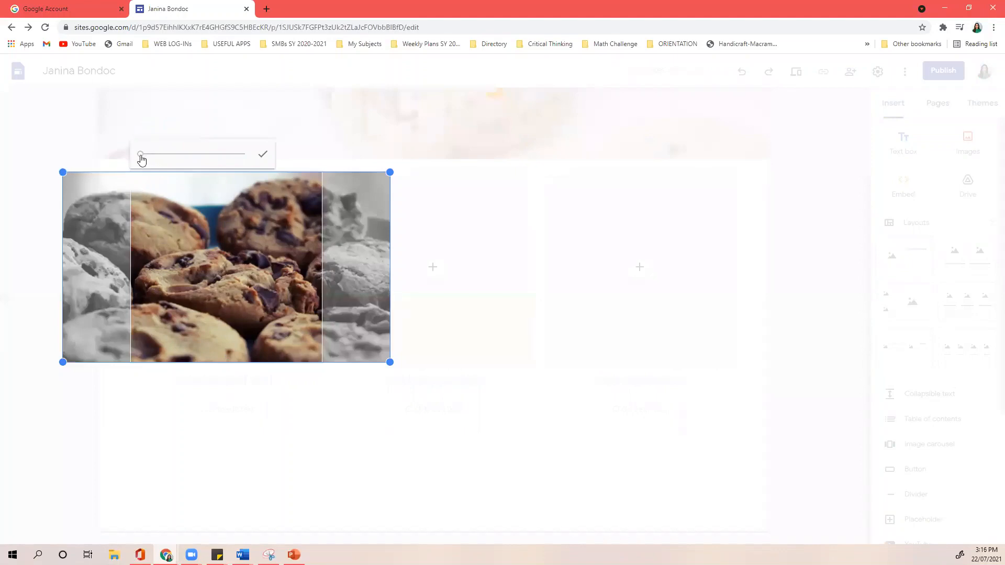
{"action": "mouse_move", "coordinate": [142, 154]}
{"action": "left_mouse_down"}
{"action": "mouse_move", "coordinate": [209, 155]}
{"action": "mouse_move", "coordinate": [124, 157]}
{"action": "left_mouse_up"}
{"action": "left_click", "coordinate": [466, 234]}
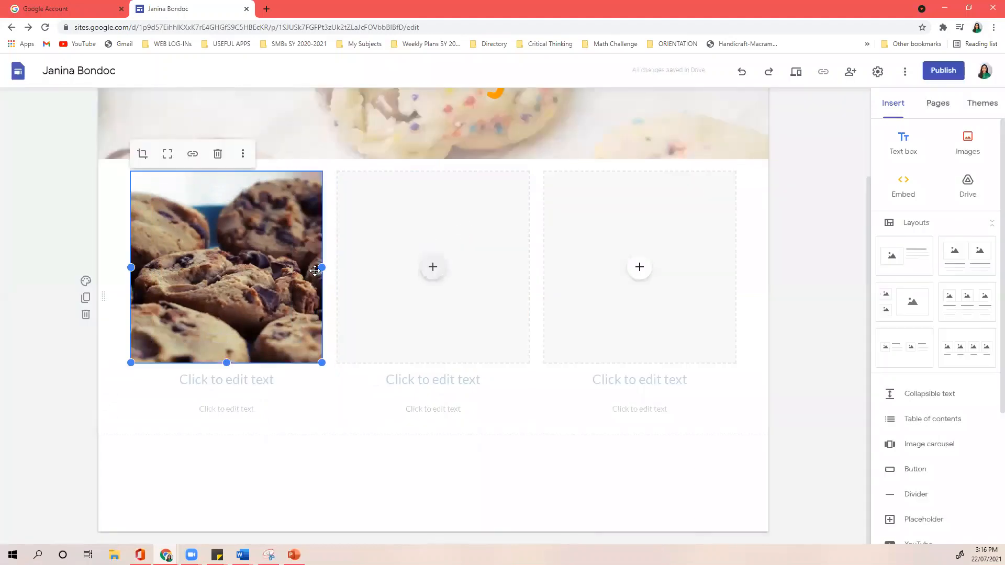
{"action": "left_click", "coordinate": [429, 266]}
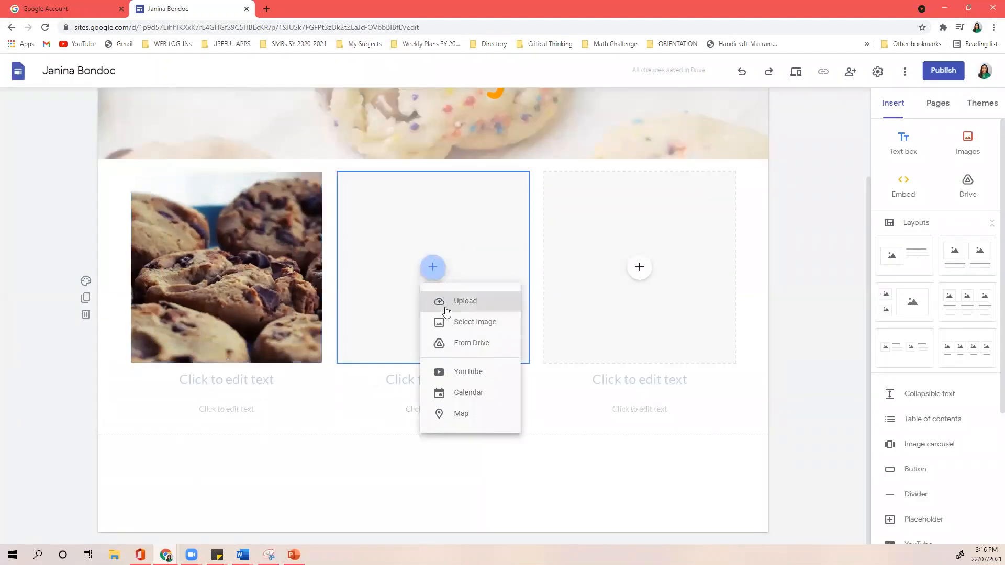
- Search Google Images for 'double chocolate chip cookies' for the middle column
{"action": "left_click", "coordinate": [446, 312]}
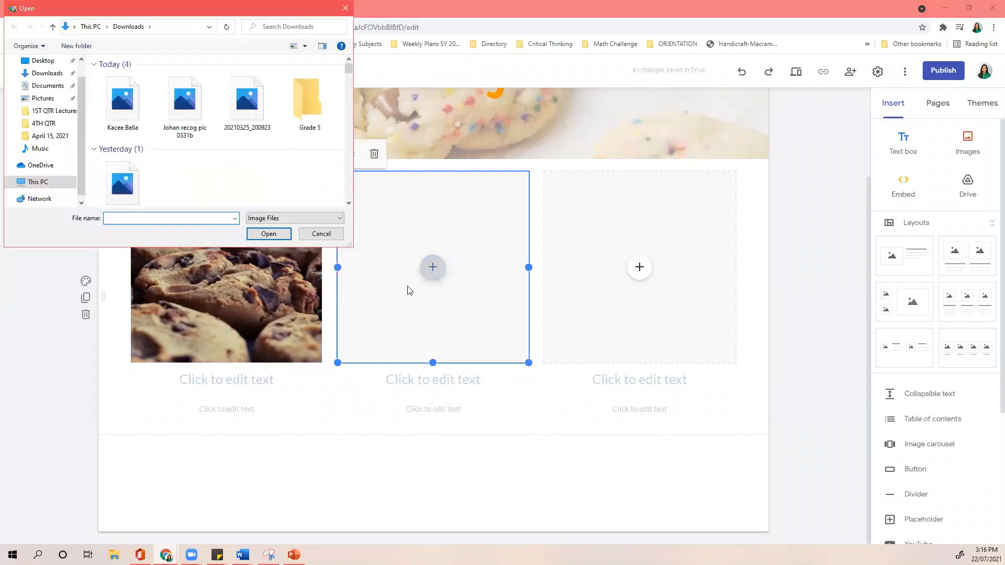
{"action": "left_click", "coordinate": [330, 234]}
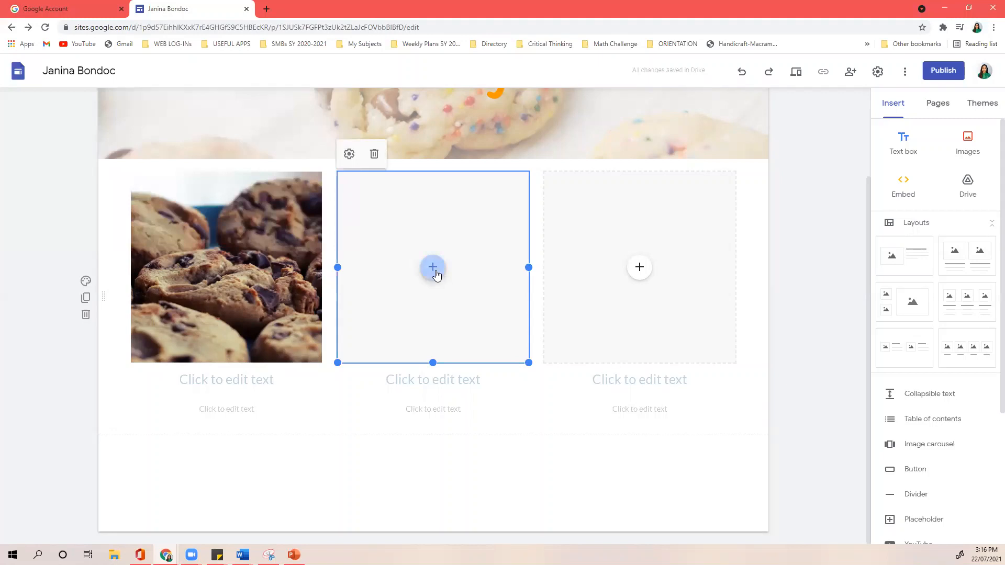
{"action": "left_click", "coordinate": [437, 275]}
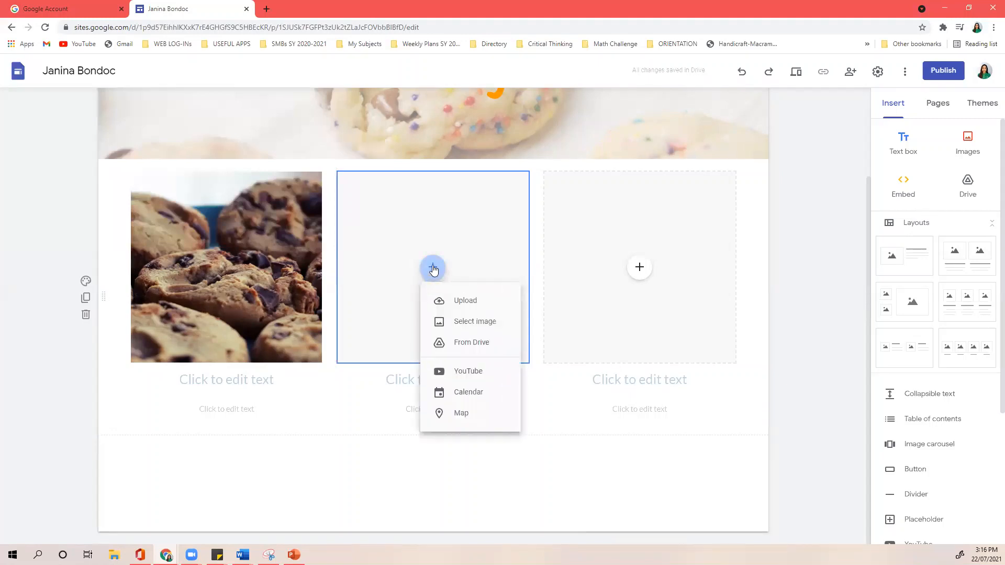
{"action": "left_click", "coordinate": [464, 324]}
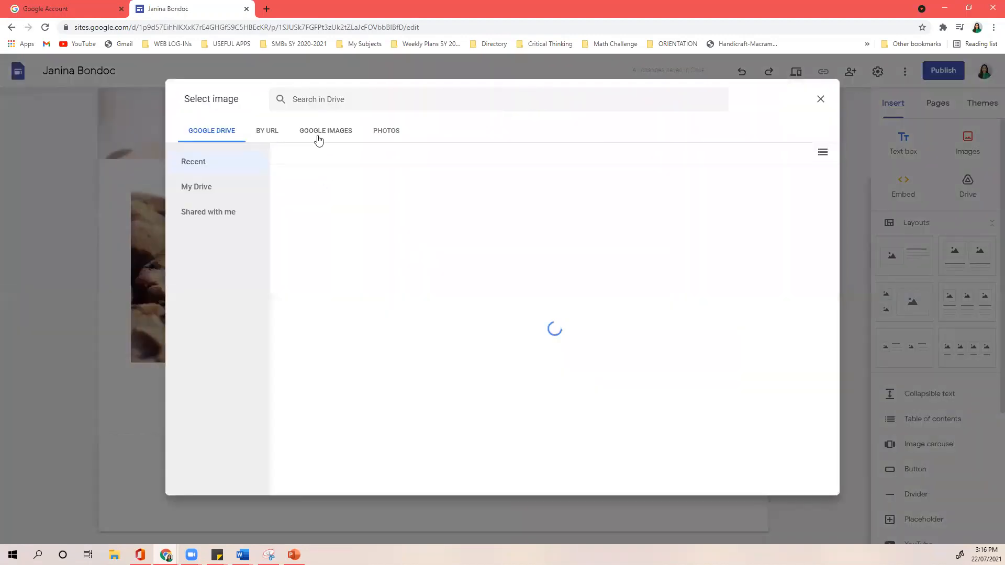
{"action": "left_click", "coordinate": [317, 139]}
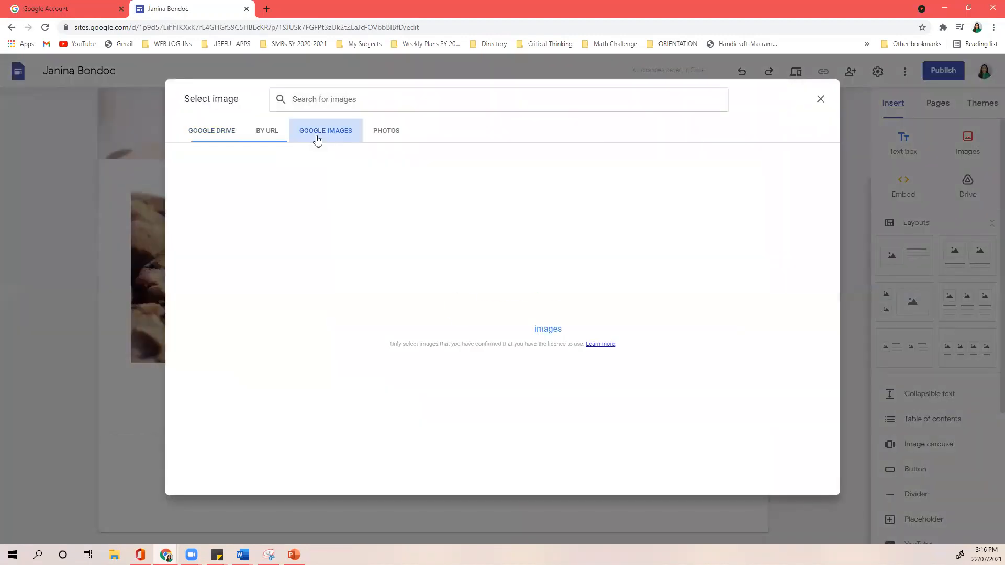
{"action": "left_click", "coordinate": [343, 93]}
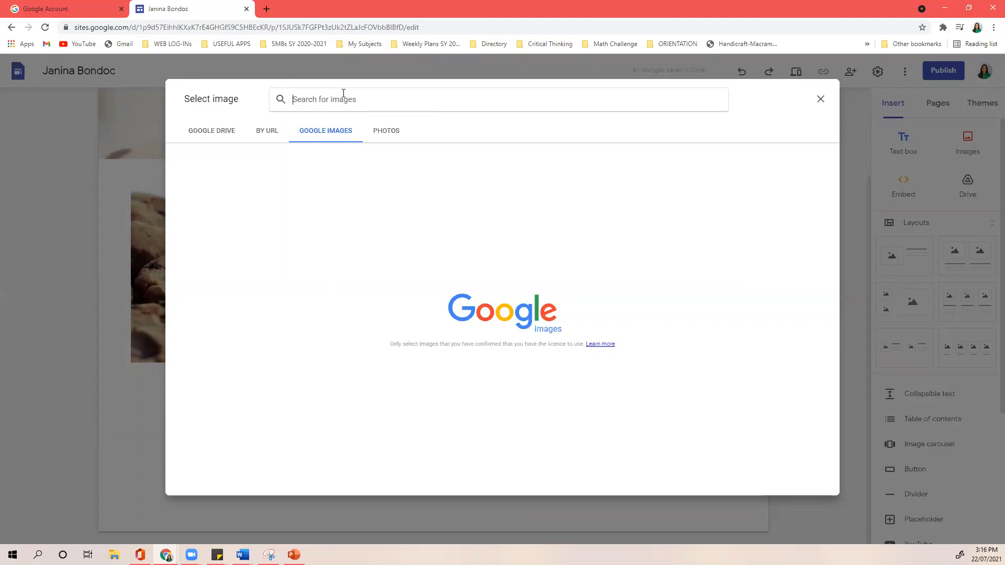
{"action": "type", "text": "dou"}
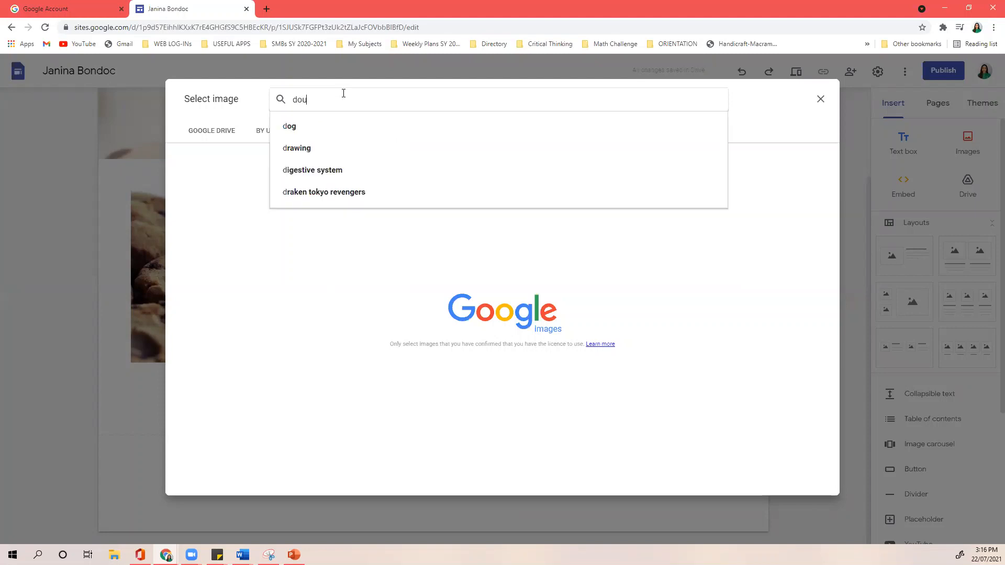
{"action": "type", "text": "ble chocol"}
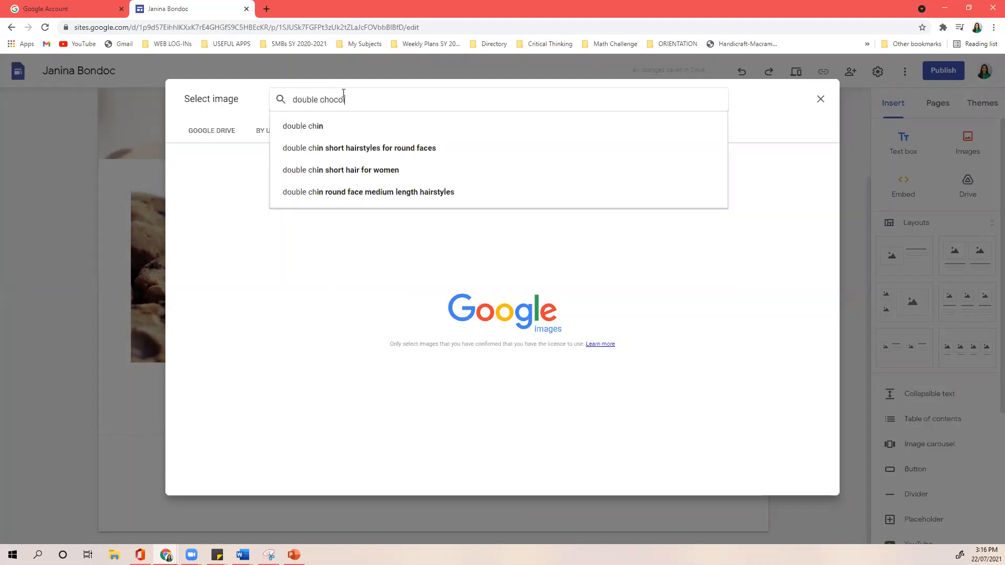
{"action": "type", "text": "a"}
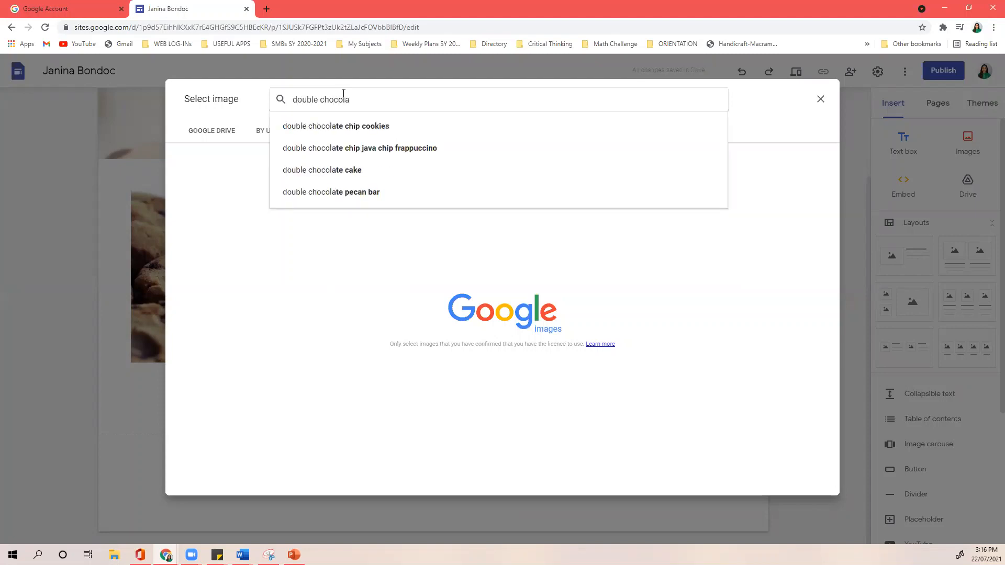
{"action": "key", "text": "Down"}
{"action": "key", "text": "Return"}
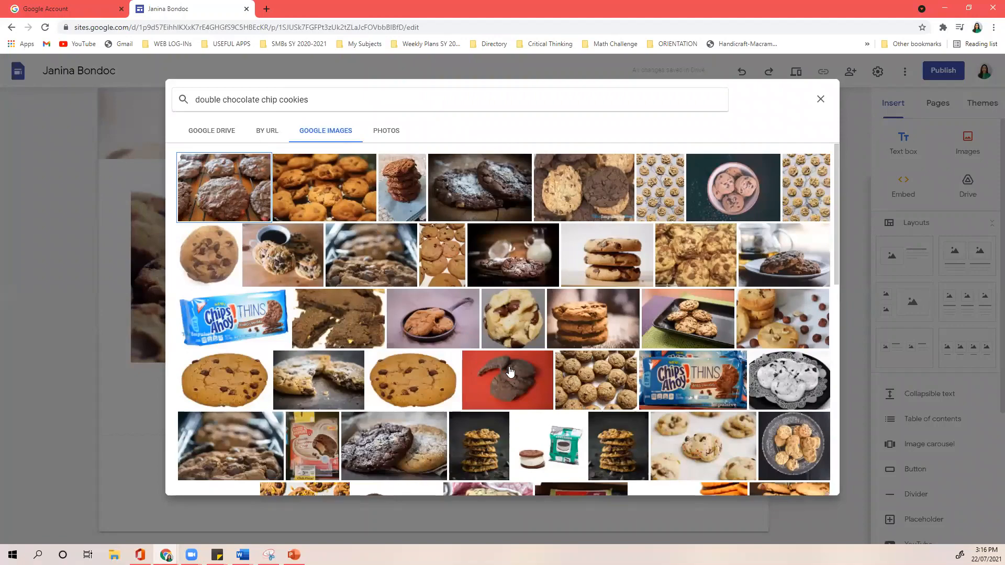
- Insert the dark sugar-dusted cookie photo into the middle column
{"action": "scroll", "coordinate": [484, 364], "scroll_direction": "down", "scroll_amount": 3}
{"action": "scroll", "coordinate": [498, 356], "scroll_direction": "down", "scroll_amount": 3}
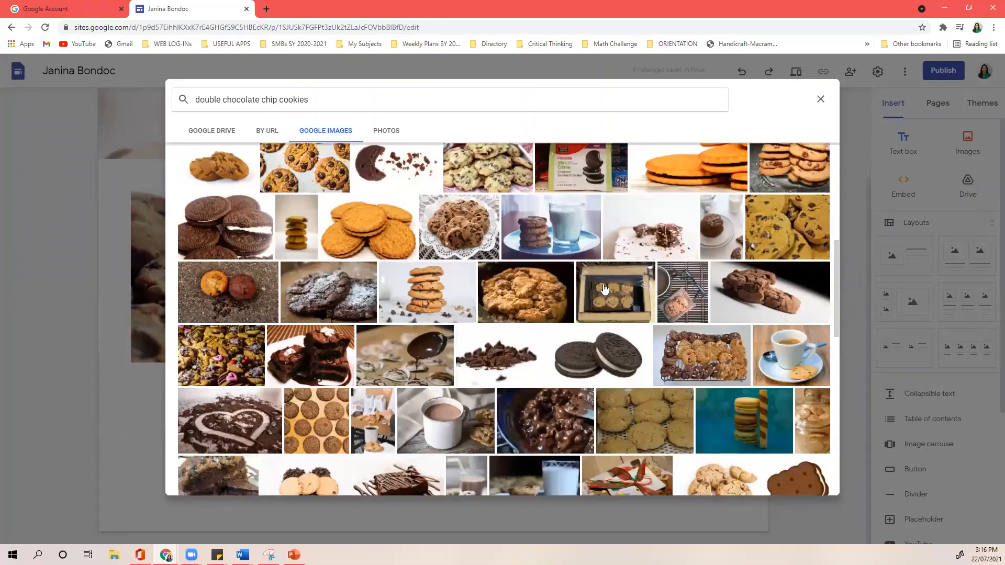
{"action": "scroll", "coordinate": [604, 289], "scroll_direction": "up", "scroll_amount": 6}
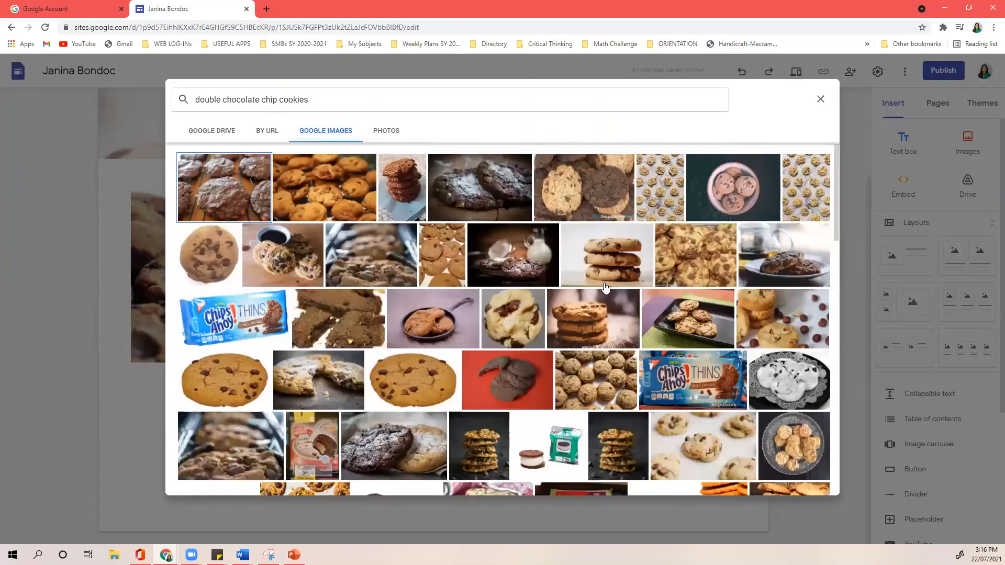
{"action": "left_click", "coordinate": [482, 187]}
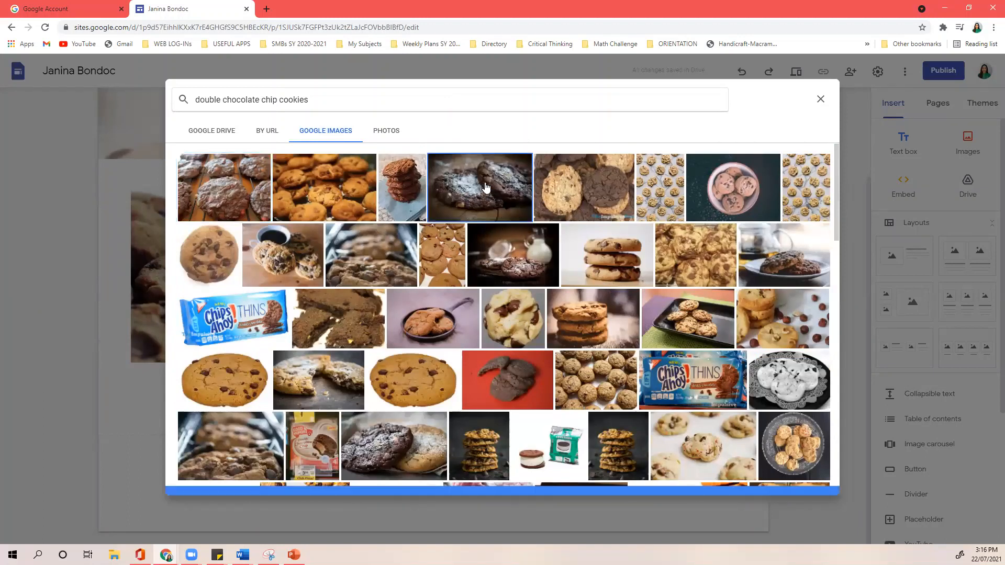
{"action": "left_click", "coordinate": [813, 482]}
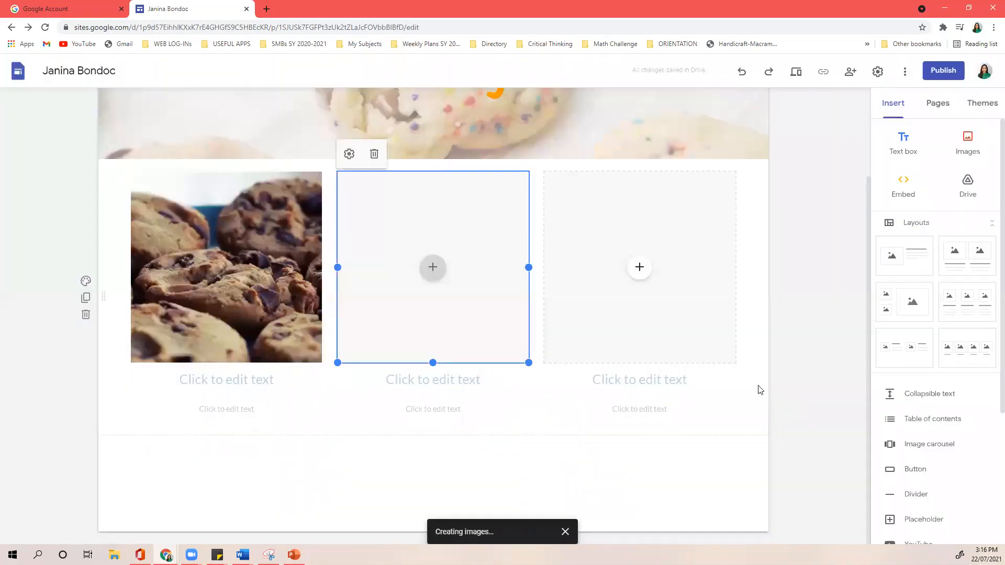
- Search Google Images for 'salted caramel cookies' and insert the hand-held cookie photo into the third column
{"action": "left_click", "coordinate": [640, 268]}
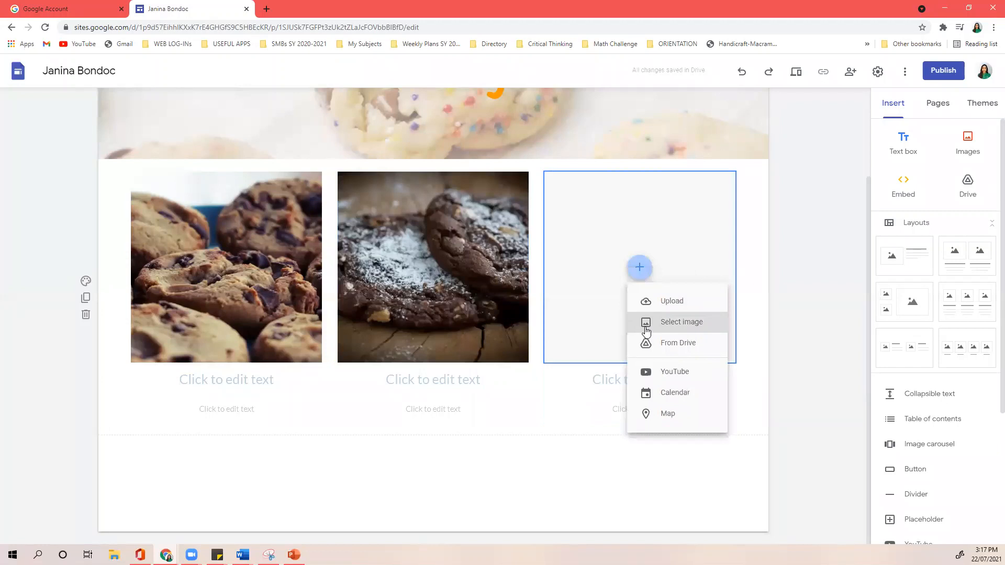
{"action": "left_click", "coordinate": [647, 331]}
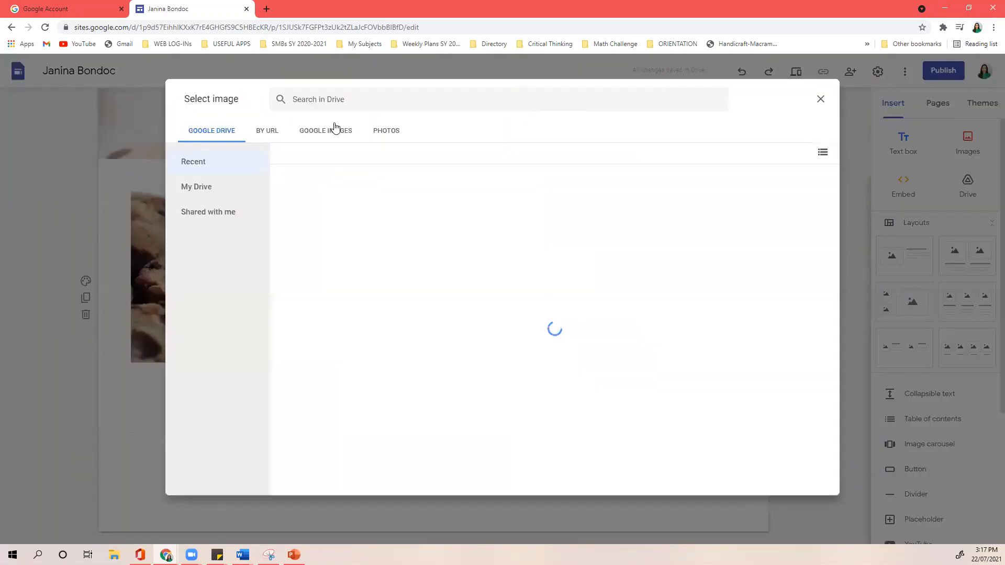
{"action": "left_click", "coordinate": [335, 130]}
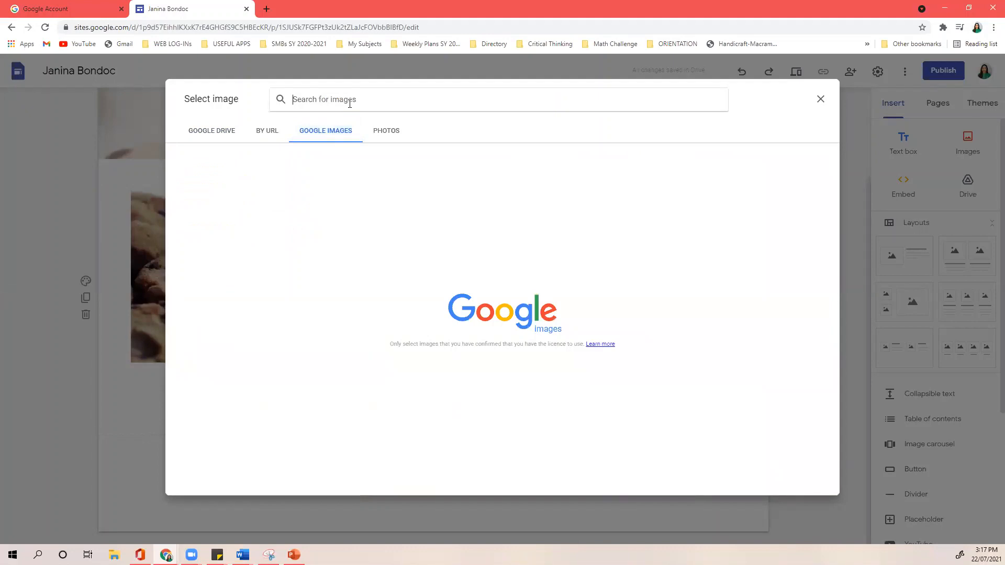
{"action": "type", "text": "salted c"}
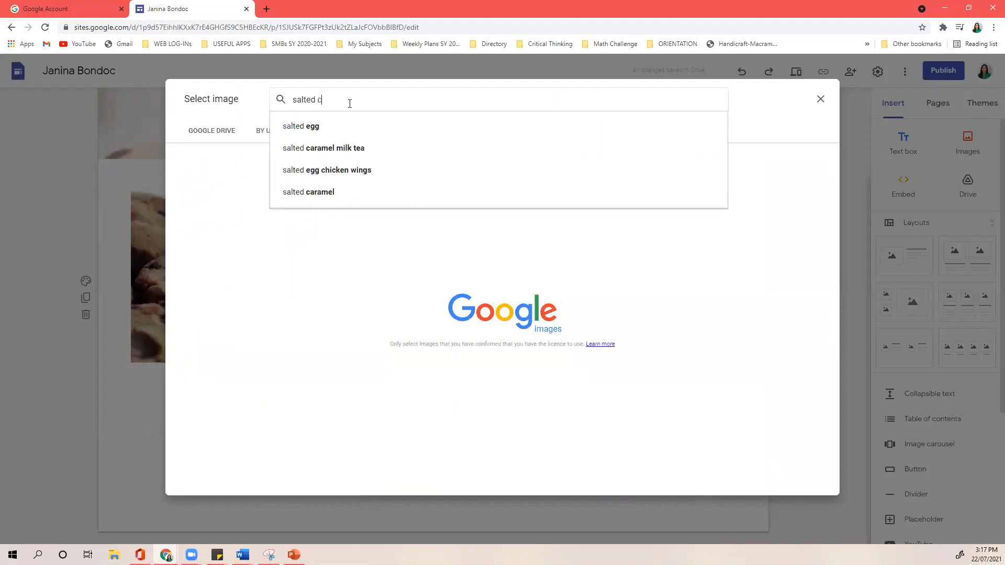
{"action": "type", "text": "aramel"}
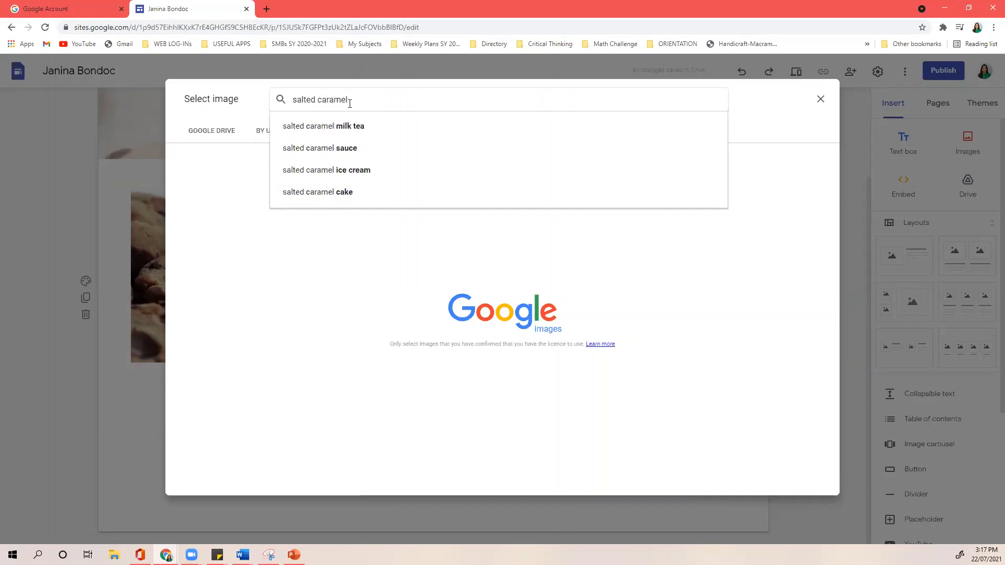
{"action": "type", "text": " cook"}
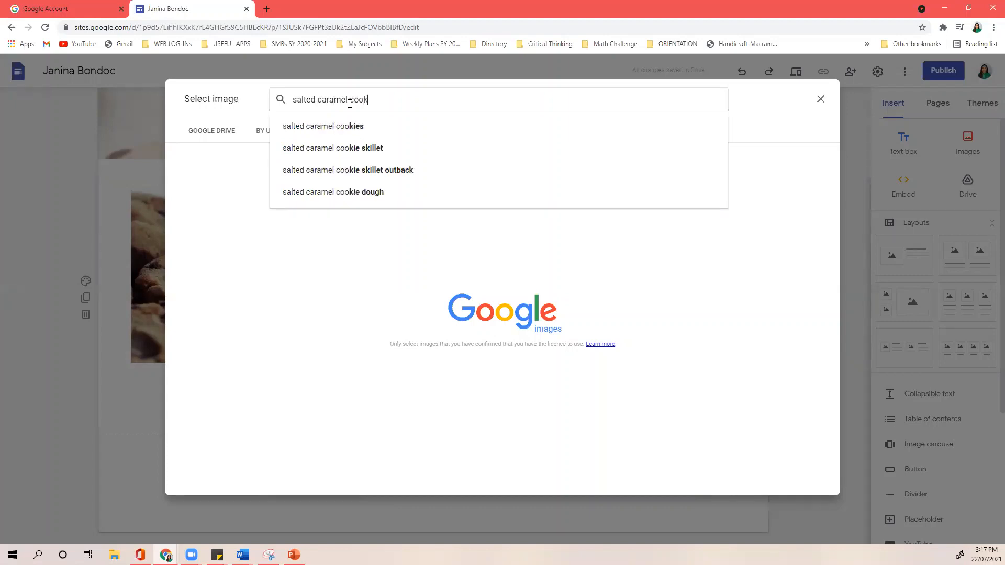
{"action": "type", "text": "ies"}
{"action": "key", "text": "Return"}
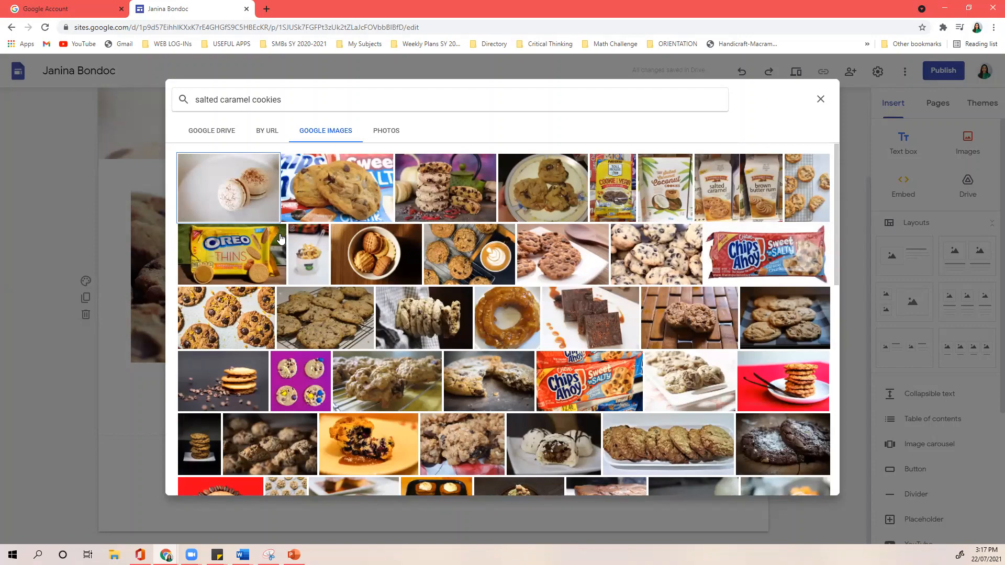
{"action": "scroll", "coordinate": [284, 267], "scroll_direction": "down", "scroll_amount": 3}
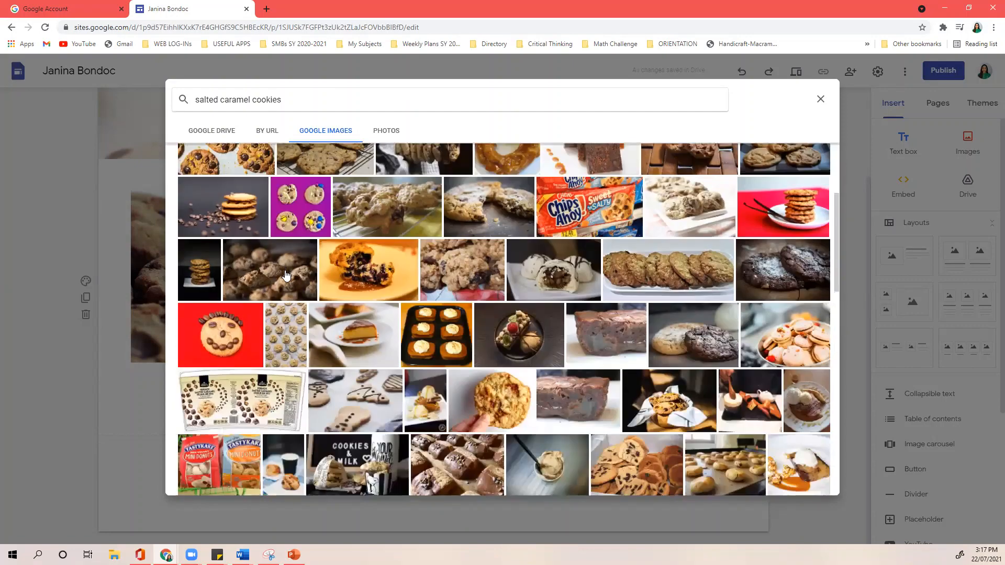
{"action": "left_click", "coordinate": [513, 398]}
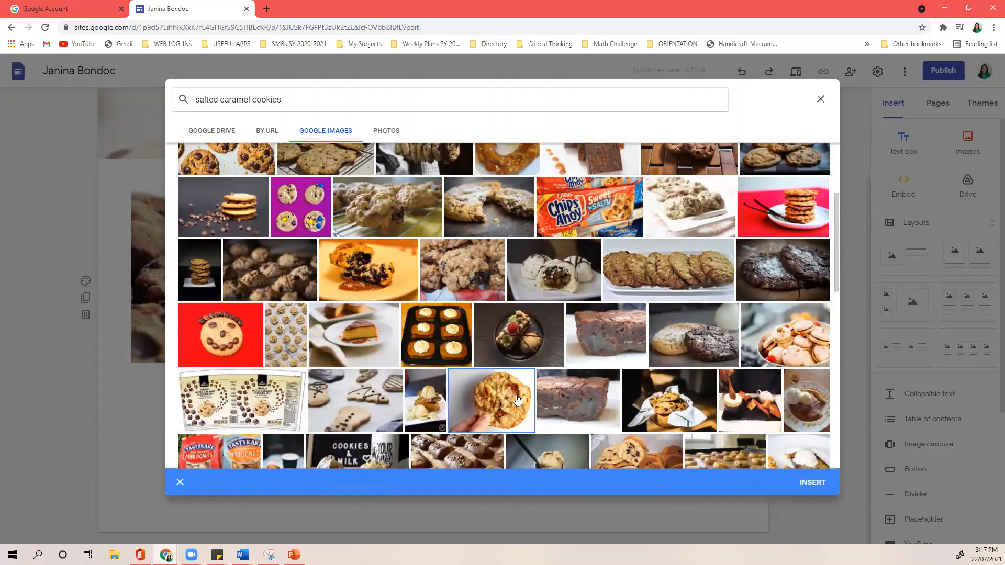
{"action": "left_click", "coordinate": [811, 482]}
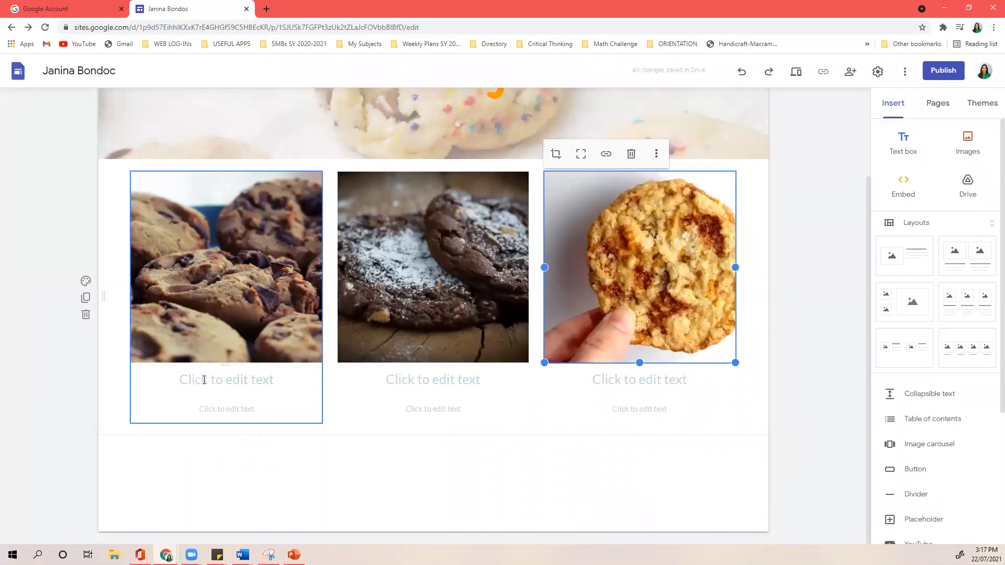
- Title the cards Chocolate Chip Cookies, Double Chocolate Chip (fixing the 'Doubloe' typo) and Salted Caramel Cookies
{"action": "left_click", "coordinate": [237, 378]}
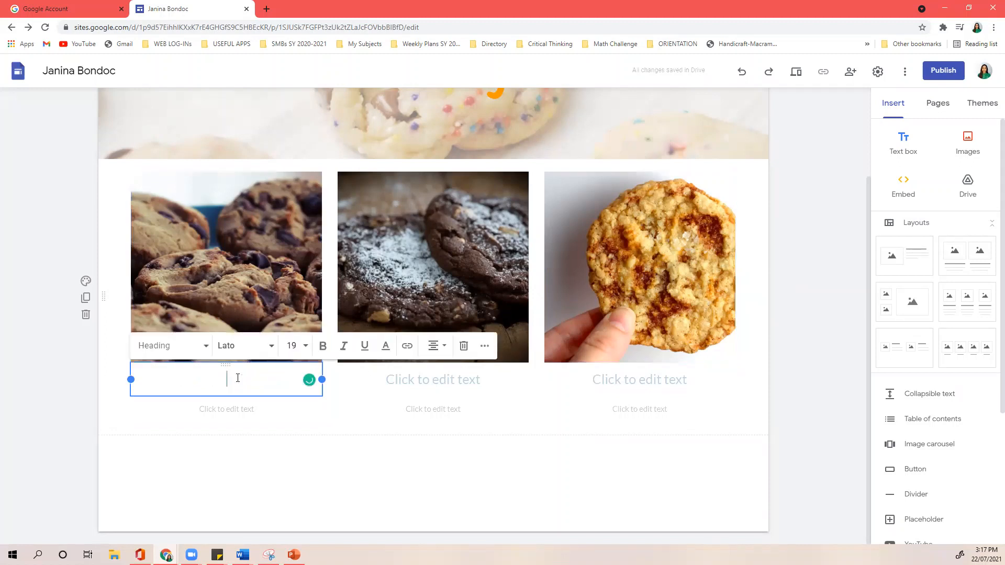
{"action": "type", "text": "Chocolate Ch"}
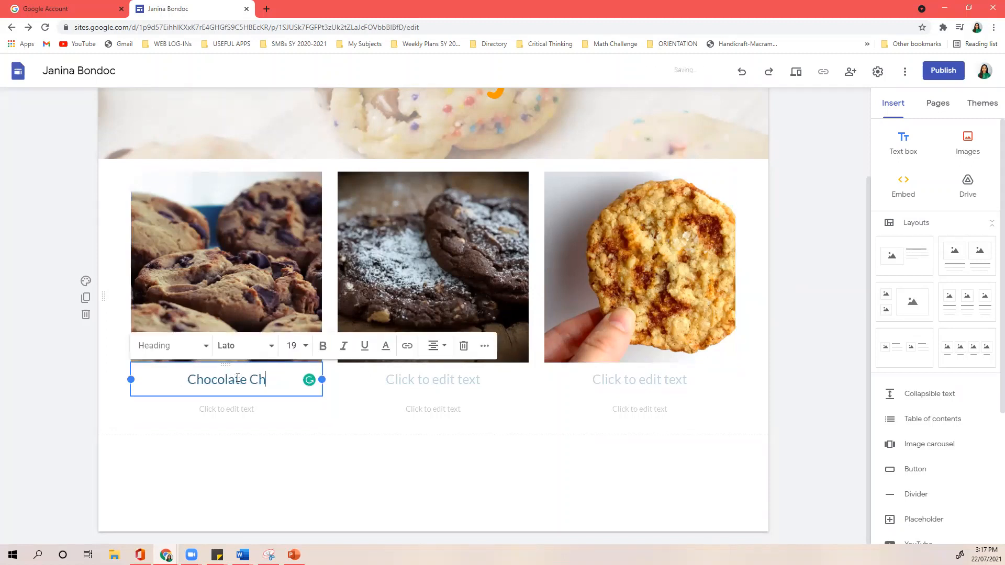
{"action": "type", "text": "ip Cookies"}
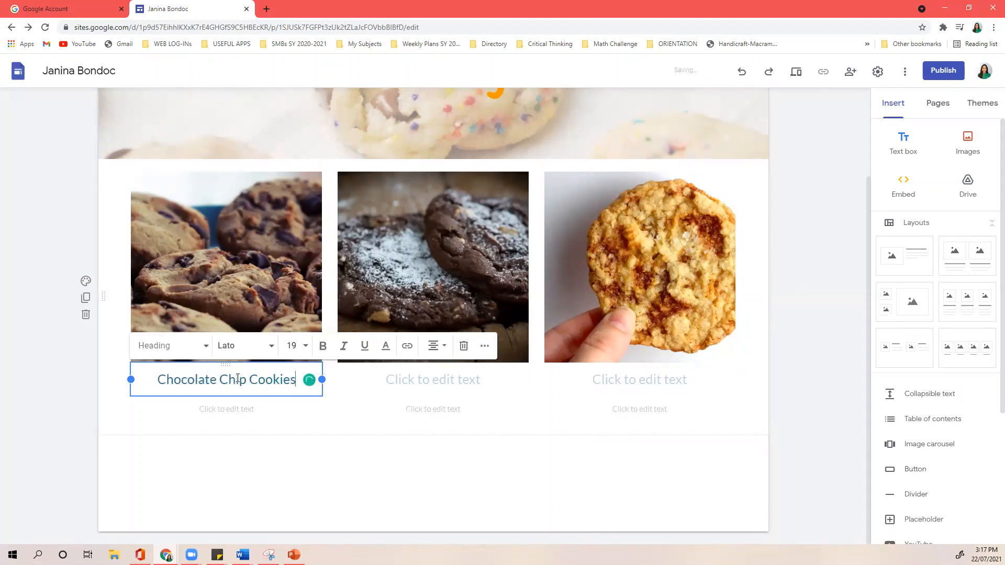
{"action": "left_click", "coordinate": [393, 384]}
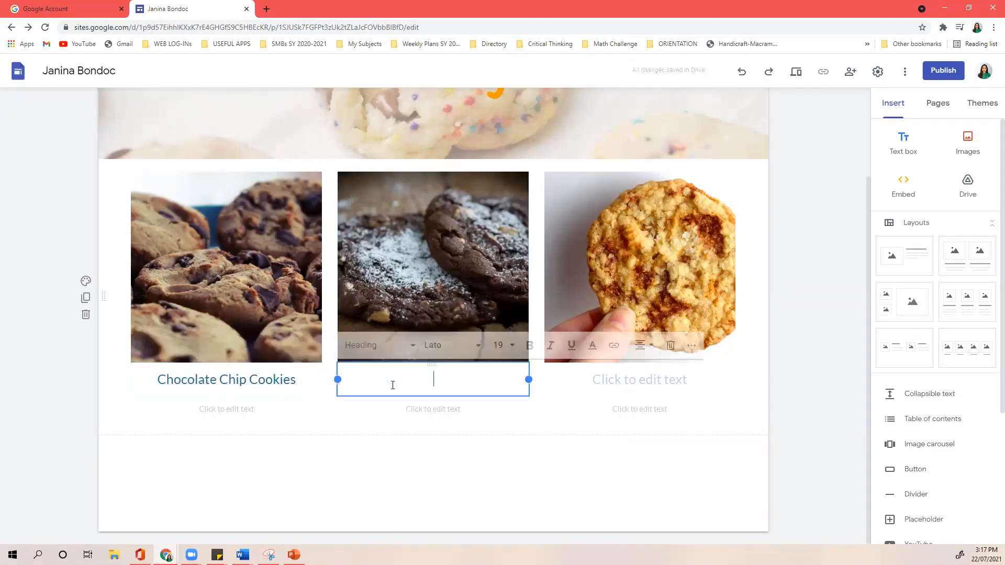
{"action": "type", "text": "Do"}
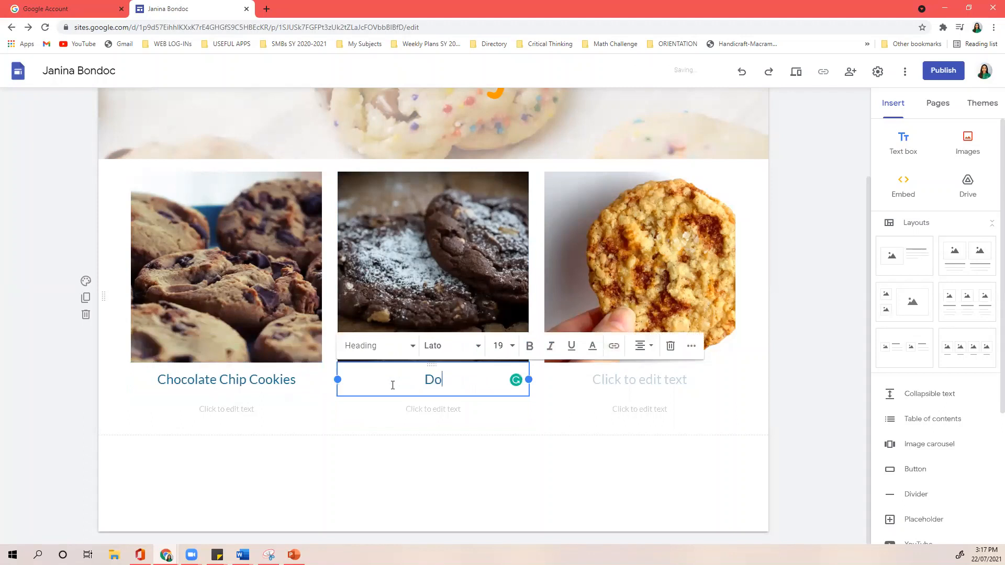
{"action": "type", "text": "ubloe Chocolate Chip"}
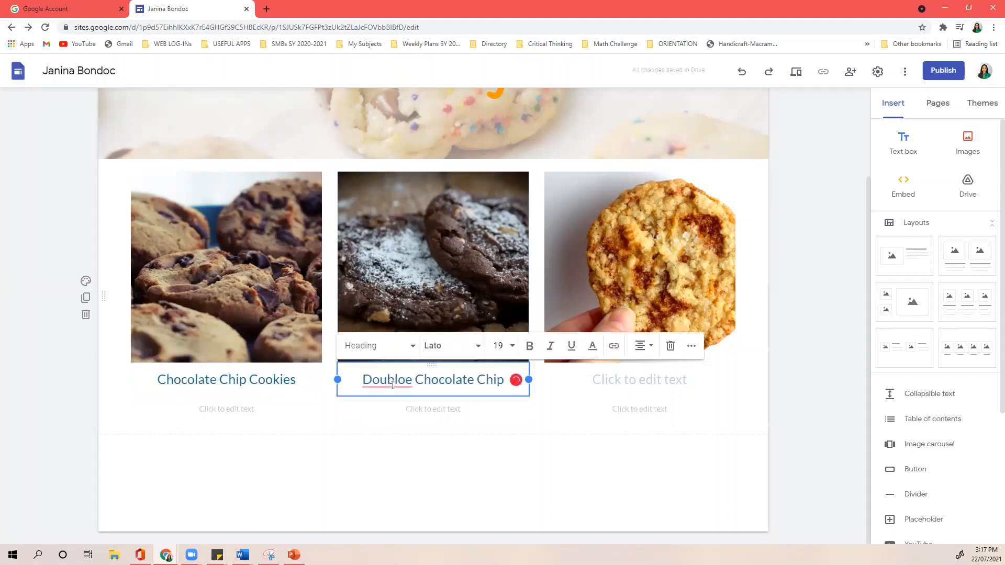
{"action": "left_click", "coordinate": [405, 381]}
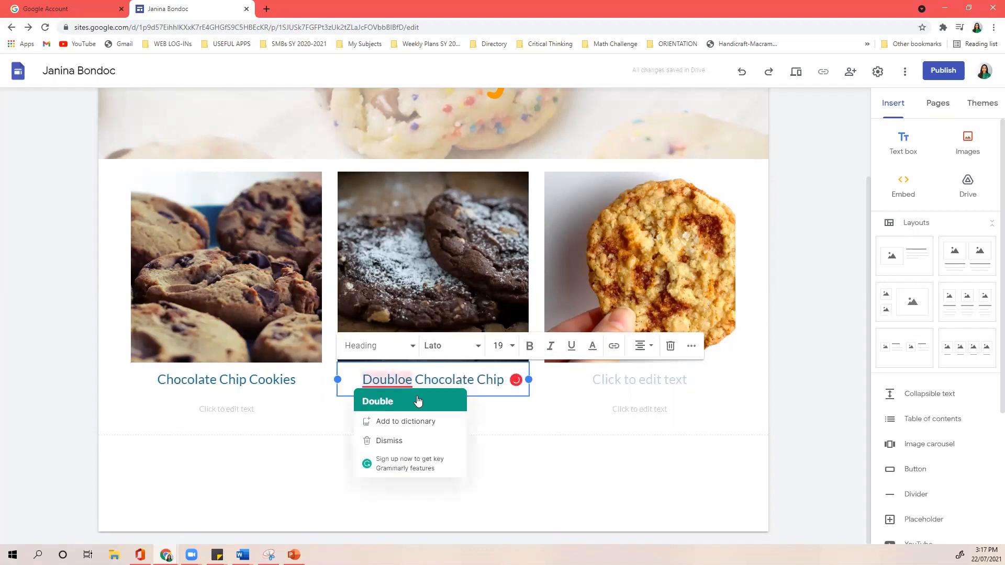
{"action": "left_click", "coordinate": [418, 401]}
{"action": "left_click", "coordinate": [633, 388]}
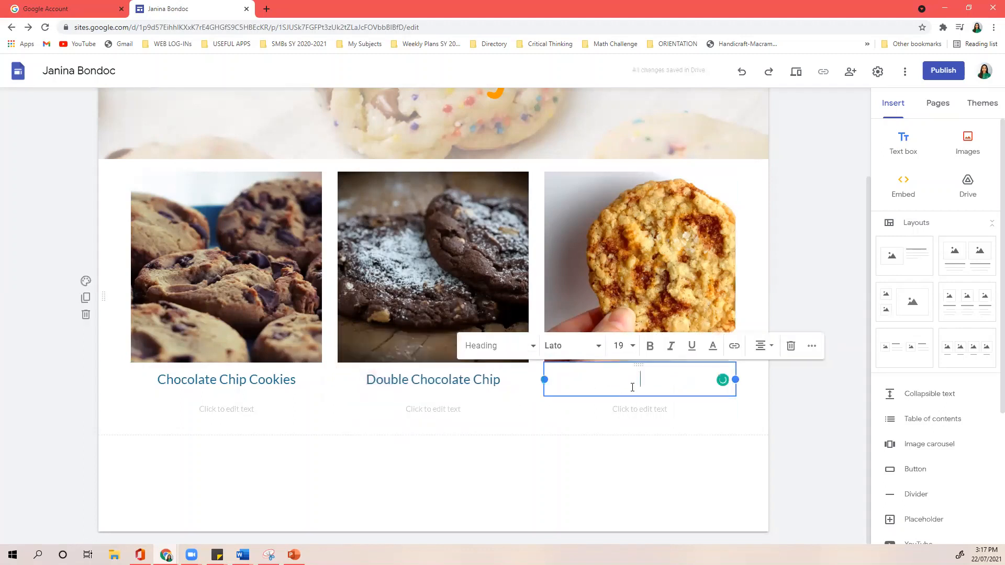
{"action": "type", "text": "Salted Caramel "}
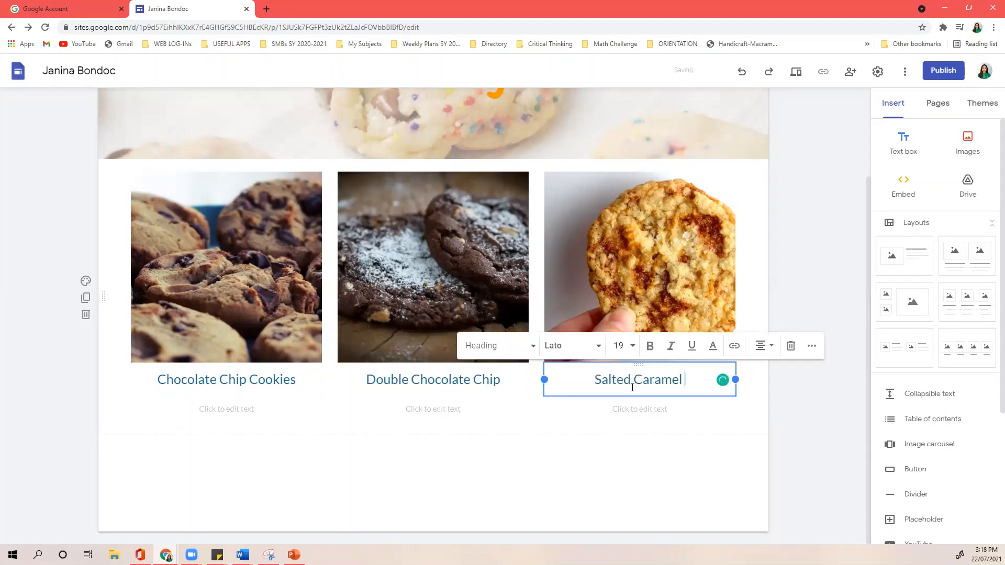
{"action": "type", "text": "Cookies"}
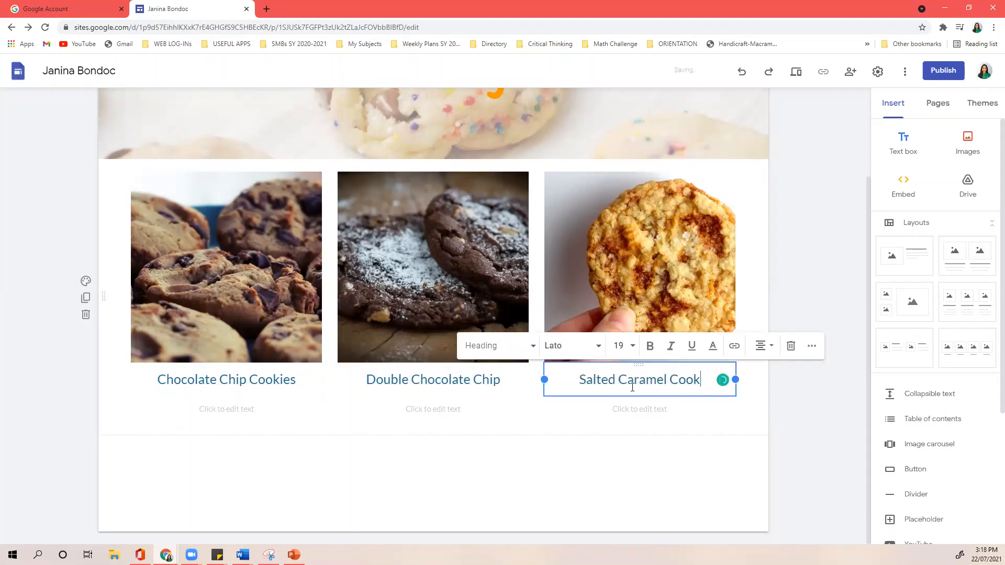
{"action": "left_click", "coordinate": [250, 413]}
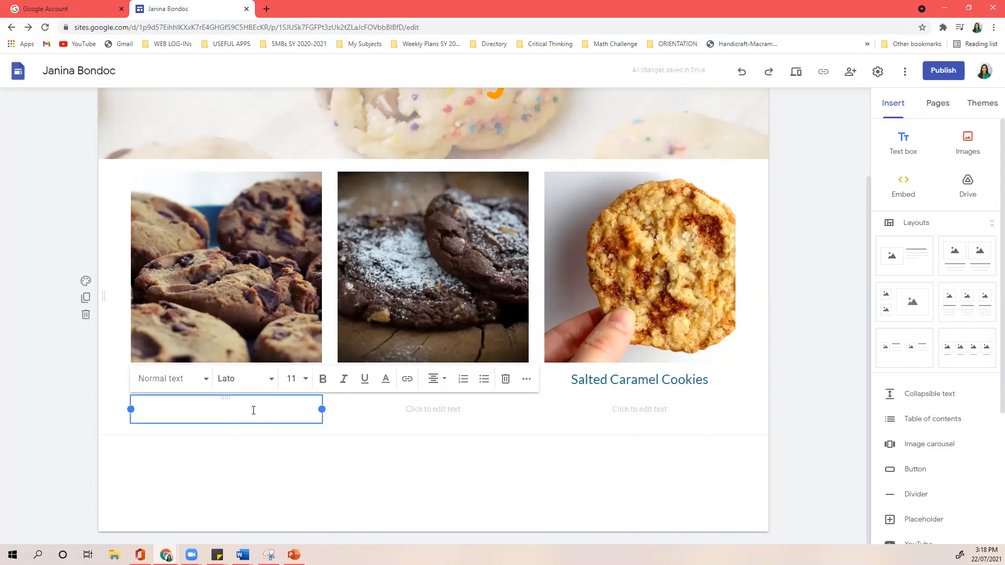
- Enter the first card's prices 'Php 120.00 for 5 pcs.' and 'Php 210.00 for 10 pcs.' on two lines
{"action": "key", "text": "ctrl+shift+l"}
{"action": "type", "text": "120.00 for 5 pcs."}
{"action": "key", "text": "Left"}
{"action": "key", "text": "Left"}
{"action": "key", "text": "Left"}
{"action": "type", "text": "Php"}
{"action": "key", "text": "Return"}
{"action": "type", "text": "P"}
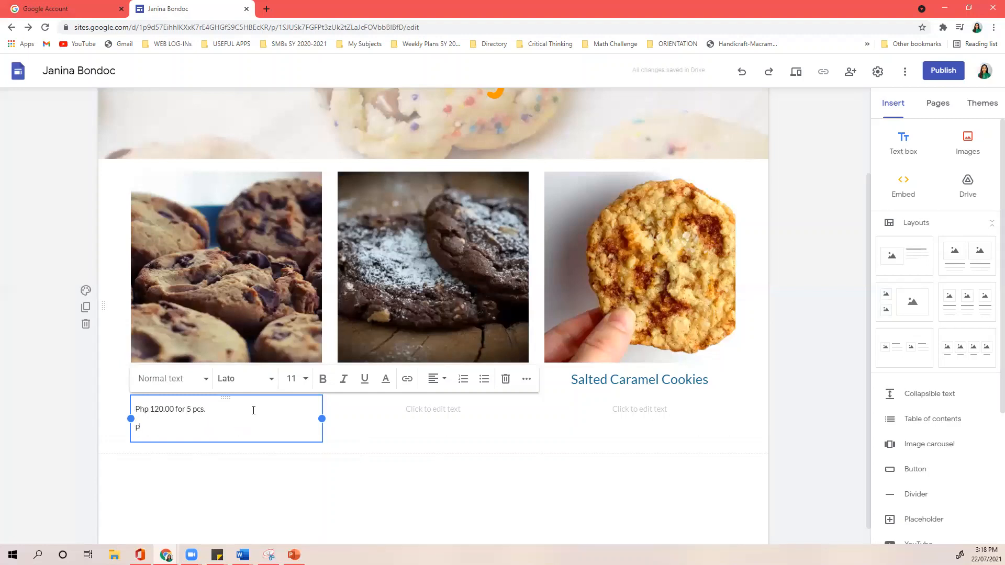
{"action": "type", "text": "hp 210.00 for 10 pcs."}
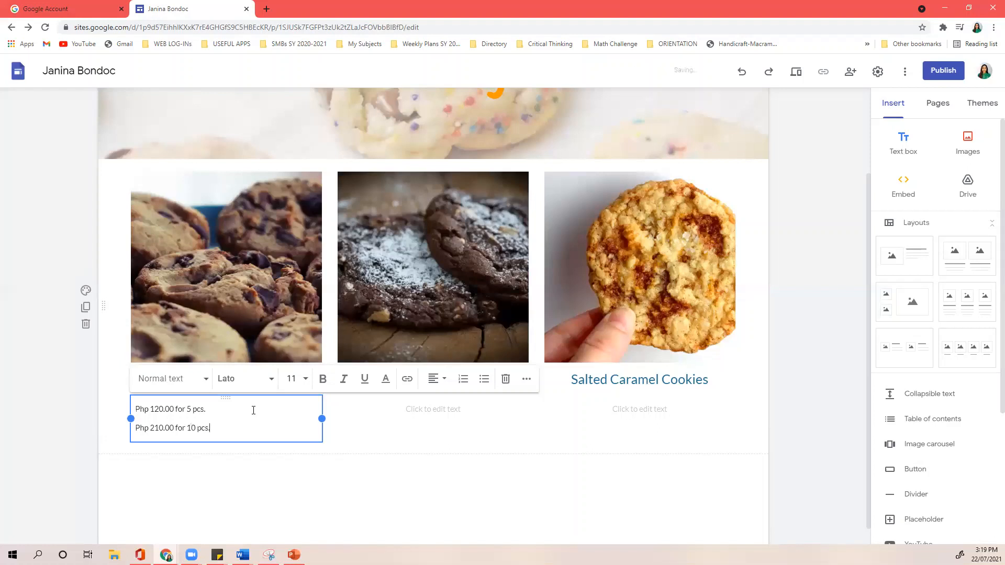
- Centre both price lines and select them for copying
{"action": "left_click_drag", "start_coordinate": [224, 430], "coordinate": [135, 407]}
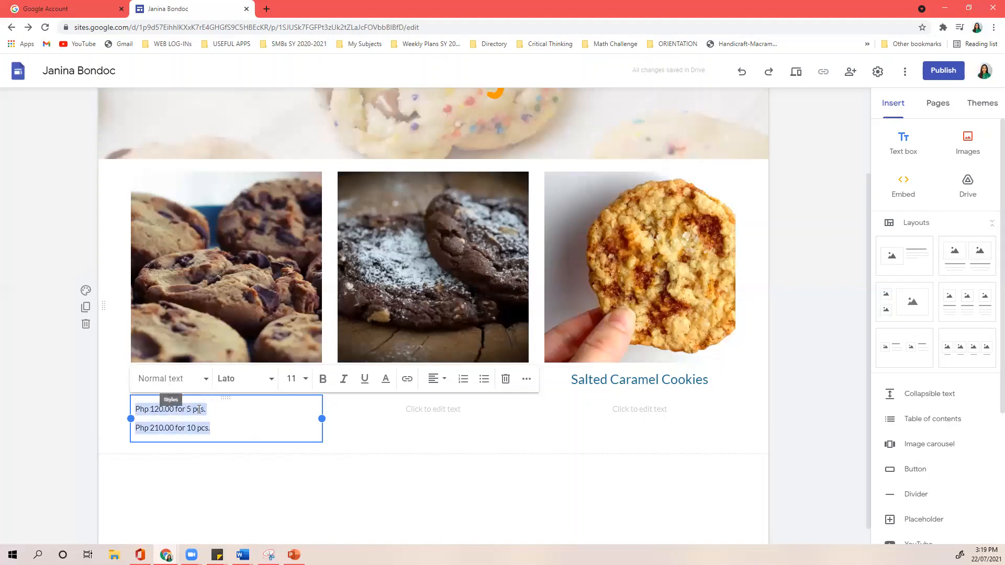
{"action": "left_click", "coordinate": [444, 385]}
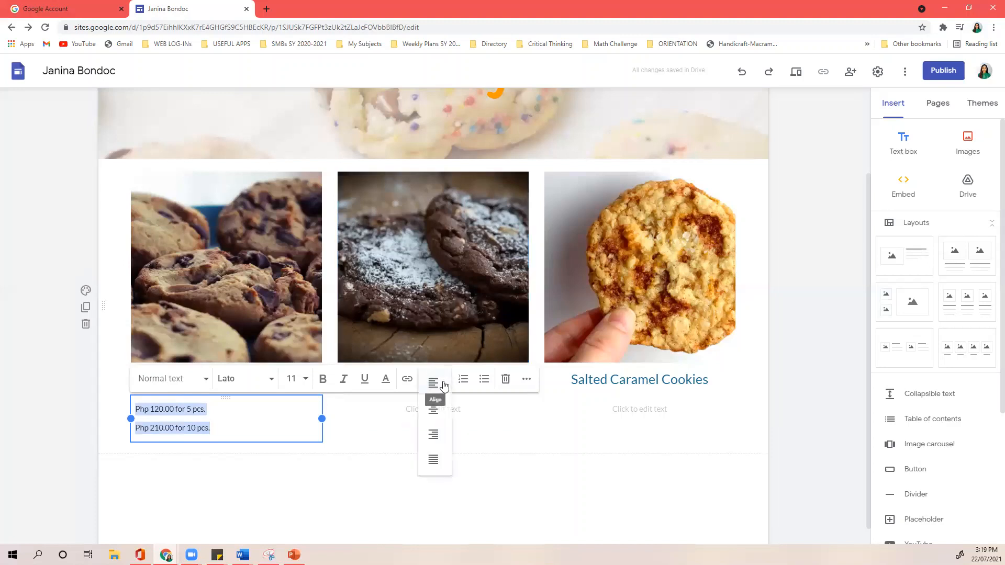
{"action": "left_click", "coordinate": [439, 412]}
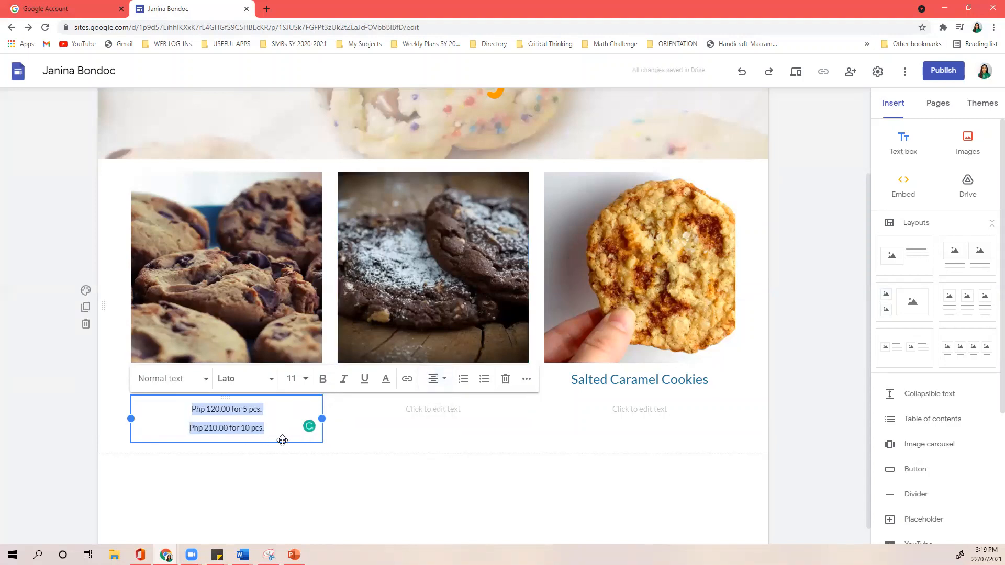
{"action": "left_click", "coordinate": [416, 414]}
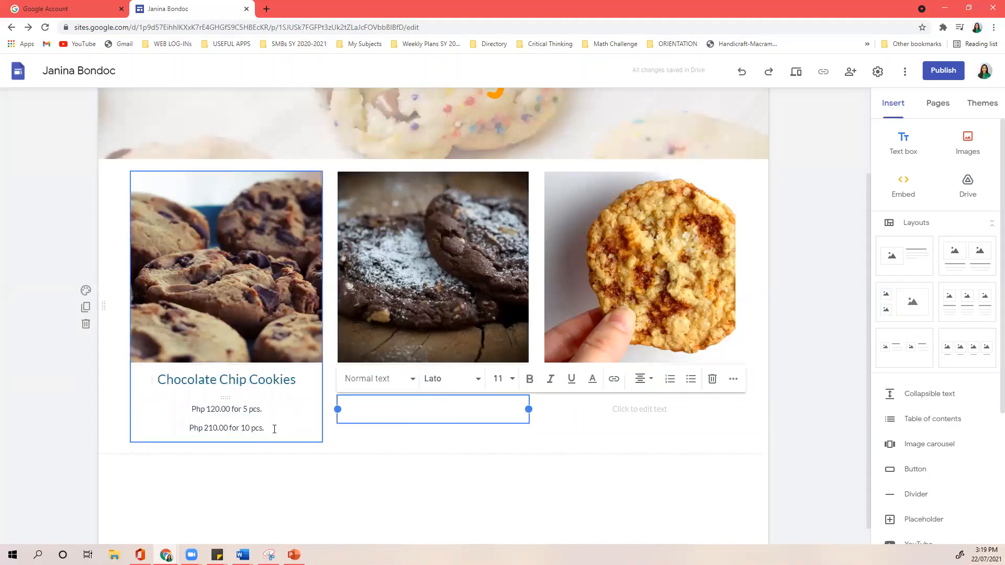
{"action": "left_click", "coordinate": [275, 428]}
{"action": "key", "text": "BackSpace"}
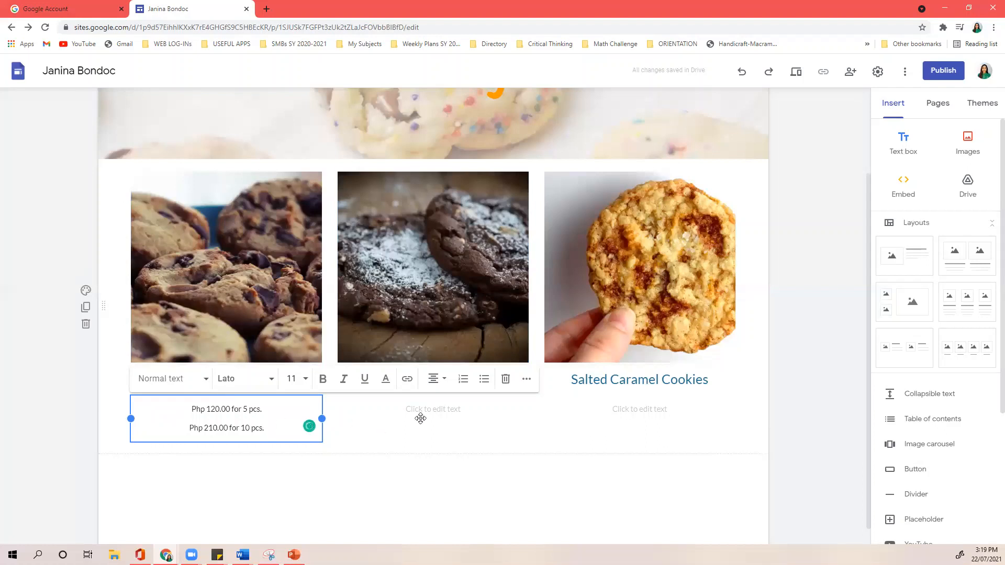
{"action": "left_click_drag", "start_coordinate": [264, 428], "coordinate": [195, 412]}
{"action": "key", "text": "ctrl+c"}
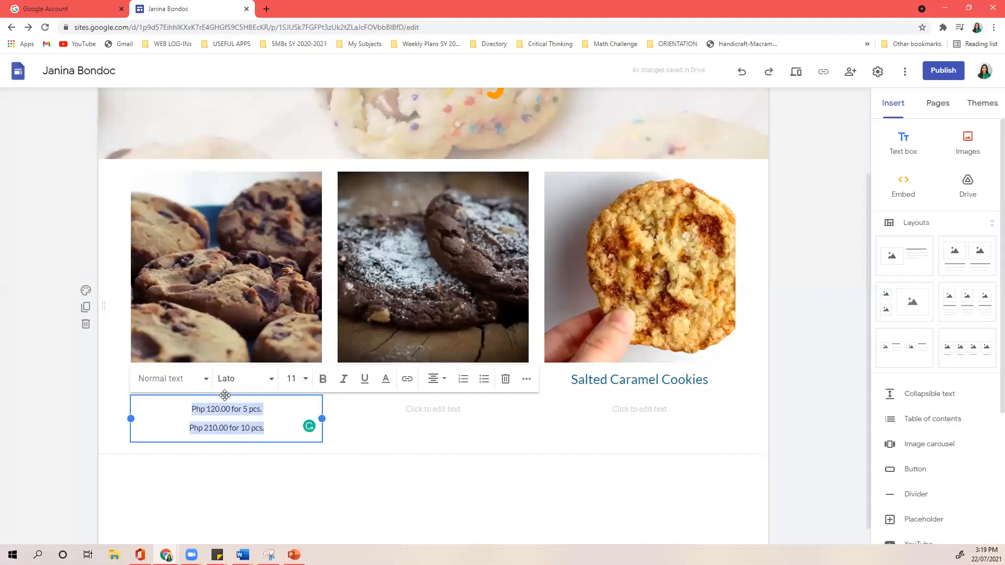
{"action": "left_click", "coordinate": [413, 408]}
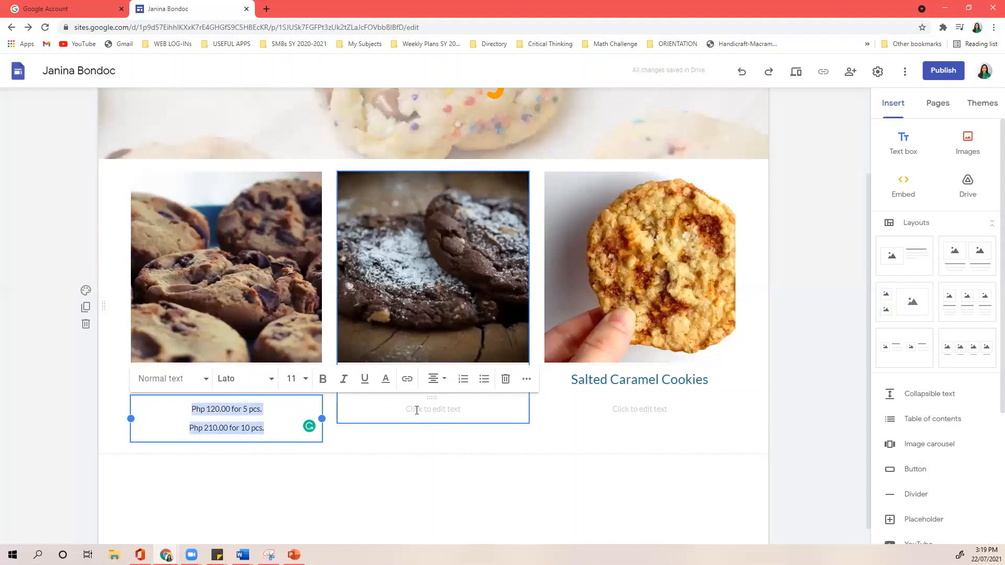
- Paste the price lines into the Double Chocolate Chip card and change them to Php 130.00 and 220.00
{"action": "key", "text": "ctrl+v"}
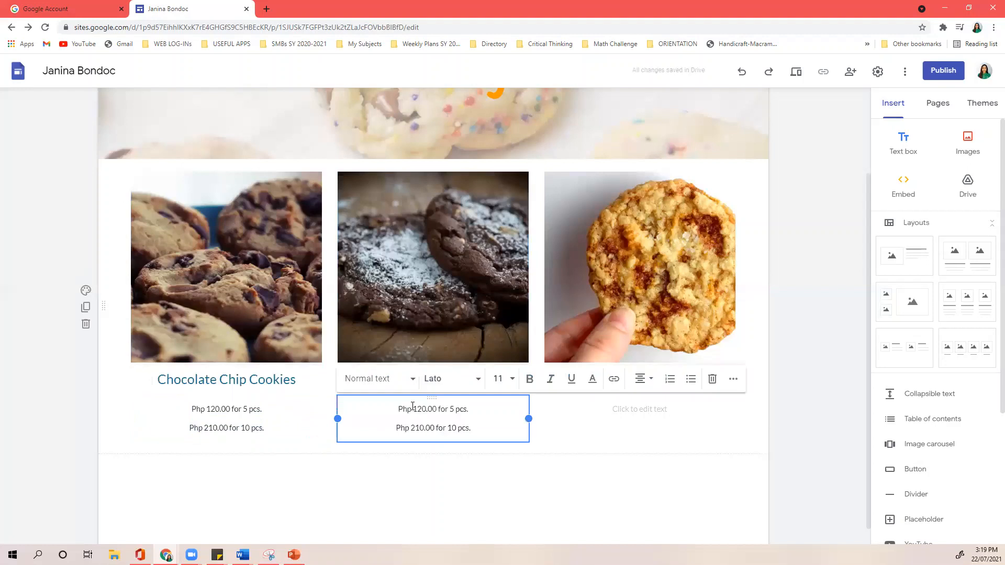
{"action": "left_click", "coordinate": [422, 409]}
{"action": "key", "text": "BackSpace"}
{"action": "type", "text": "3"}
{"action": "left_click", "coordinate": [420, 428]}
{"action": "key", "text": "BackSpace"}
{"action": "type", "text": "2"}
- Paste the price lines into the Salted Caramel card and change them to Php 110.00 and 200.00
{"action": "left_click", "coordinate": [631, 411]}
{"action": "key", "text": "ctrl+v"}
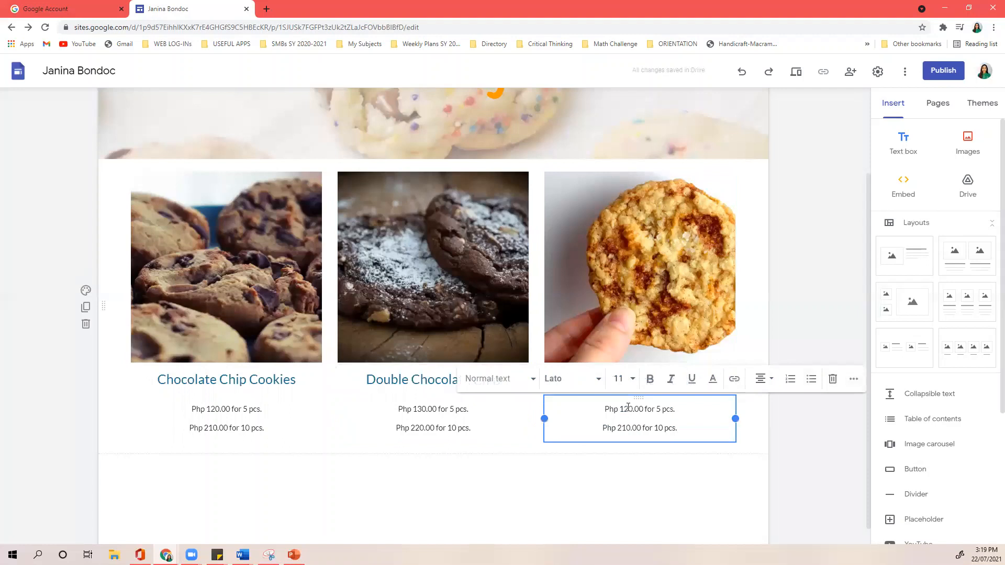
{"action": "left_click", "coordinate": [628, 409]}
{"action": "key", "text": "BackSpace"}
{"action": "type", "text": "1"}
{"action": "key", "text": "BackSpace"}
{"action": "type", "text": "0"}
{"action": "left_click", "coordinate": [787, 468]}
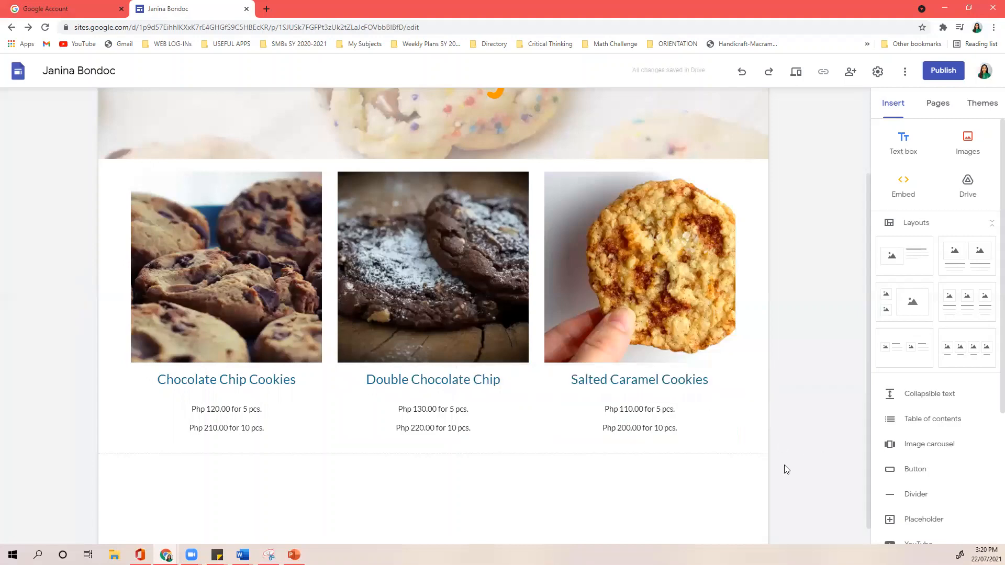
{"action": "scroll", "coordinate": [820, 352], "scroll_direction": "up", "scroll_amount": 2}
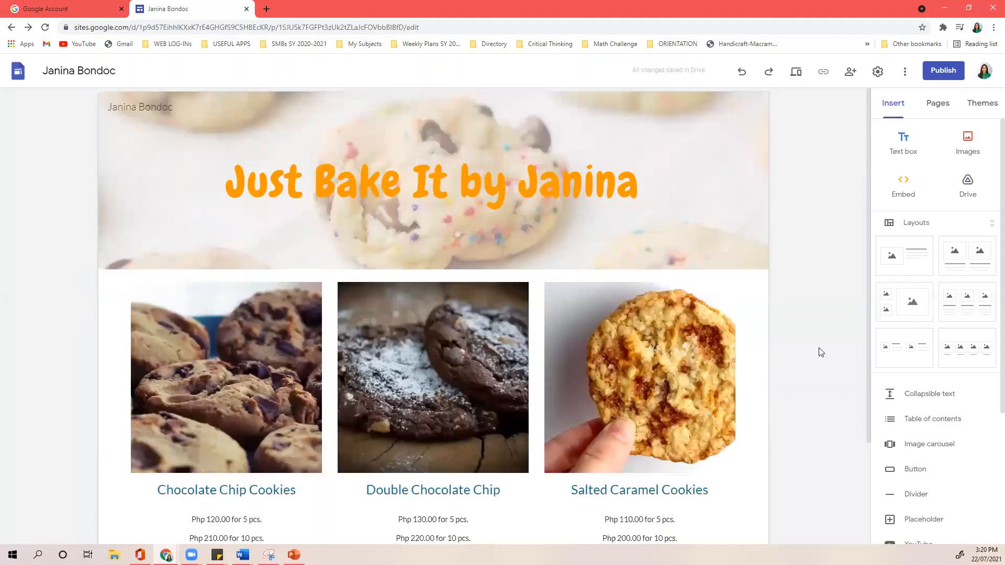
{"action": "scroll", "coordinate": [821, 348], "scroll_direction": "down", "scroll_amount": 2}
{"action": "scroll", "coordinate": [823, 347], "scroll_direction": "up", "scroll_amount": 2}
{"action": "scroll", "coordinate": [823, 343], "scroll_direction": "down", "scroll_amount": 2}
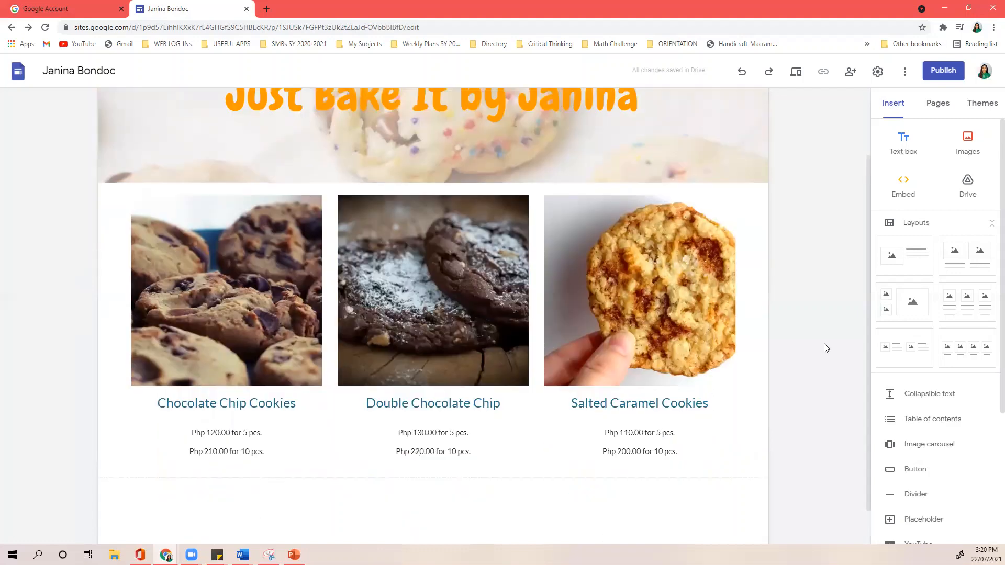
{"action": "scroll", "coordinate": [824, 345], "scroll_direction": "up", "scroll_amount": 2}
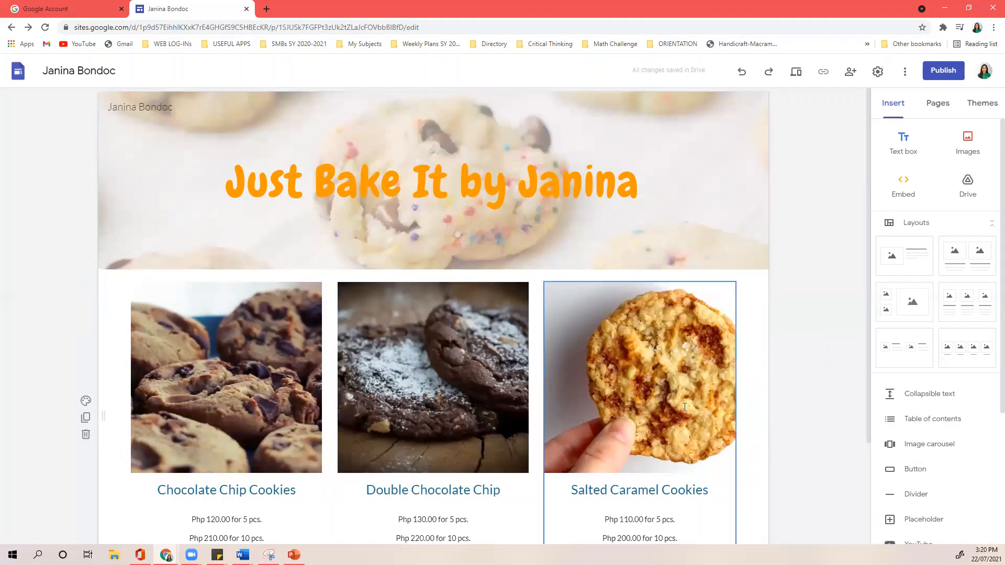
{"action": "scroll", "coordinate": [738, 398], "scroll_direction": "down", "scroll_amount": 2}
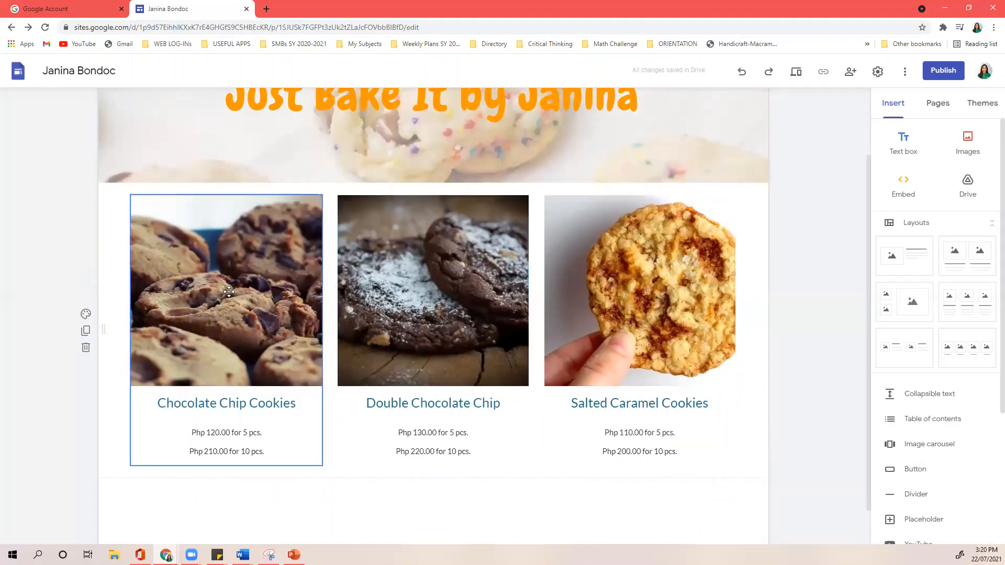
{"action": "scroll", "coordinate": [230, 292], "scroll_direction": "up", "scroll_amount": 2}
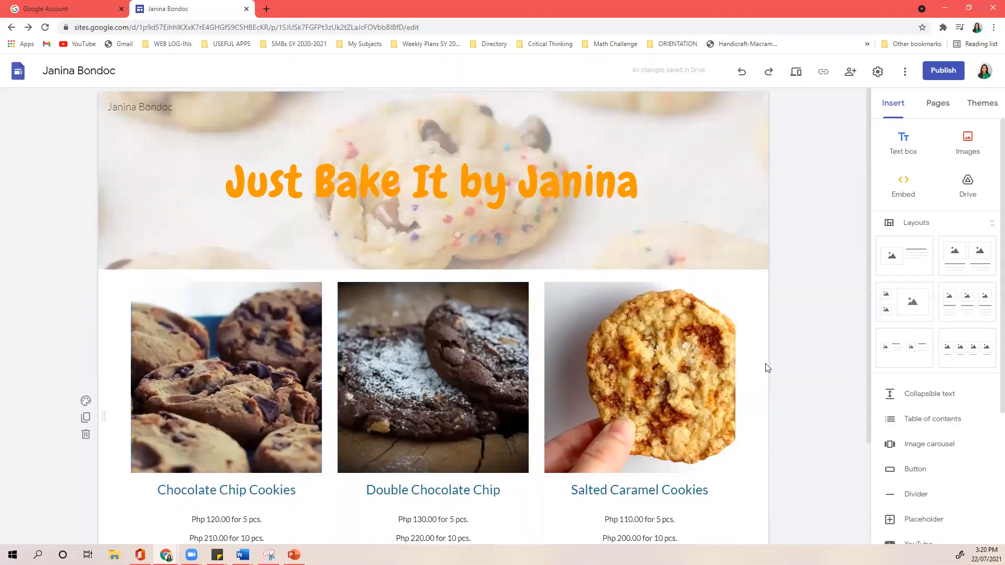
{"action": "scroll", "coordinate": [767, 366], "scroll_direction": "down", "scroll_amount": 3}
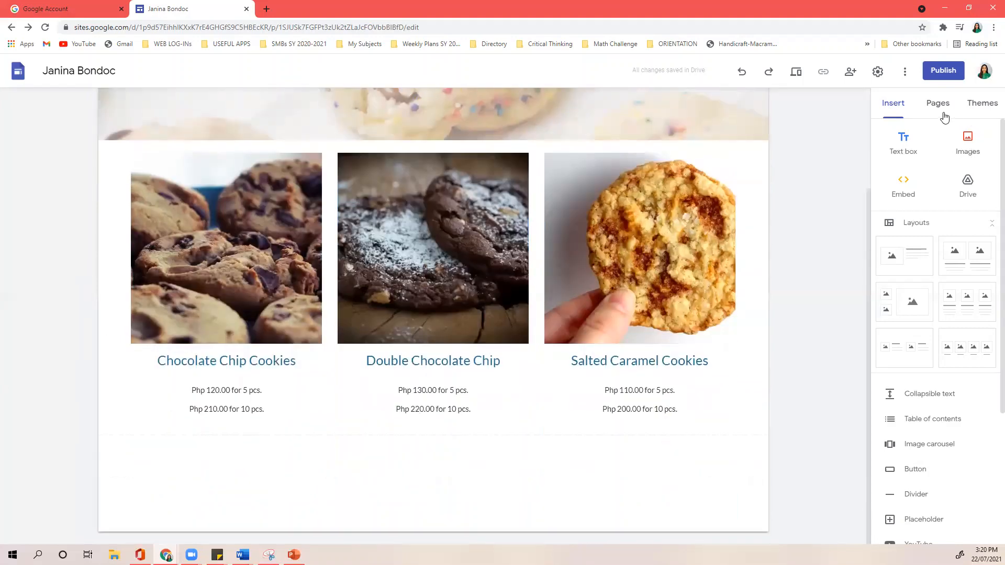
{"action": "scroll", "coordinate": [844, 202], "scroll_direction": "up", "scroll_amount": 2}
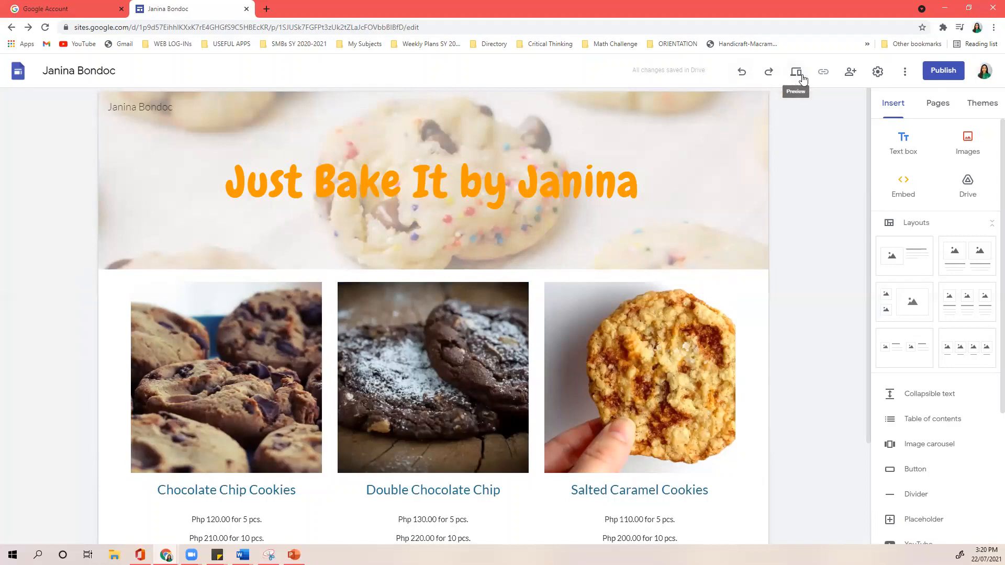
- Preview the cookie page at phone, tablet and large-screen widths, then return to the editor
{"action": "left_click", "coordinate": [802, 78]}
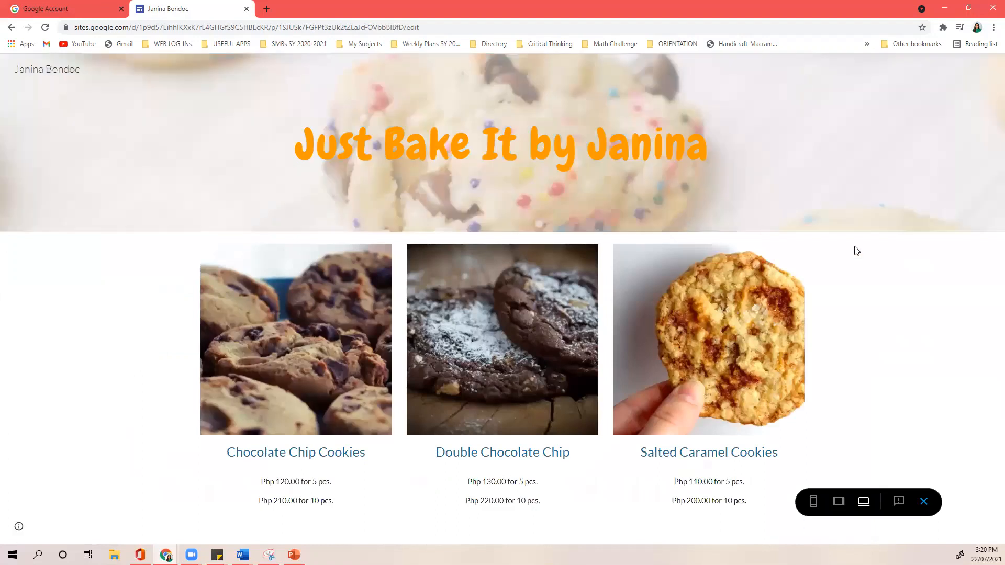
{"action": "left_click", "coordinate": [12, 28]}
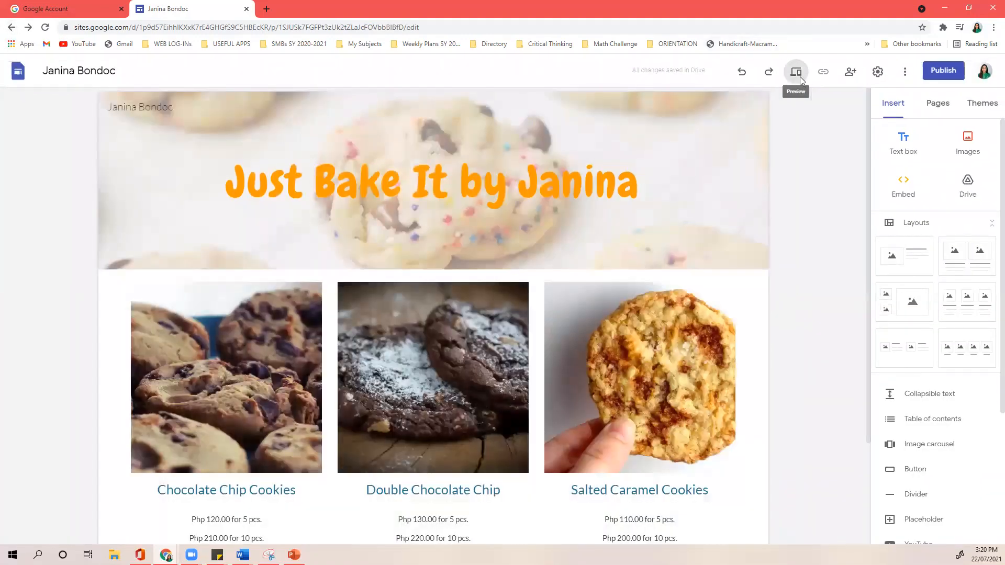
{"action": "left_click", "coordinate": [796, 74]}
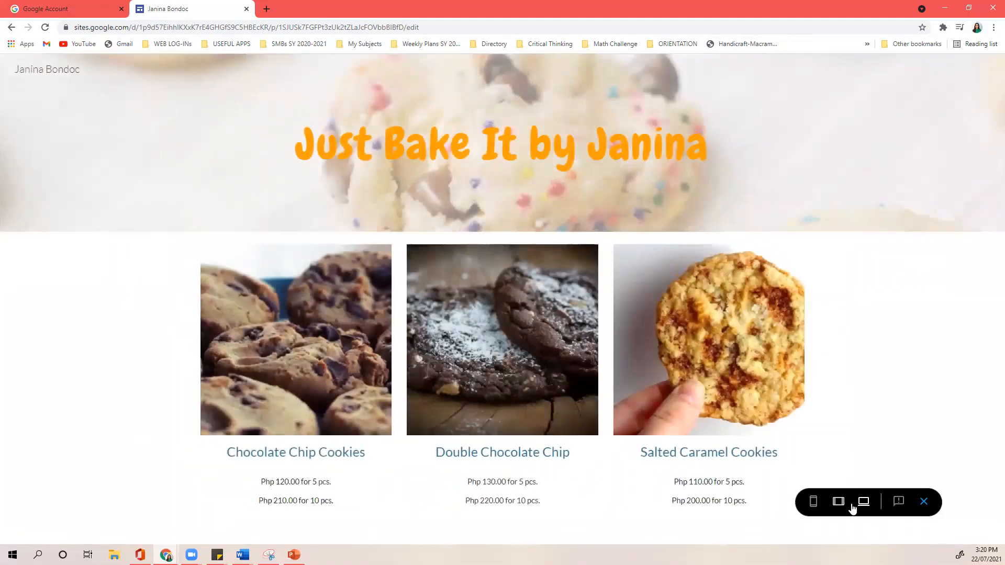
{"action": "left_click", "coordinate": [813, 503]}
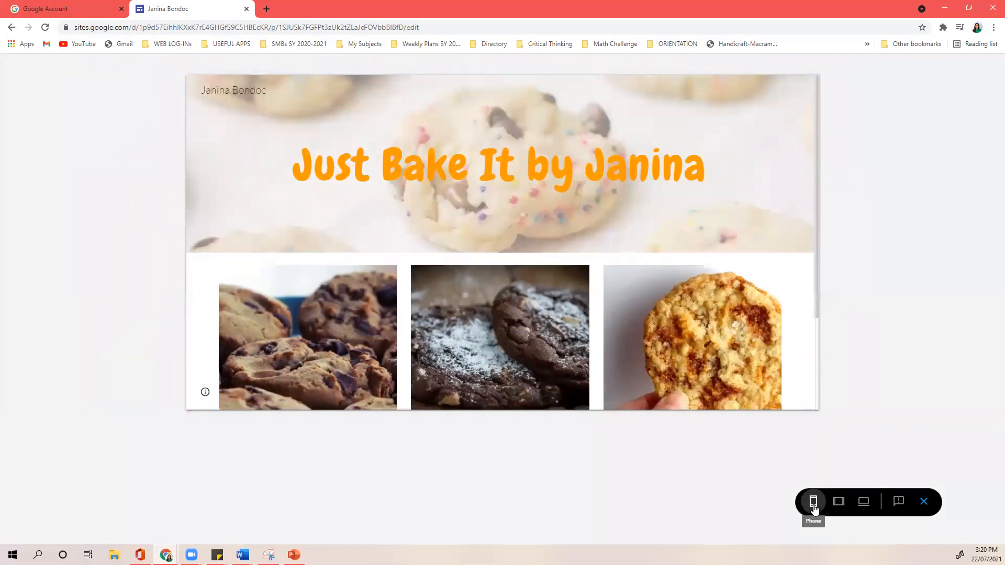
{"action": "scroll", "coordinate": [538, 328], "scroll_direction": "down", "scroll_amount": 5}
{"action": "scroll", "coordinate": [537, 324], "scroll_direction": "down", "scroll_amount": 3}
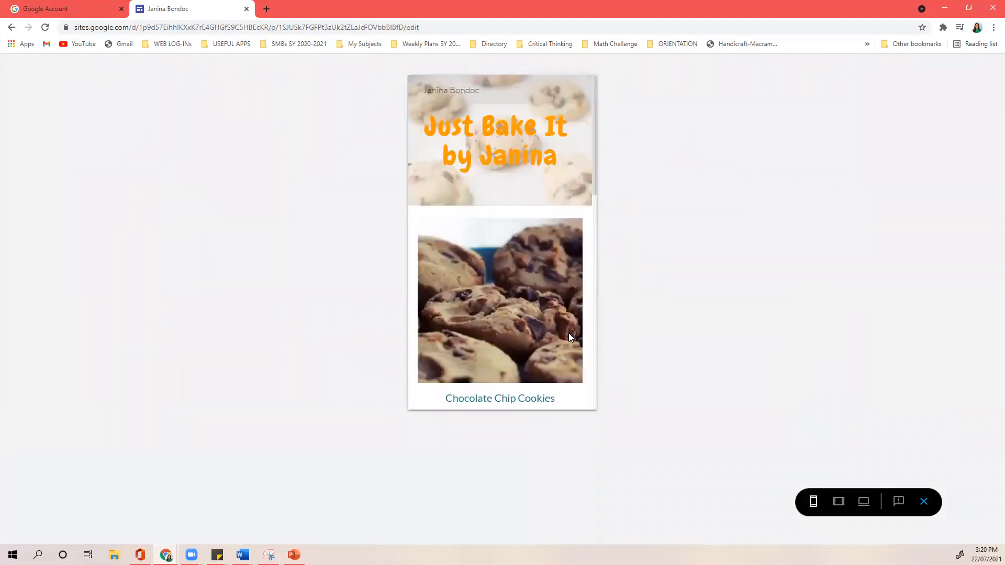
{"action": "left_click", "coordinate": [837, 504]}
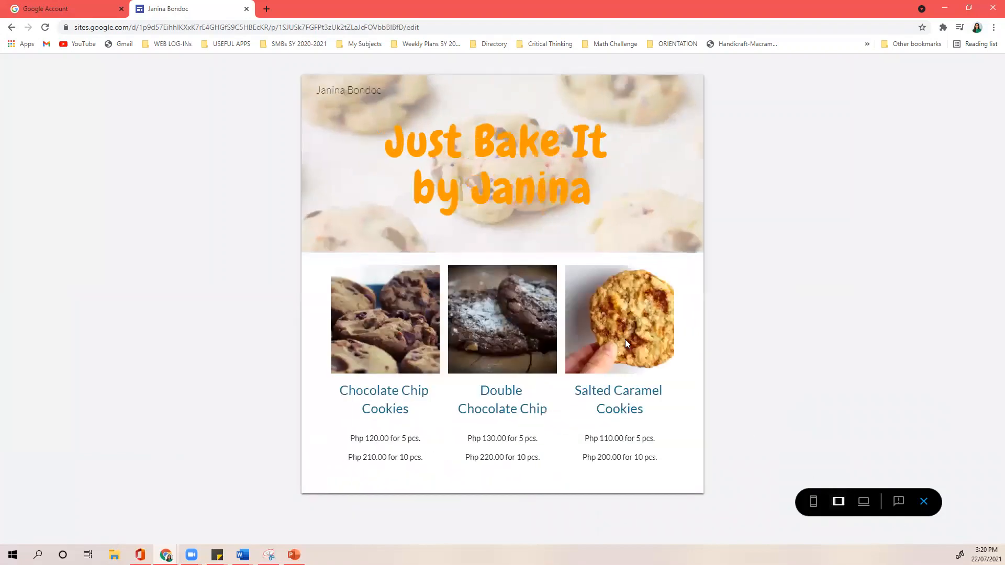
{"action": "left_click", "coordinate": [862, 509]}
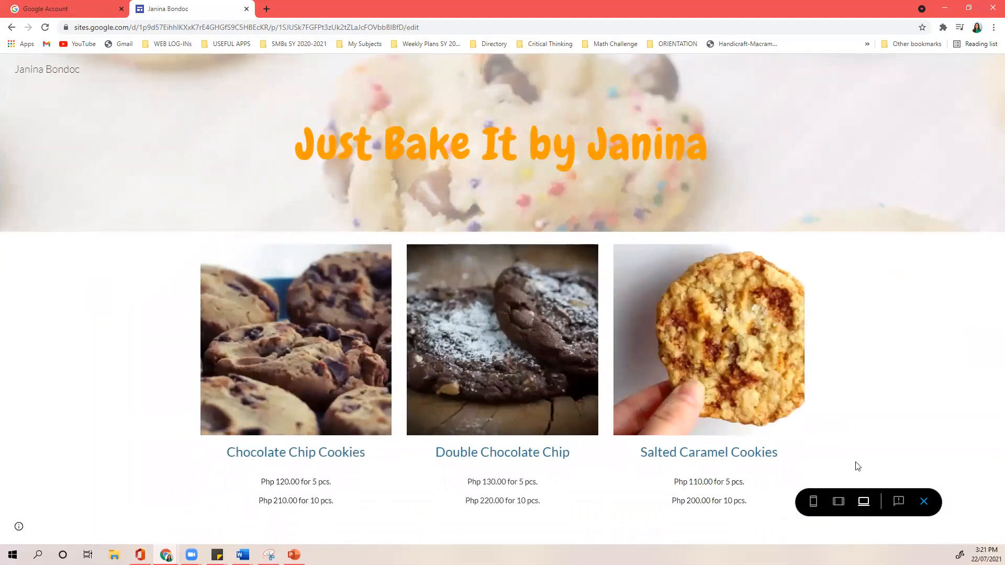
{"action": "left_click", "coordinate": [923, 502]}
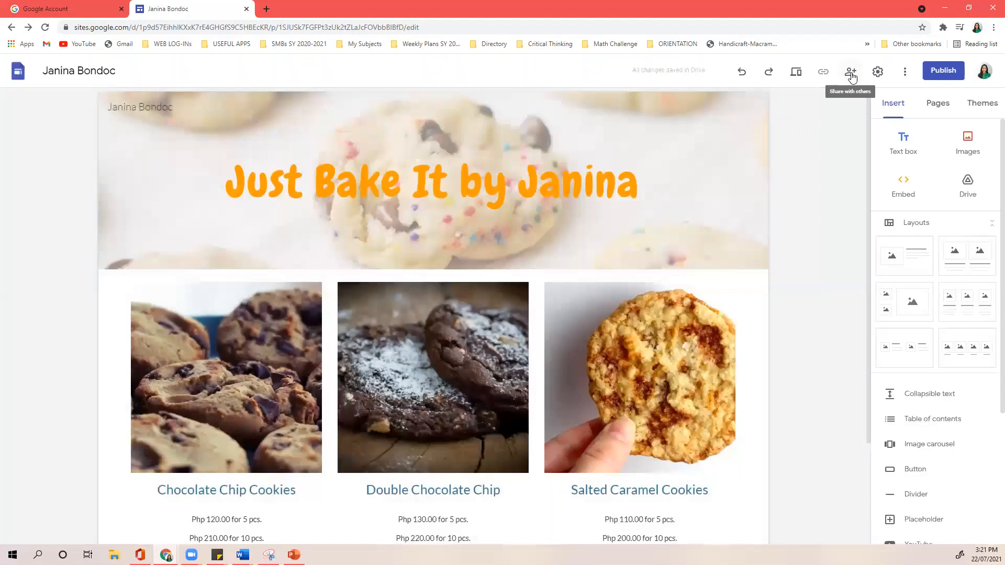
{"action": "left_click", "coordinate": [878, 73]}
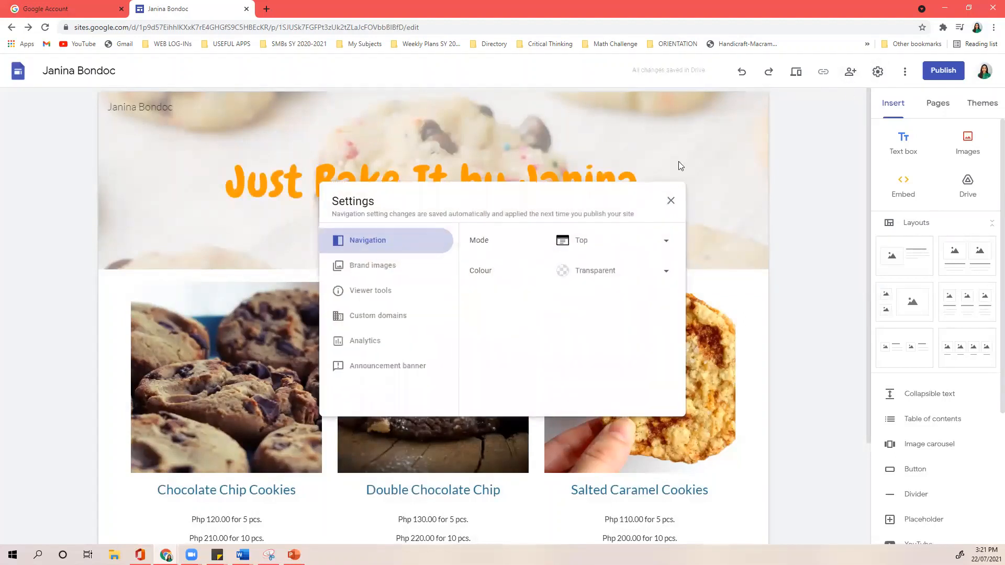
{"action": "left_click", "coordinate": [392, 267]}
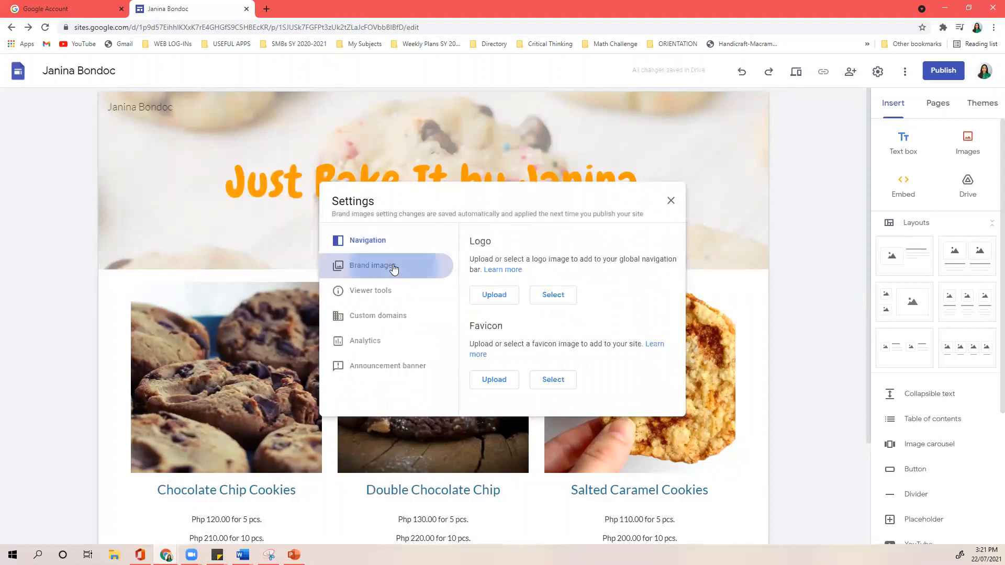
{"action": "left_click", "coordinate": [381, 288]}
{"action": "left_click", "coordinate": [381, 315]}
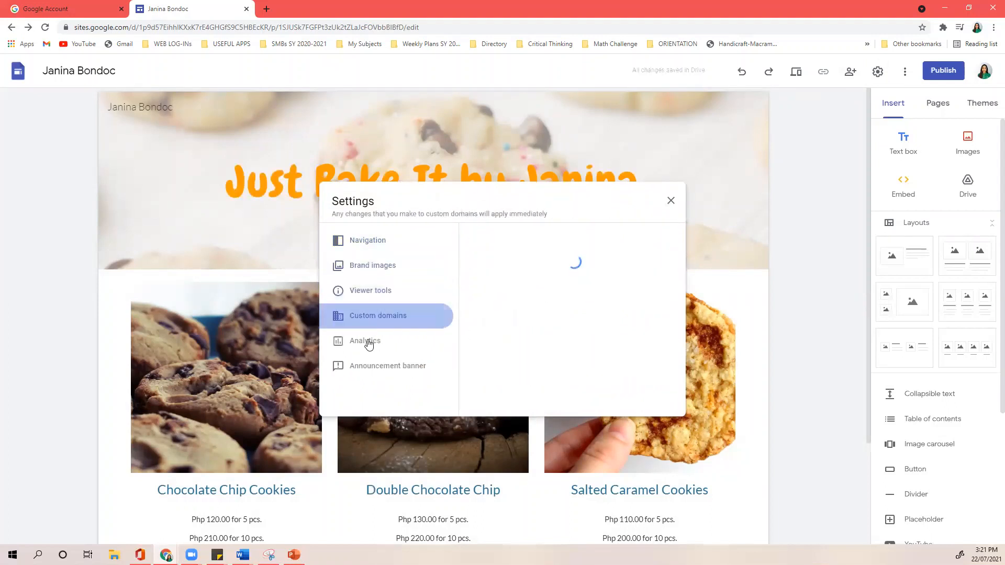
{"action": "left_click", "coordinate": [371, 341]}
{"action": "left_click", "coordinate": [370, 367]}
{"action": "left_click", "coordinate": [670, 201]}
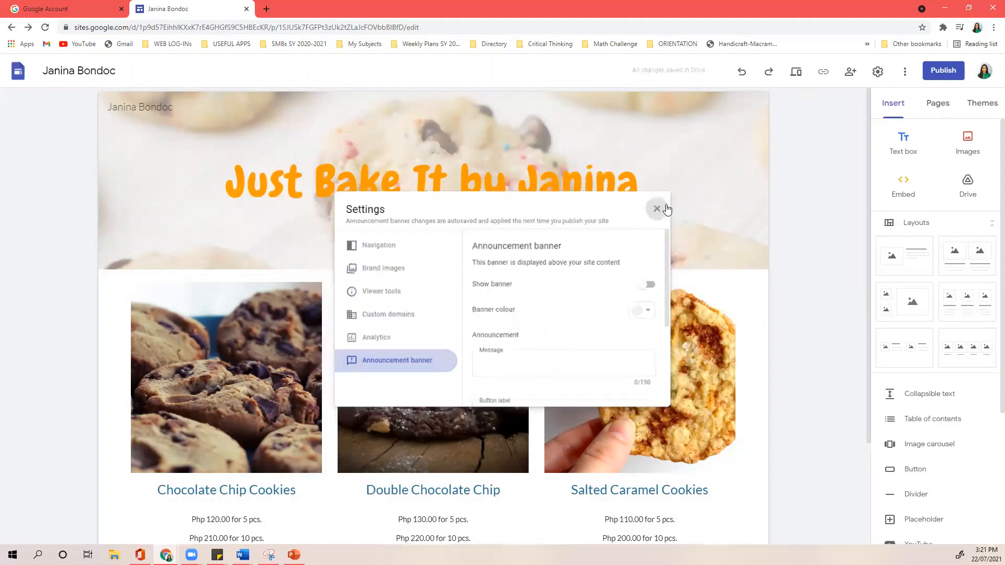
{"action": "left_click", "coordinate": [908, 73]}
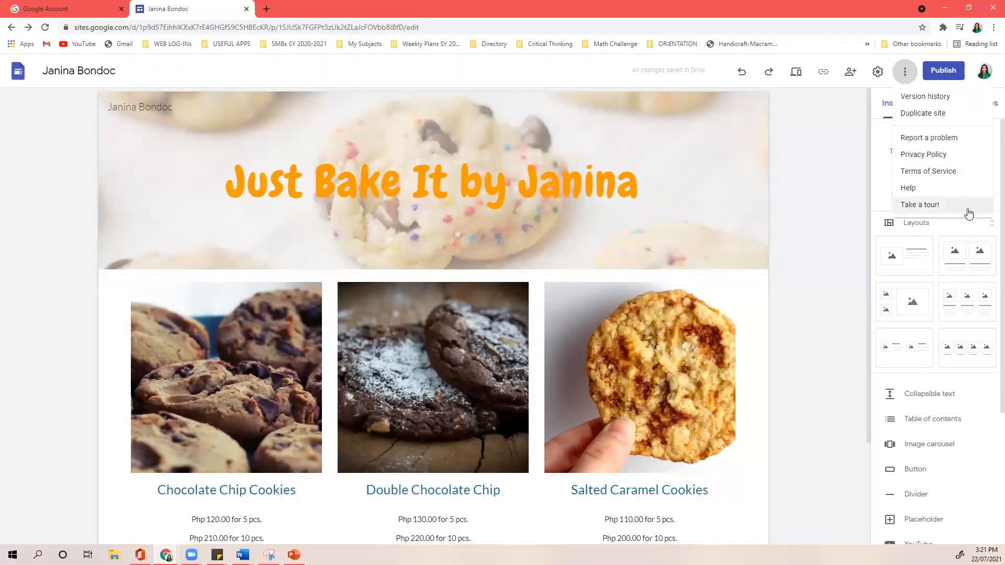
{"action": "left_click", "coordinate": [850, 146]}
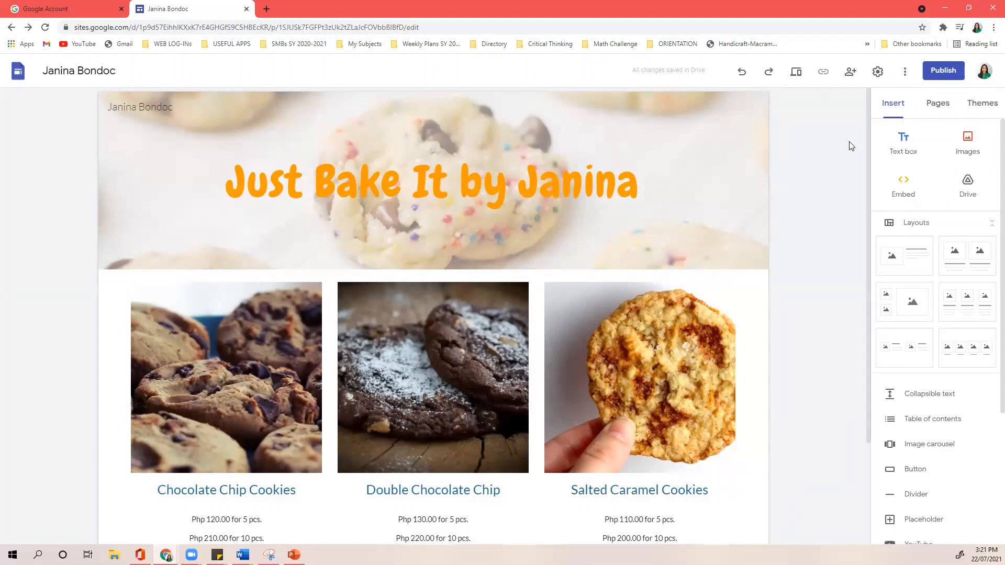
- Try a collapsible text block and delete it, then add a table of contents of the cookie headings
{"action": "left_click", "coordinate": [897, 109]}
{"action": "scroll", "coordinate": [954, 387], "scroll_direction": "down", "scroll_amount": 3}
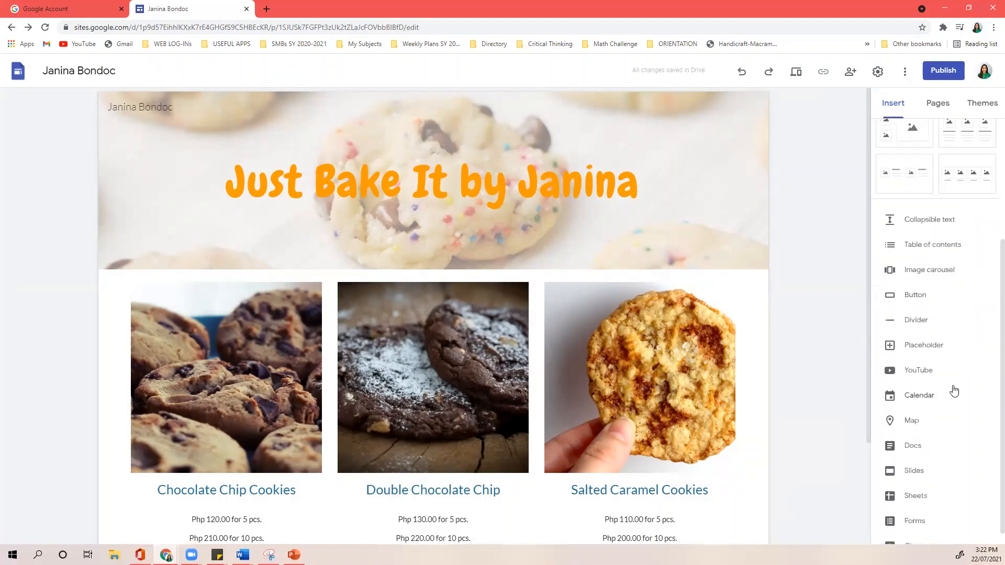
{"action": "scroll", "coordinate": [957, 356], "scroll_direction": "down", "scroll_amount": 1}
{"action": "left_click", "coordinate": [937, 205]}
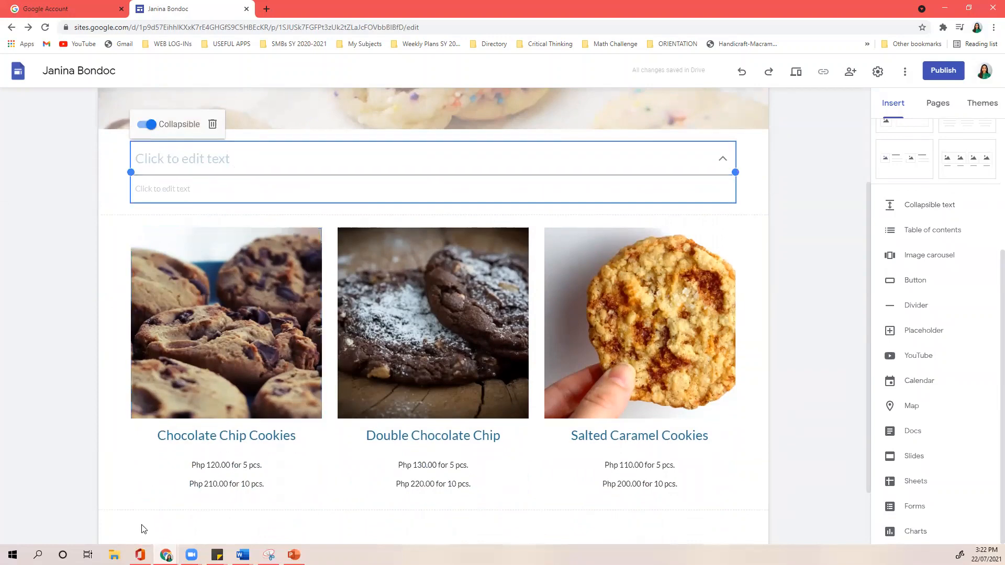
{"action": "mouse_move", "coordinate": [87, 173]}
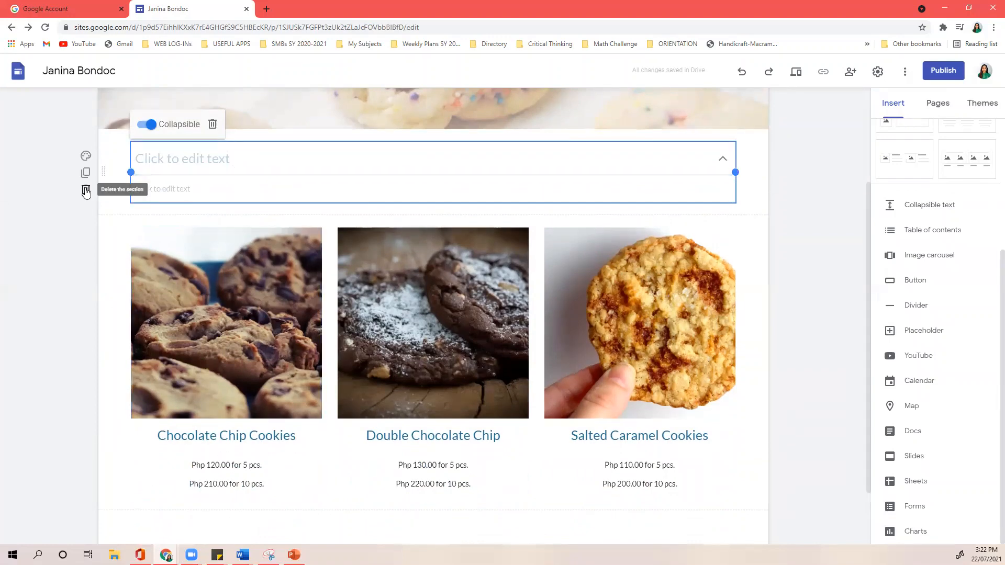
{"action": "key", "text": "Escape"}
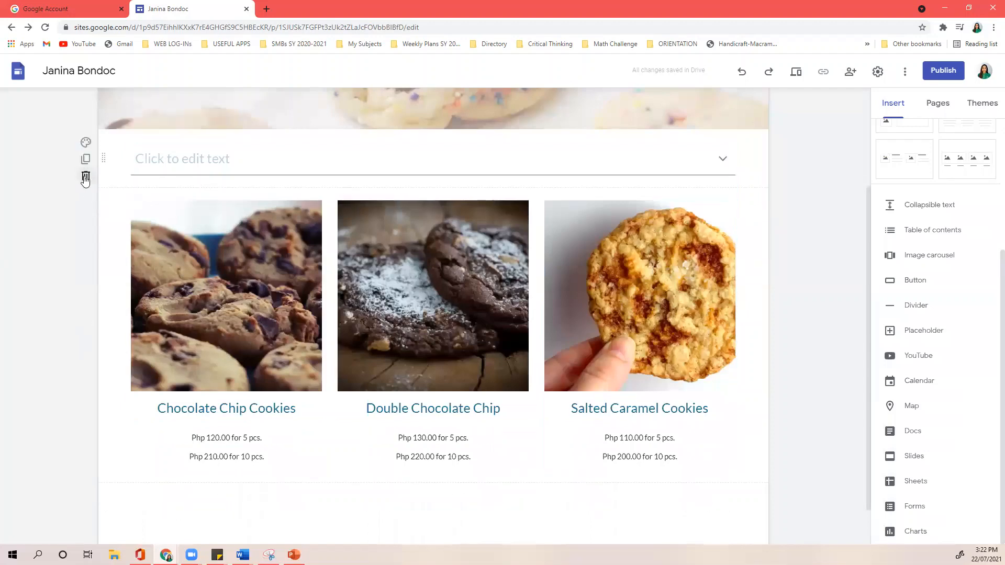
{"action": "left_click", "coordinate": [86, 176]}
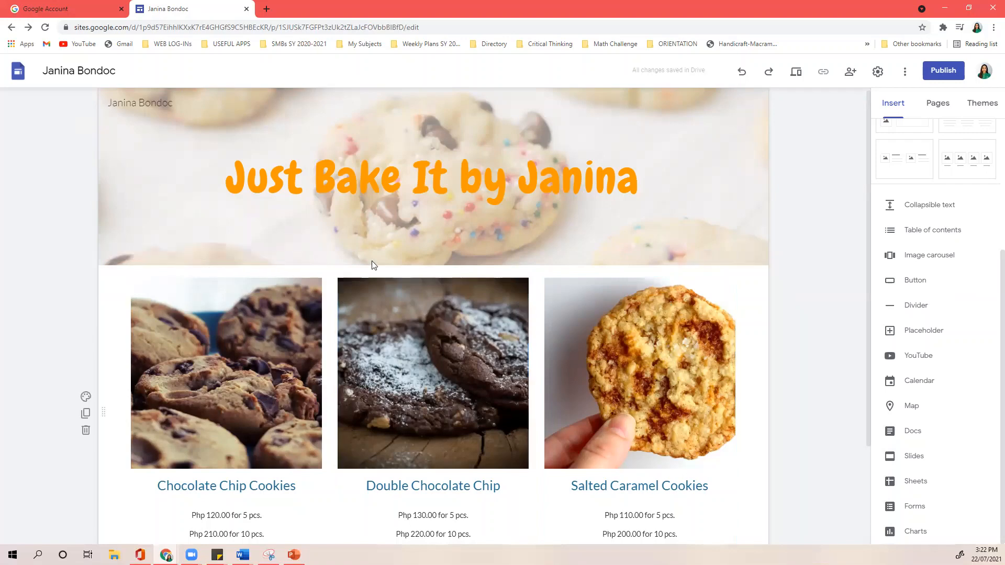
{"action": "left_click", "coordinate": [918, 240]}
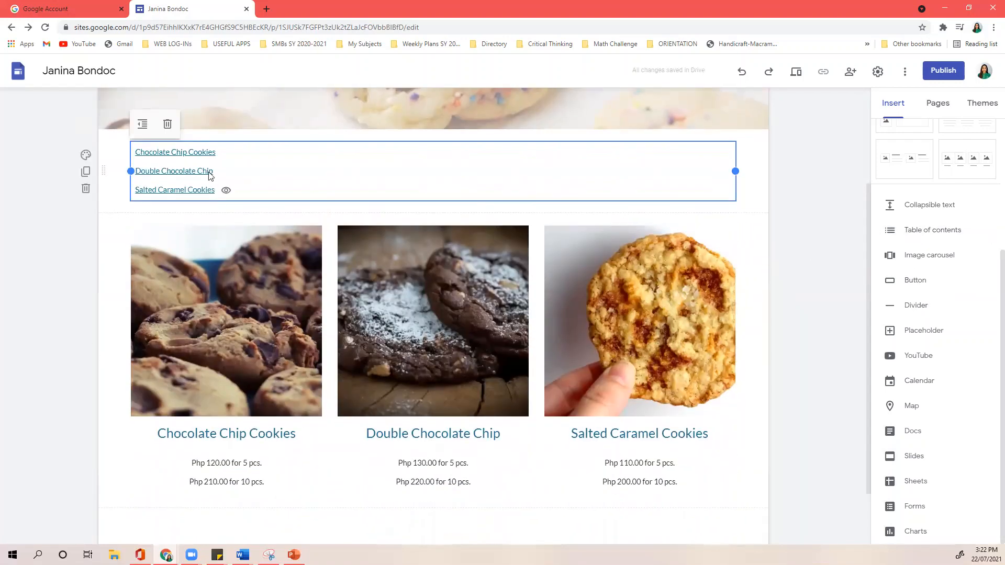
- Delete the table of contents, then cancel trial inserts of an image carousel and a button
{"action": "left_click", "coordinate": [85, 189]}
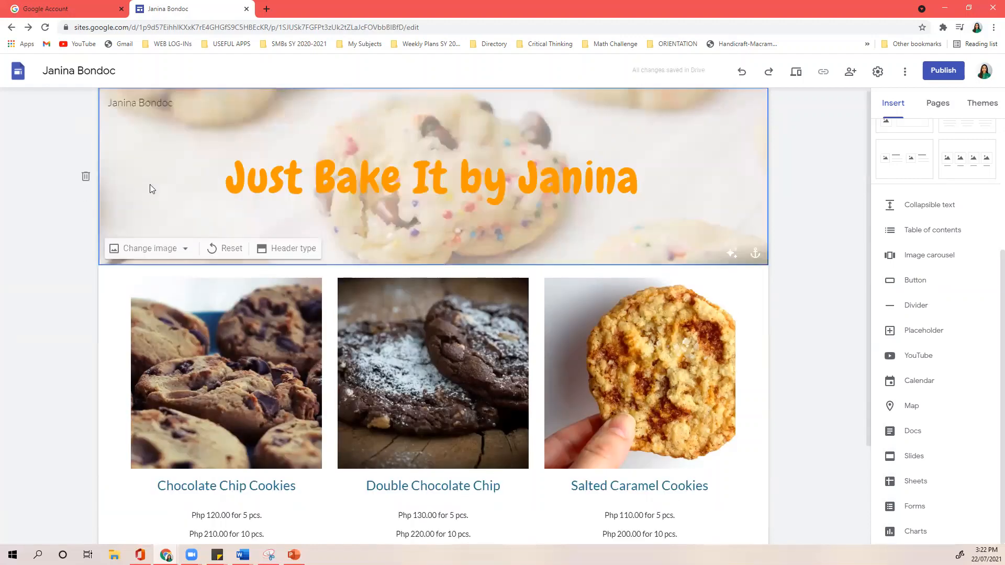
{"action": "scroll", "coordinate": [807, 358], "scroll_direction": "down", "scroll_amount": 3}
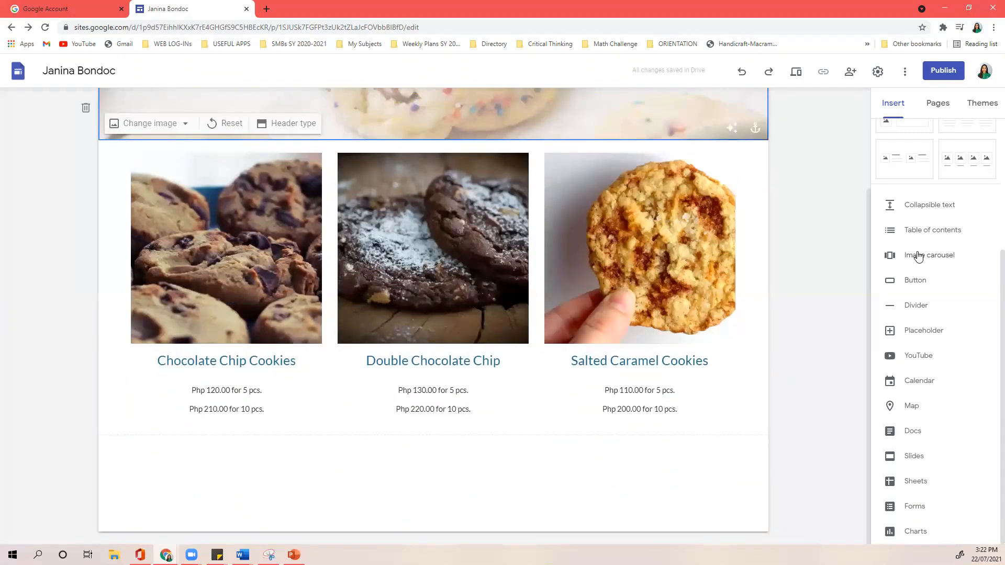
{"action": "left_click", "coordinate": [925, 260]}
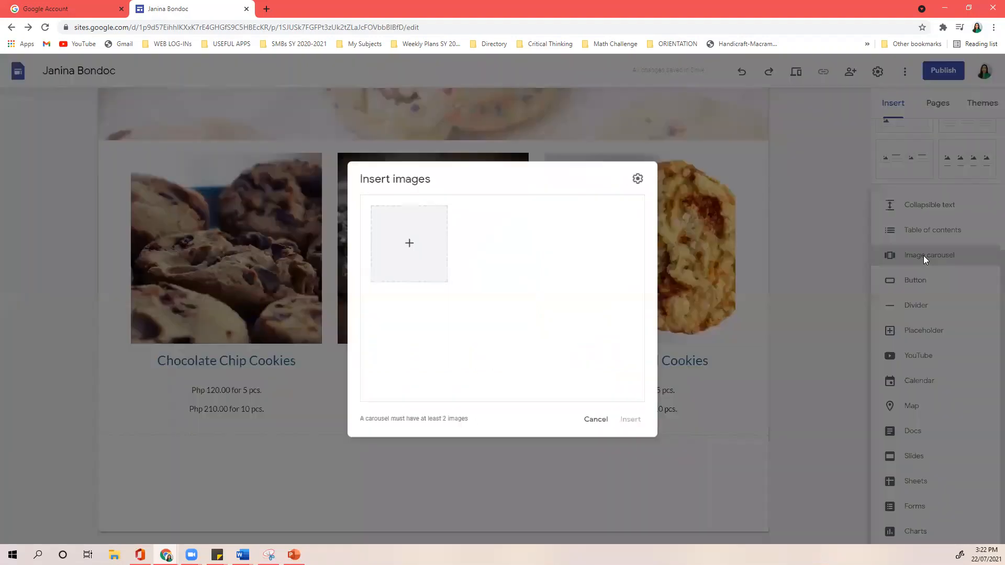
{"action": "left_click", "coordinate": [406, 243]}
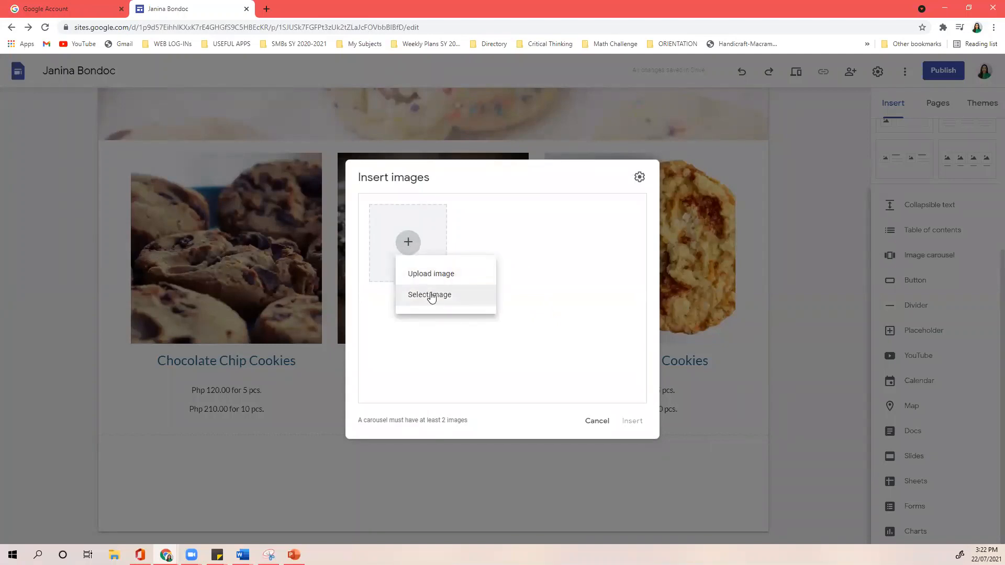
{"action": "left_click", "coordinate": [731, 300]}
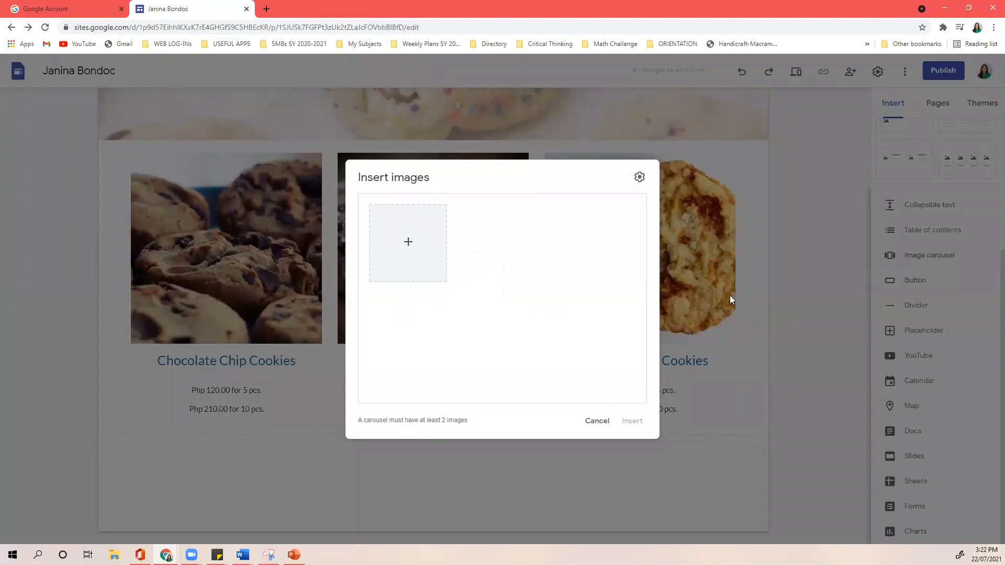
{"action": "left_click", "coordinate": [596, 421]}
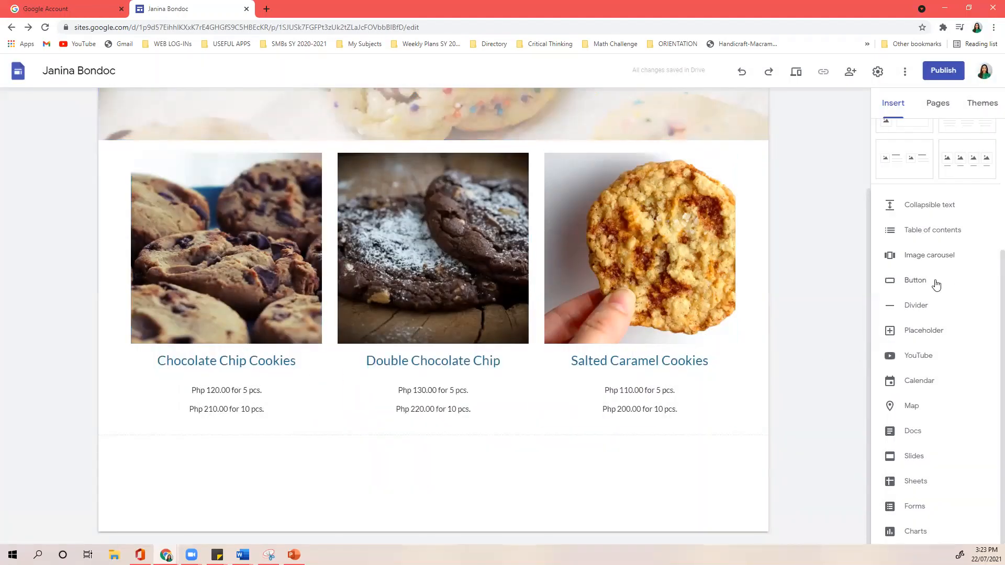
{"action": "left_click", "coordinate": [899, 283]}
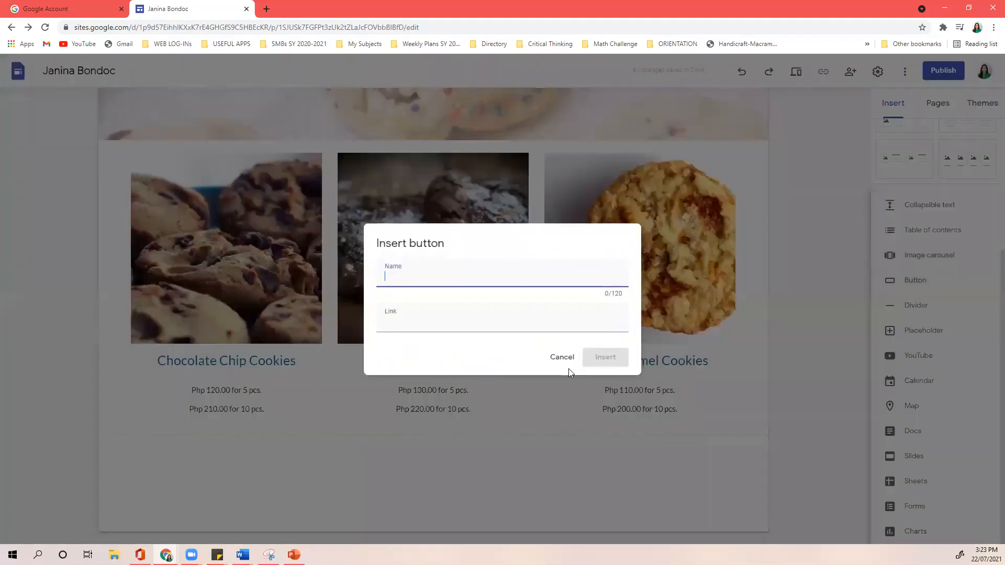
{"action": "left_click", "coordinate": [556, 358]}
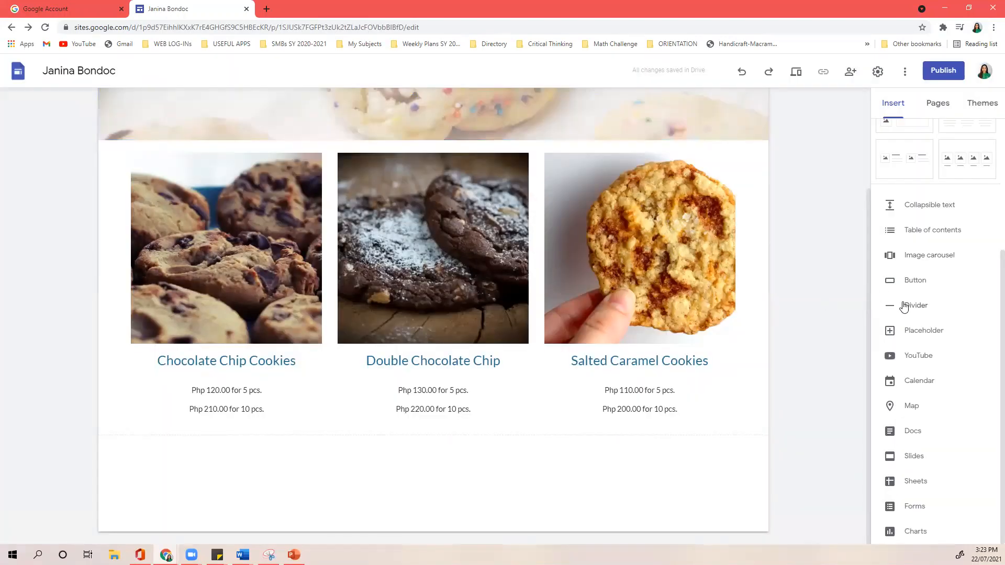
{"action": "left_click", "coordinate": [904, 307]}
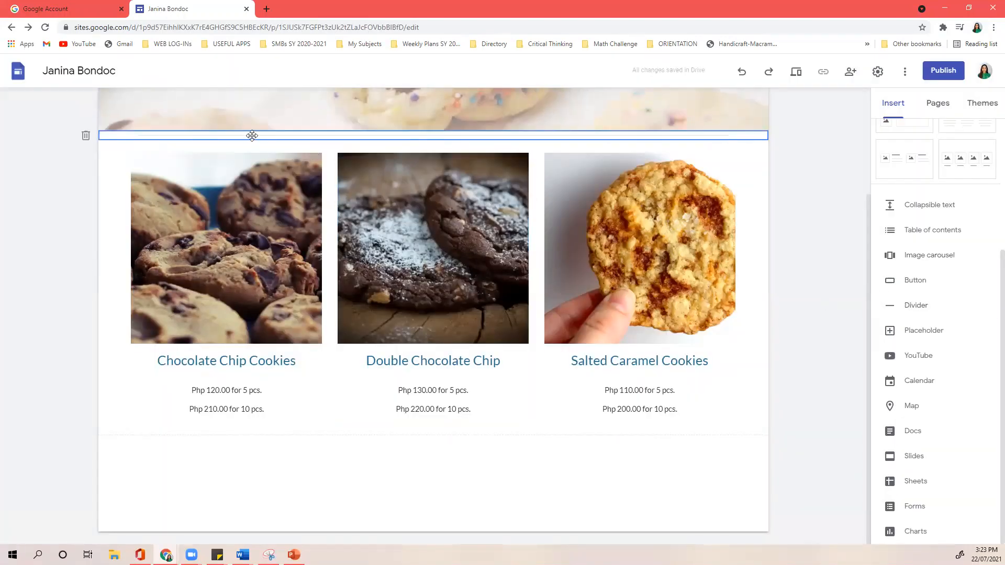
{"action": "left_click", "coordinate": [324, 486]}
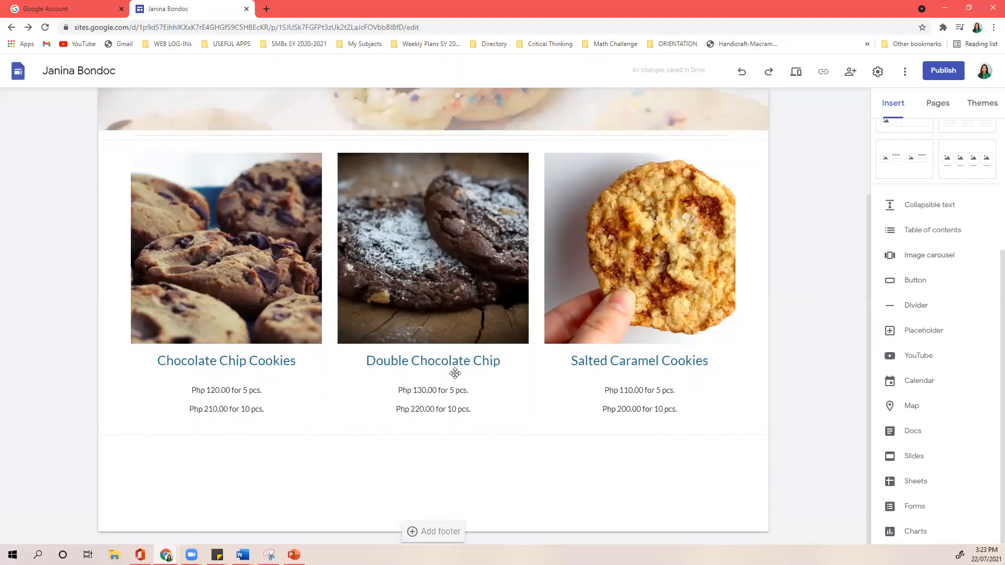
{"action": "left_click", "coordinate": [498, 135]}
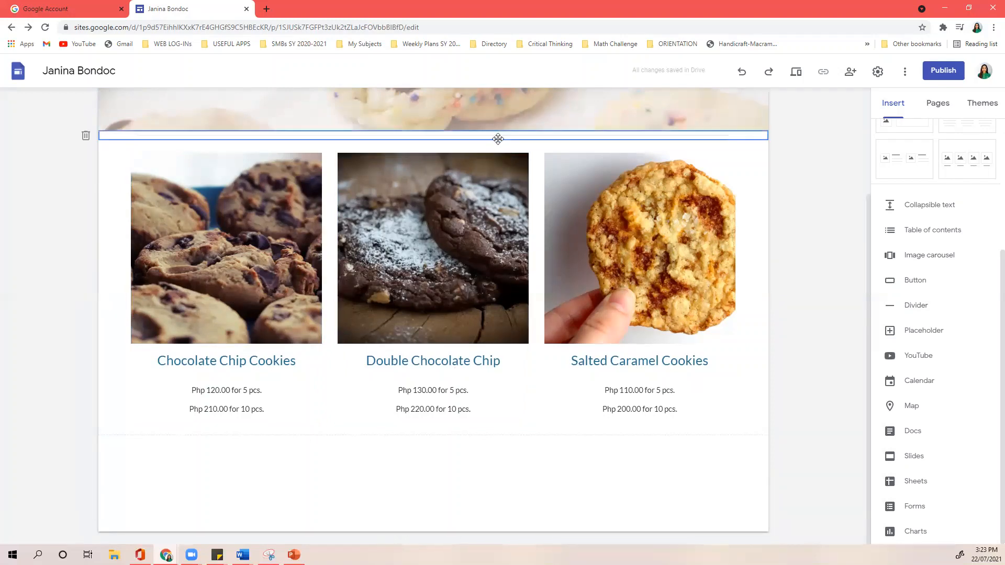
{"action": "left_click", "coordinate": [808, 178]}
{"action": "scroll", "coordinate": [814, 171], "scroll_direction": "up", "scroll_amount": 3}
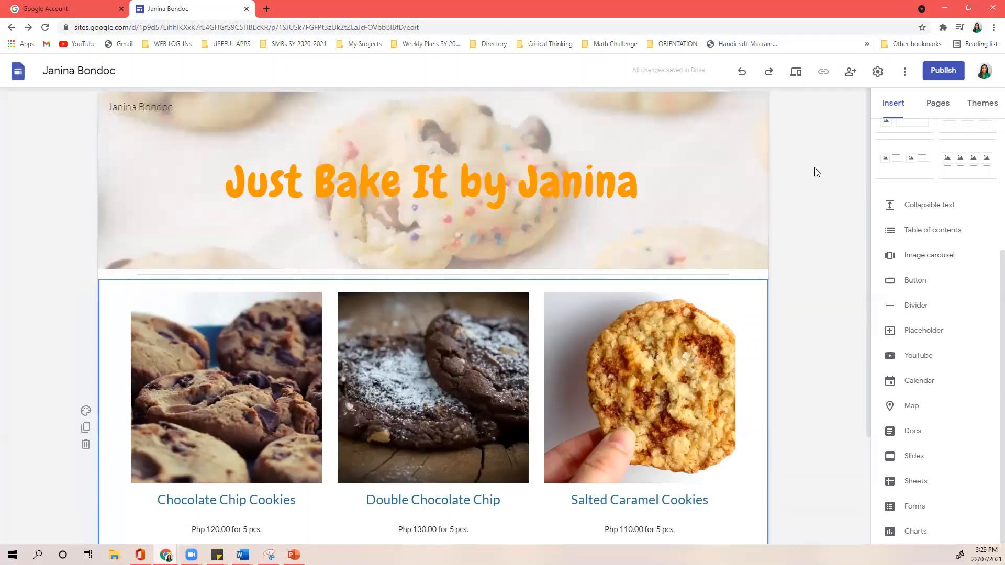
{"action": "scroll", "coordinate": [776, 277], "scroll_direction": "down", "scroll_amount": 3}
{"action": "scroll", "coordinate": [765, 272], "scroll_direction": "up", "scroll_amount": 3}
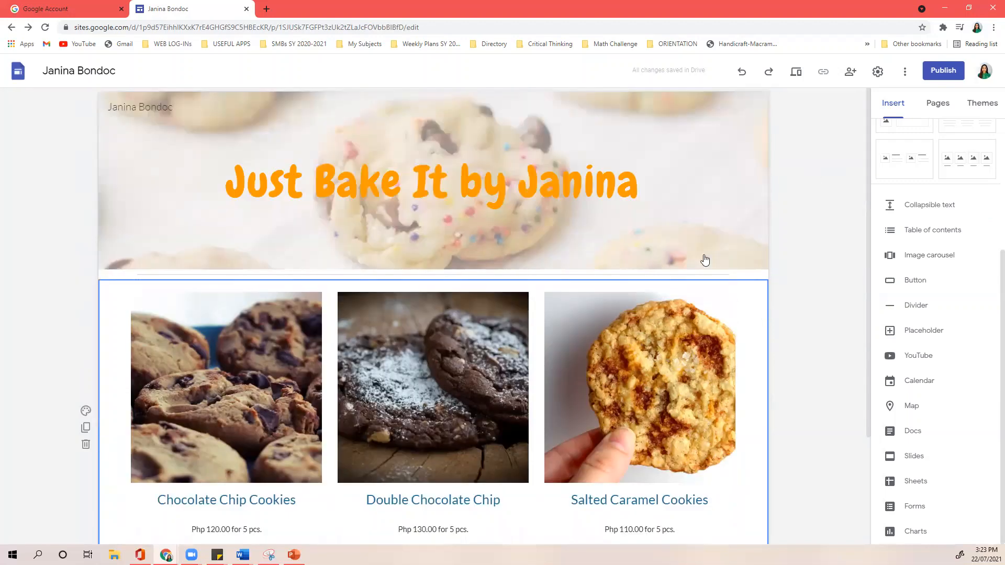
{"action": "mouse_move", "coordinate": [139, 278]}
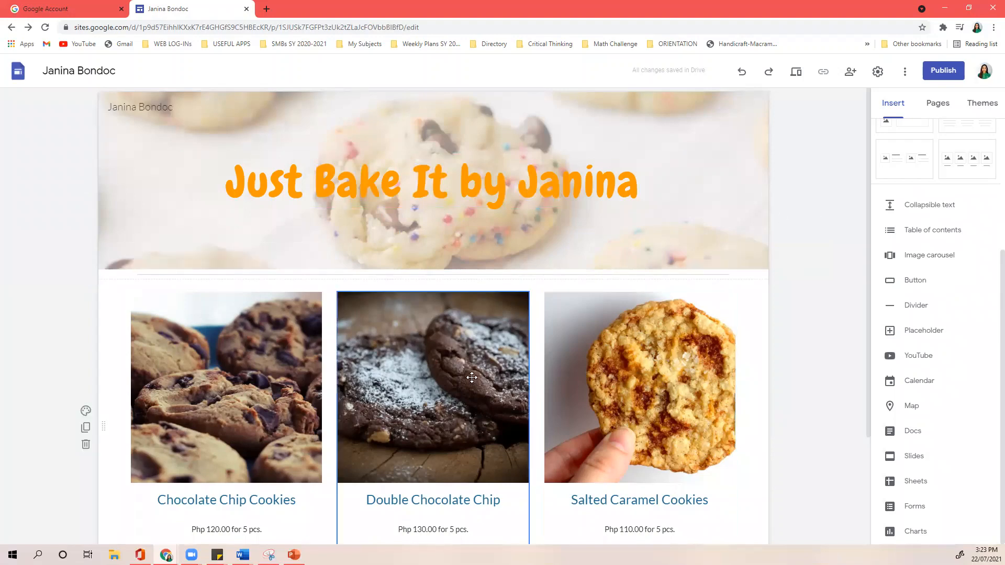
{"action": "scroll", "coordinate": [843, 276], "scroll_direction": "down", "scroll_amount": 3}
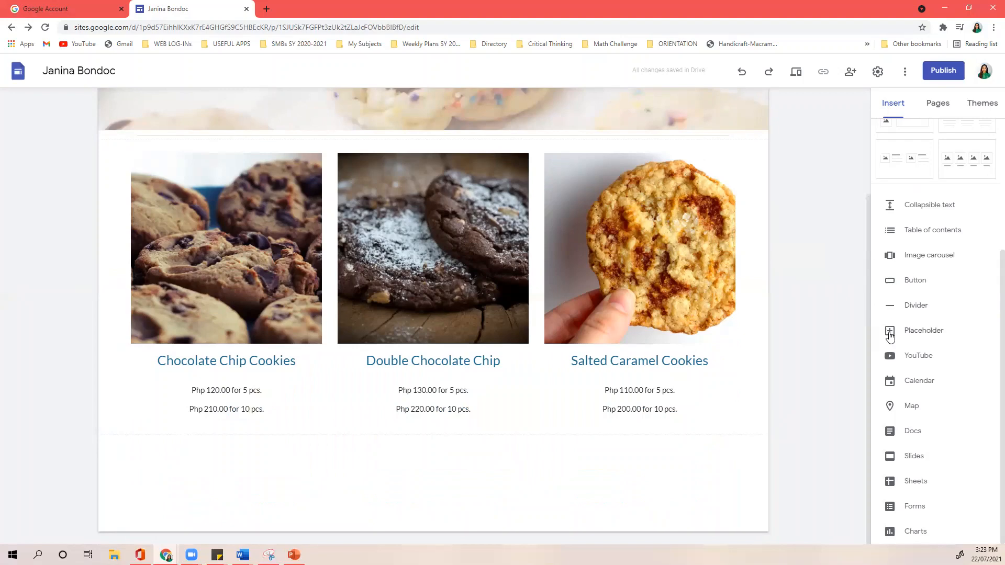
{"action": "left_click", "coordinate": [889, 333]}
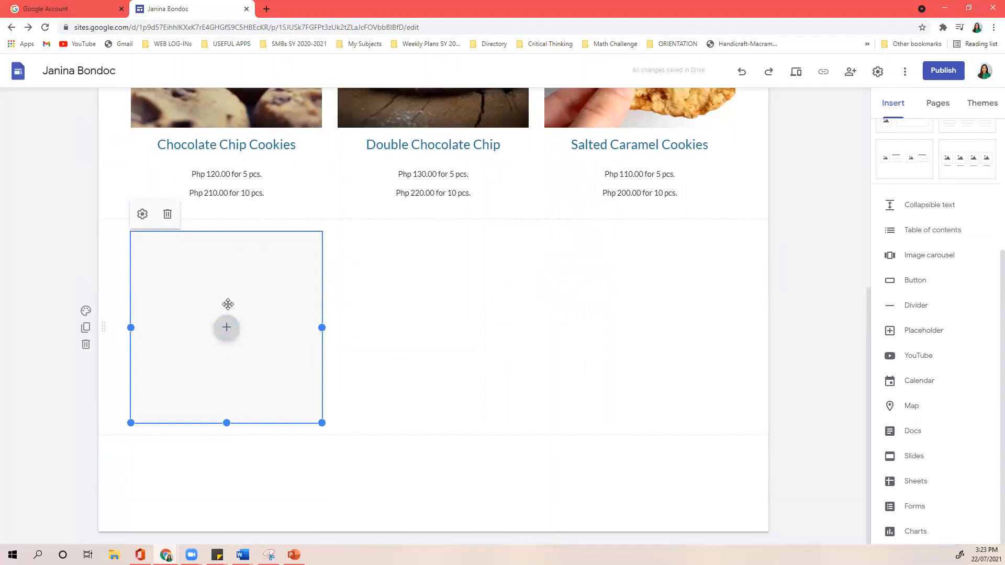
{"action": "left_click", "coordinate": [228, 330]}
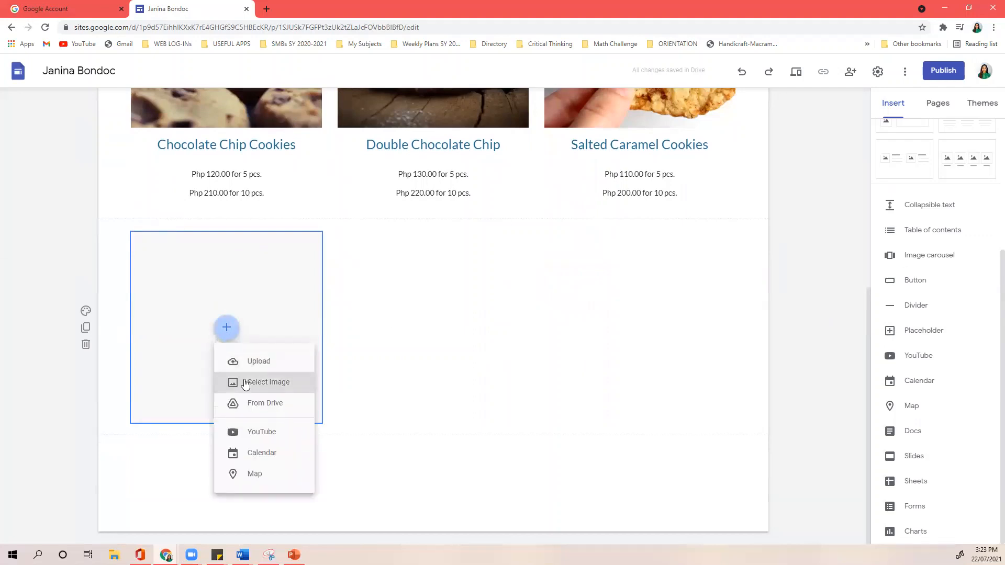
{"action": "left_click", "coordinate": [568, 361]}
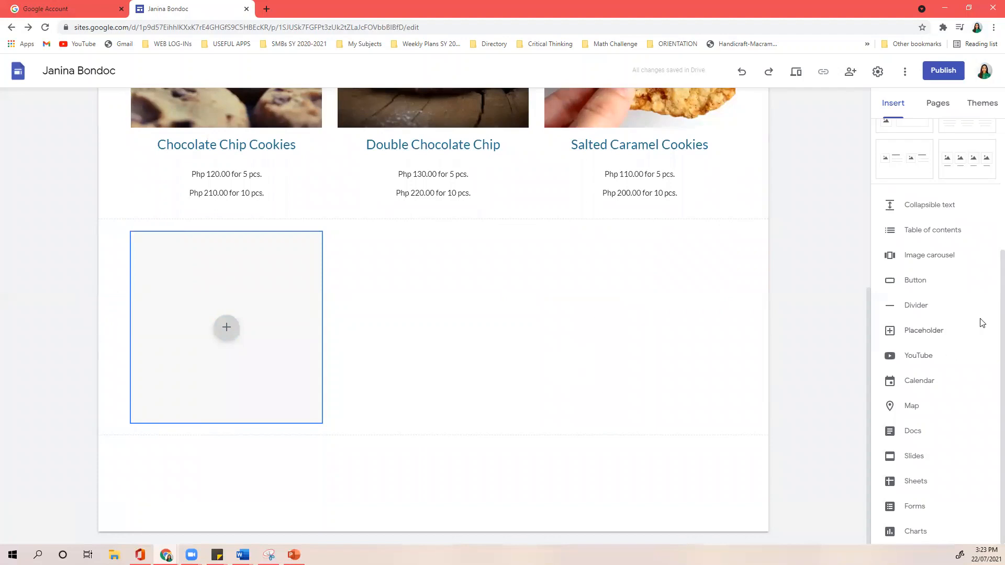
{"action": "scroll", "coordinate": [949, 293], "scroll_direction": "up", "scroll_amount": 4}
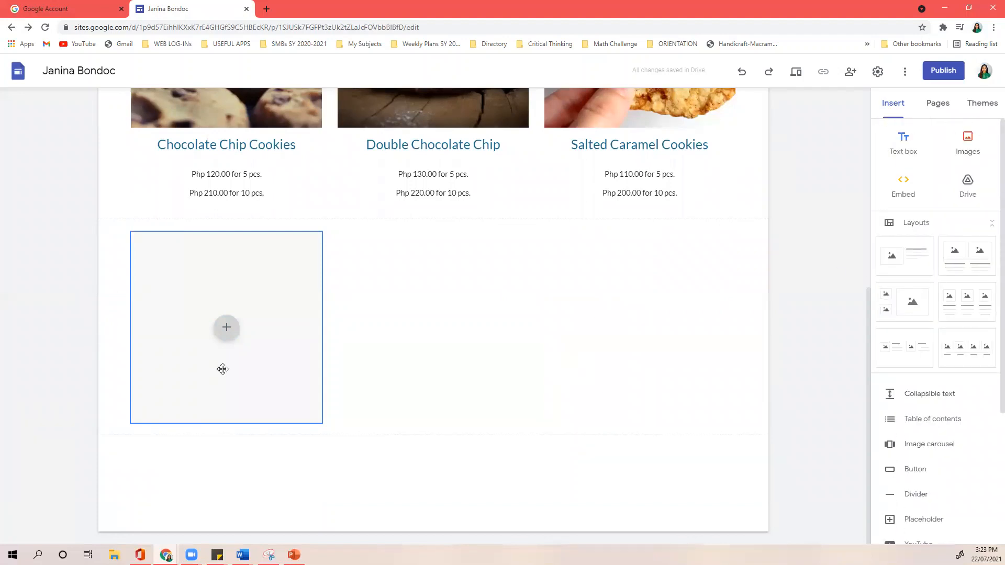
{"action": "left_click", "coordinate": [85, 343]}
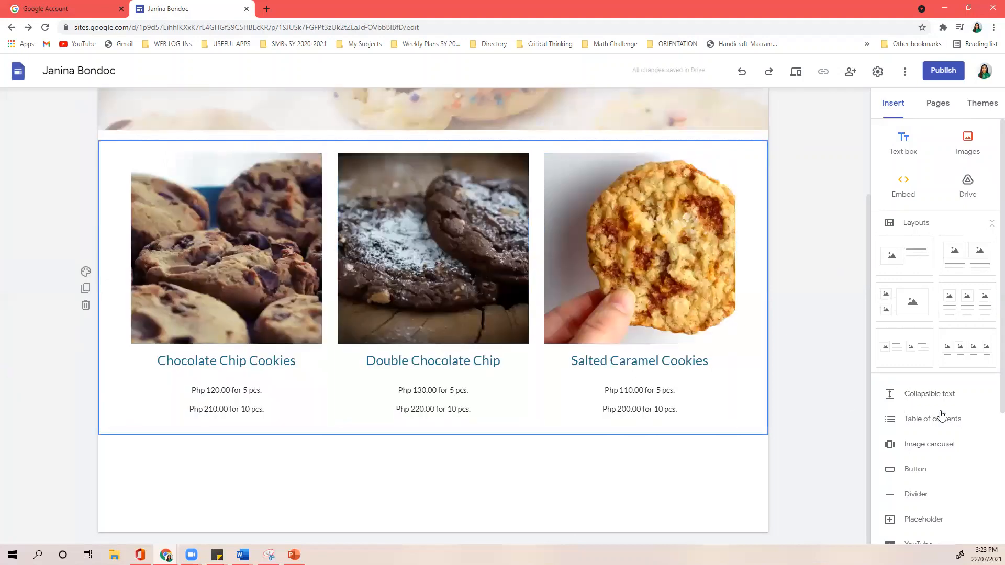
{"action": "scroll", "coordinate": [941, 416], "scroll_direction": "down", "scroll_amount": 3}
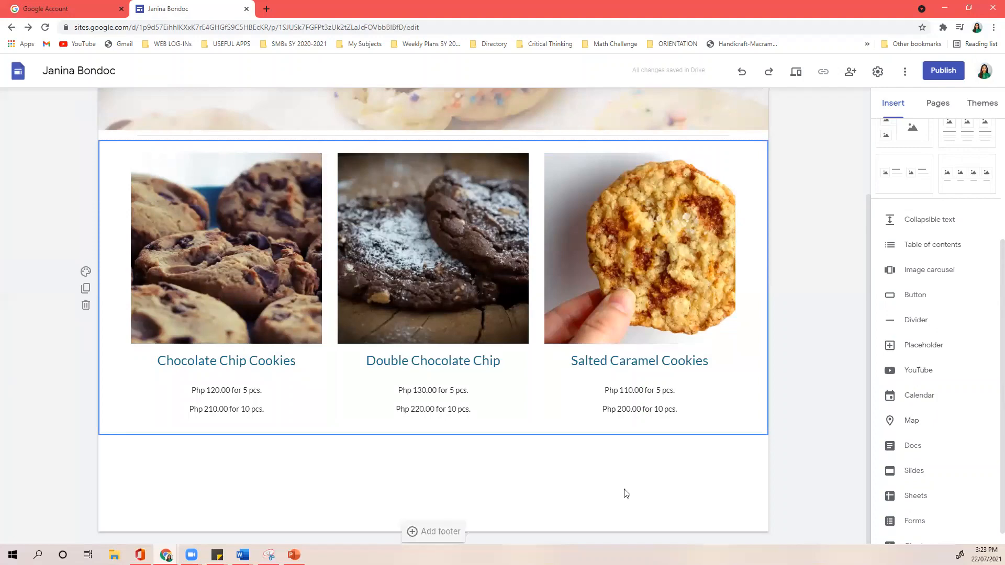
{"action": "left_click", "coordinate": [916, 374]}
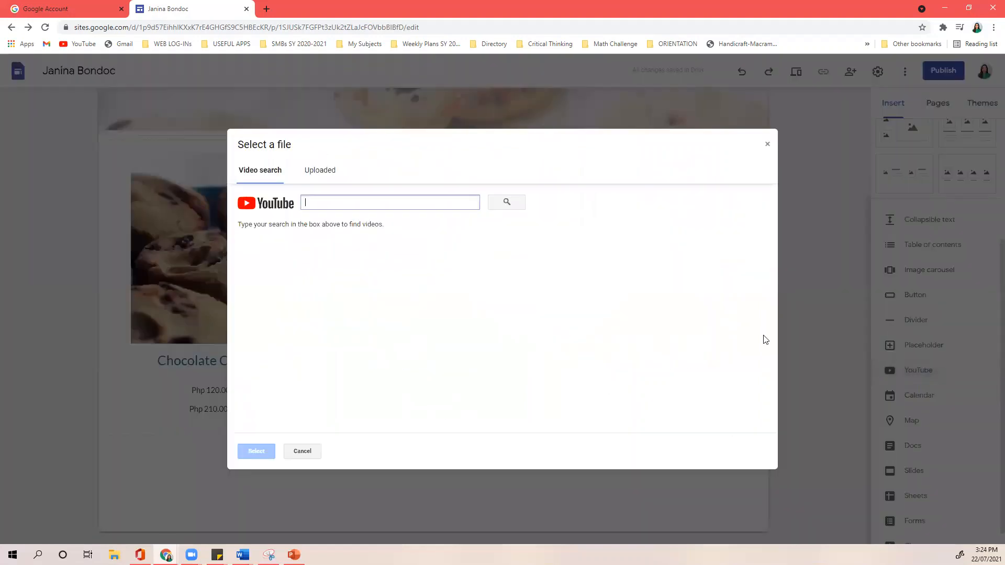
{"action": "left_click", "coordinate": [767, 142]}
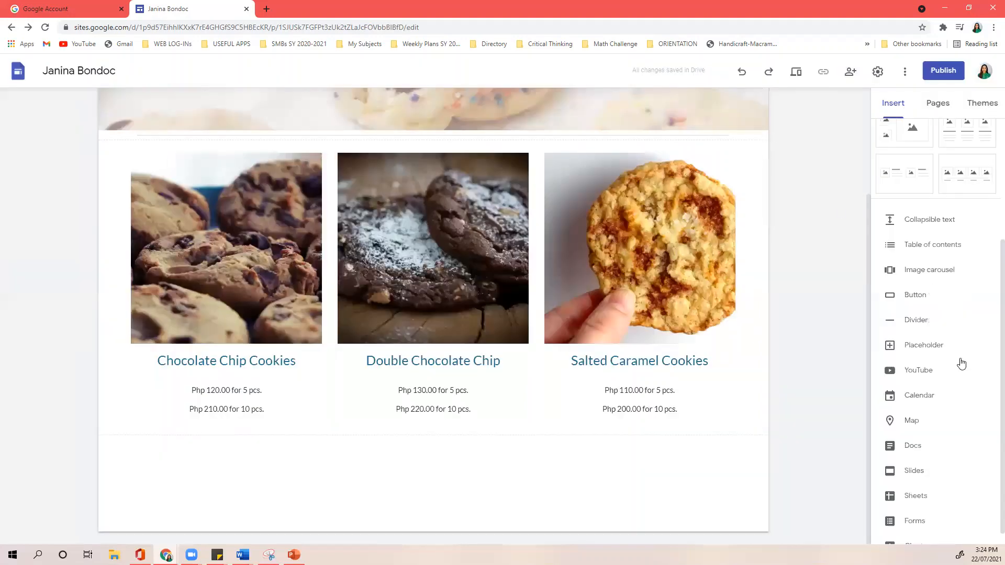
{"action": "left_click", "coordinate": [912, 405]}
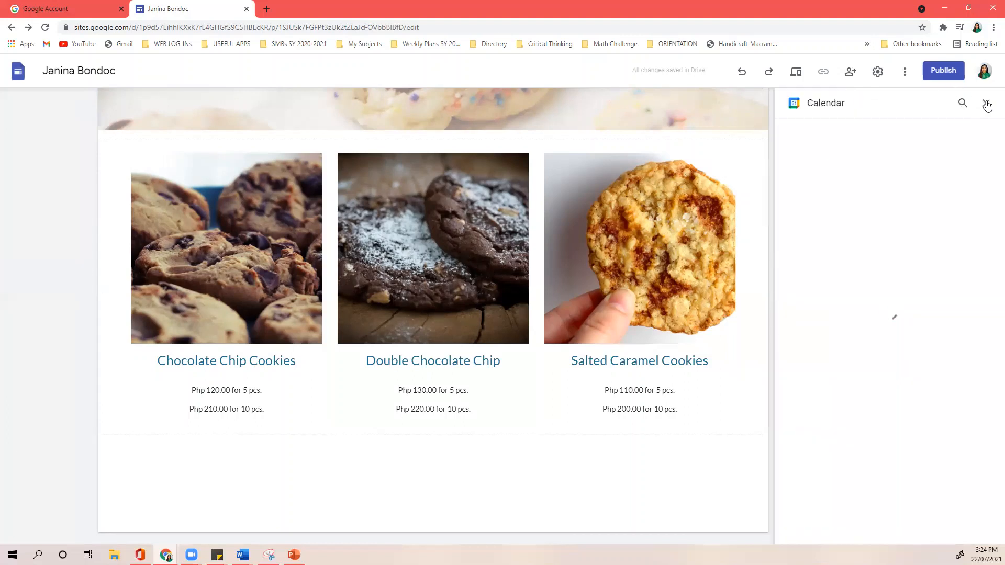
{"action": "left_click", "coordinate": [987, 105]}
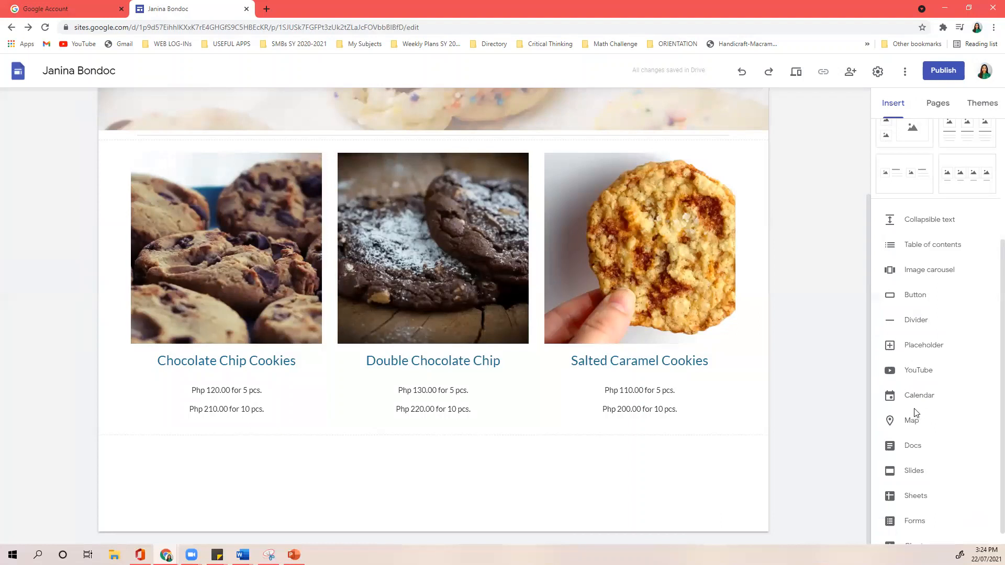
{"action": "scroll", "coordinate": [917, 427], "scroll_direction": "down", "scroll_amount": 1}
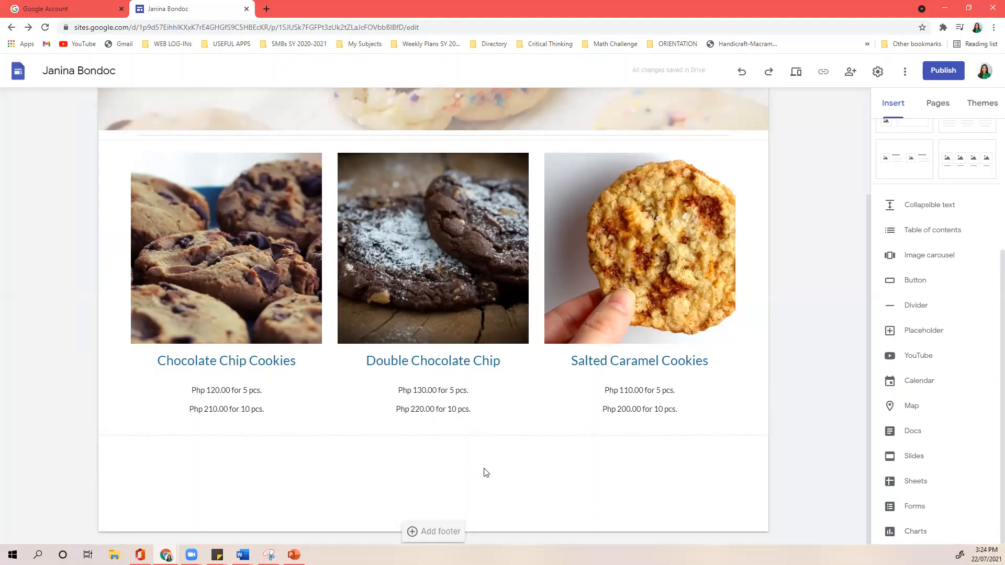
{"action": "scroll", "coordinate": [915, 209], "scroll_direction": "up", "scroll_amount": 4}
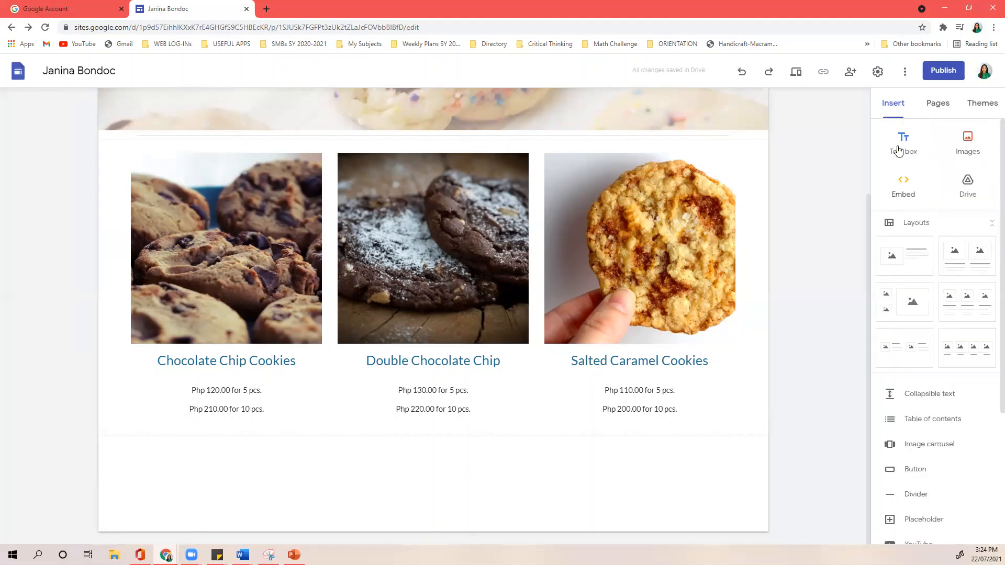
- Show the Pages list and select Home, the site's only page
{"action": "left_click", "coordinate": [936, 105]}
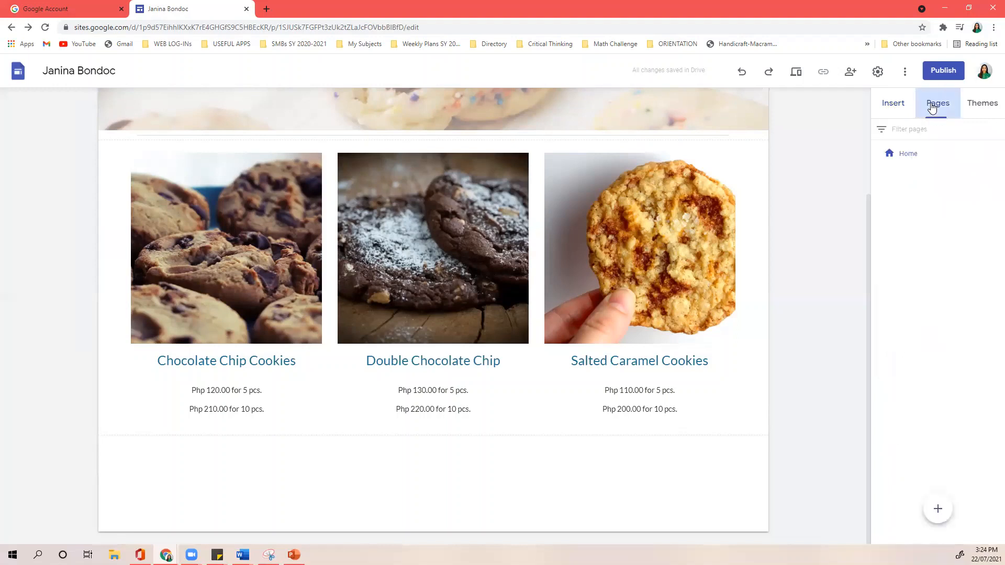
{"action": "left_click", "coordinate": [912, 157]}
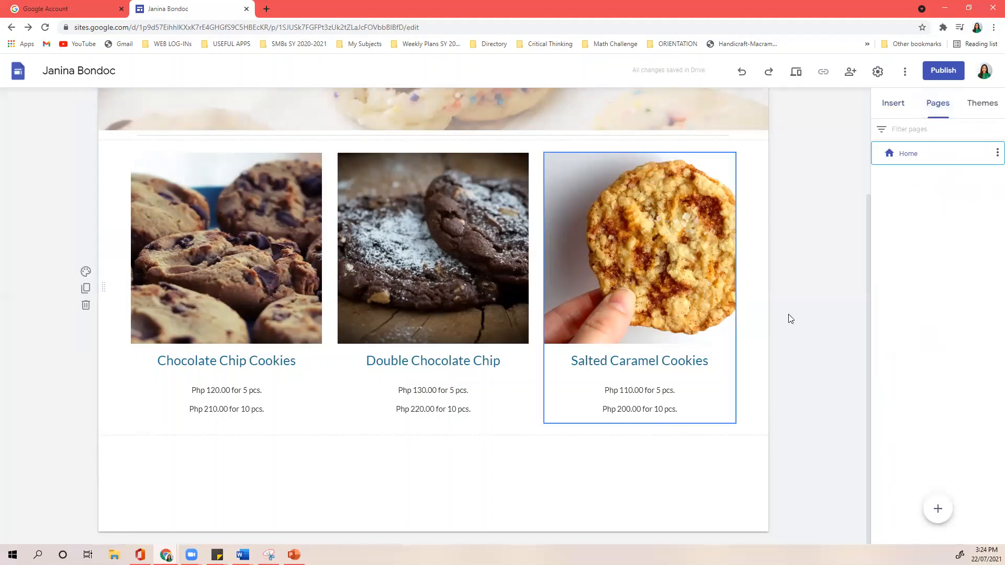
{"action": "mouse_move", "coordinate": [935, 509]}
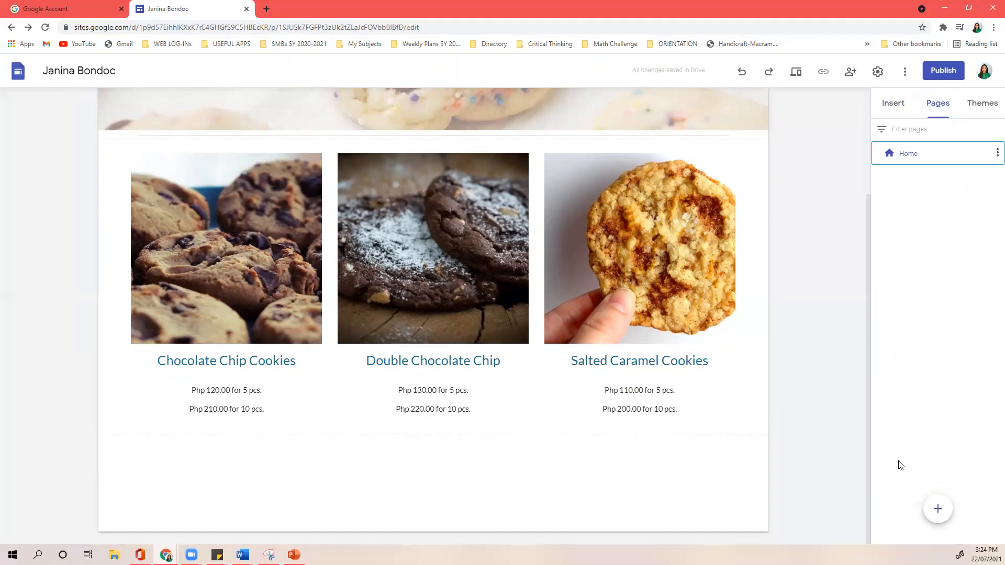
{"action": "left_click", "coordinate": [976, 301]}
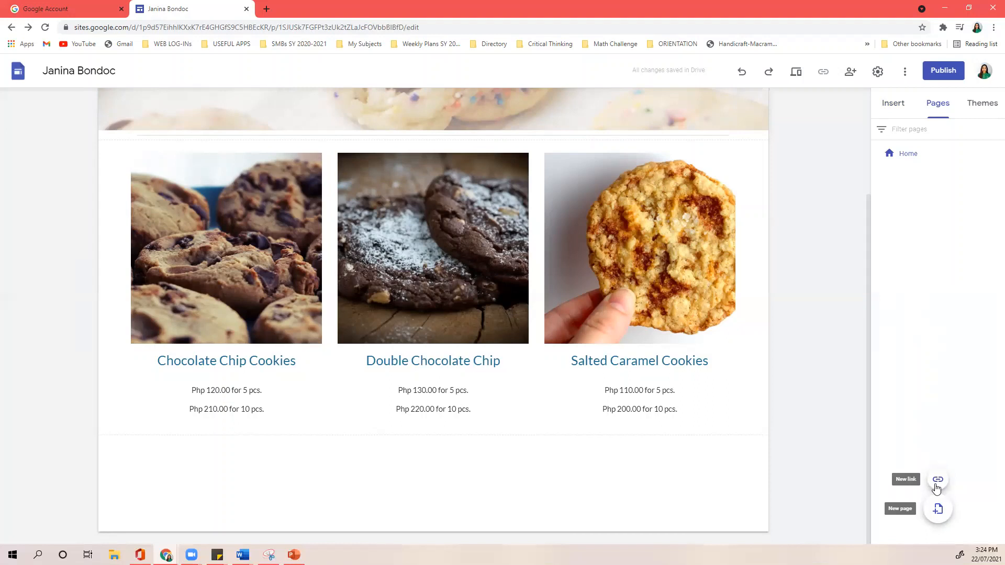
- Create a new page named Cakes and switch between it and Home
{"action": "left_click", "coordinate": [937, 509]}
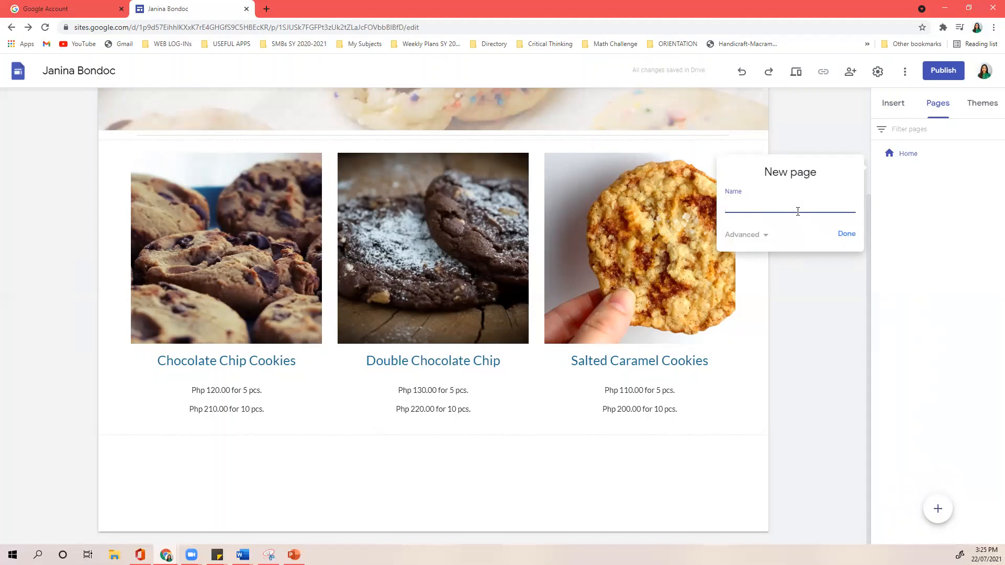
{"action": "type", "text": "kes"}
{"action": "left_click", "coordinate": [839, 236]}
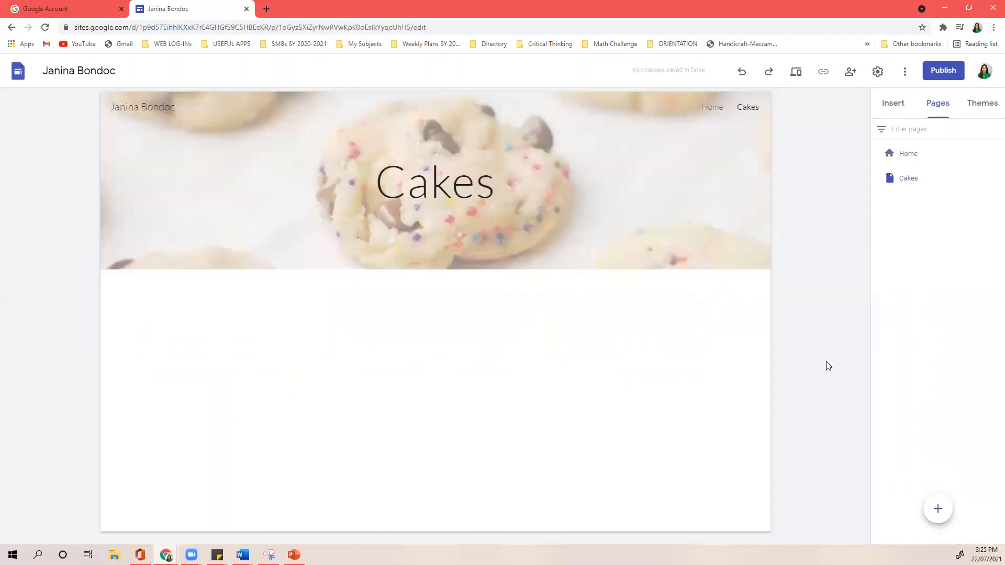
{"action": "left_click", "coordinate": [713, 109]}
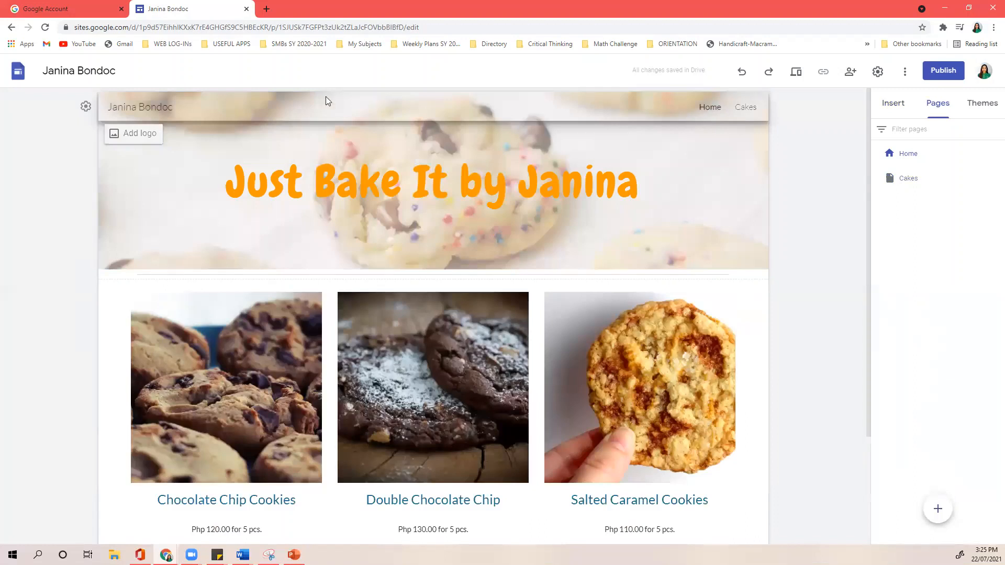
{"action": "left_click", "coordinate": [747, 108]}
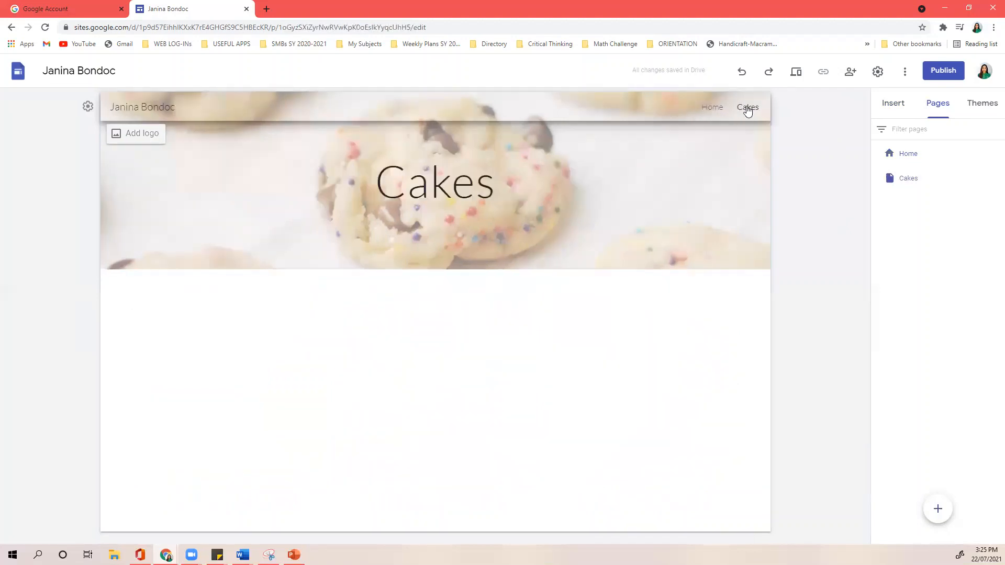
{"action": "left_click", "coordinate": [715, 108]}
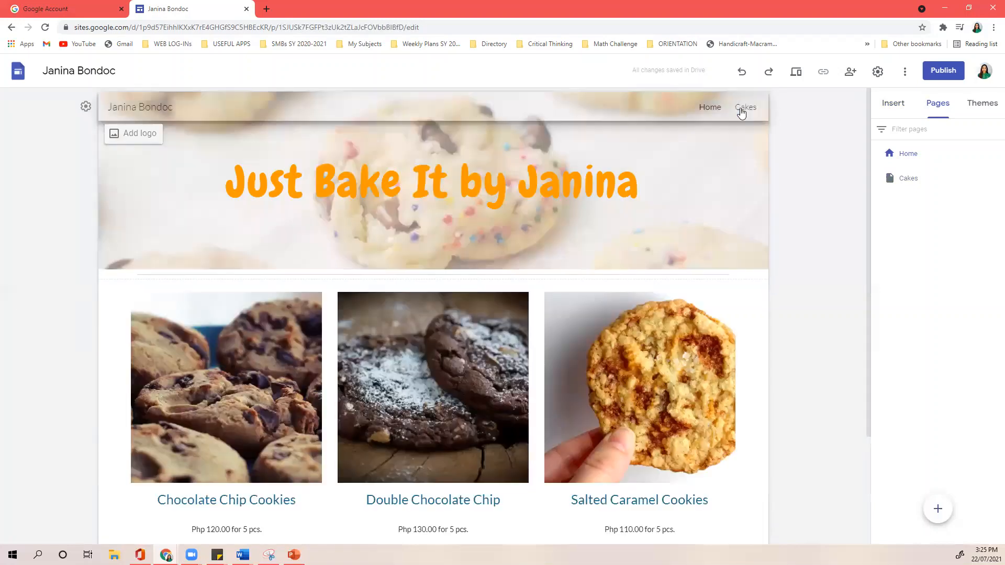
{"action": "left_click", "coordinate": [757, 110]}
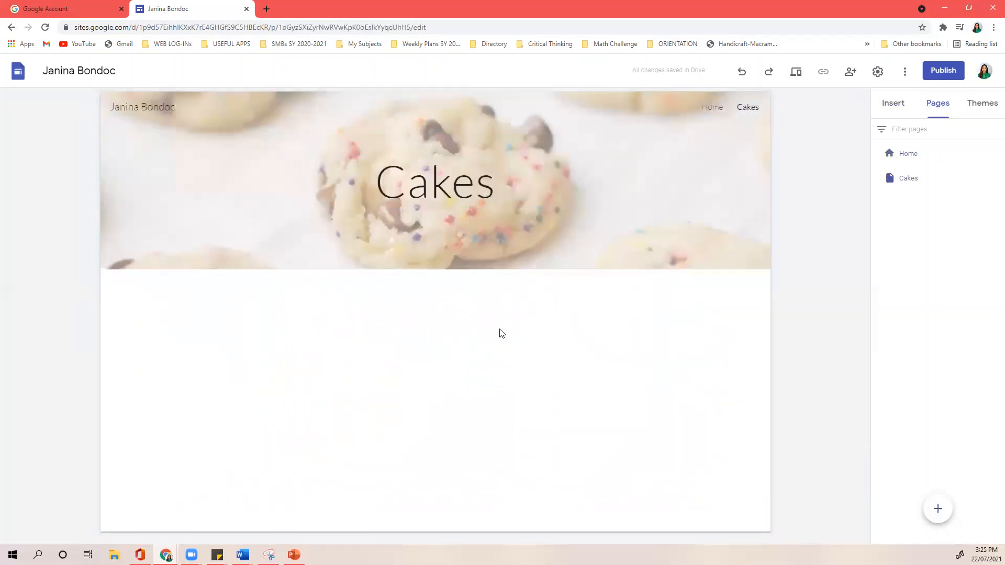
- Add an empty four-column image and text row to the Cakes page, then return to Home
{"action": "left_click", "coordinate": [902, 106]}
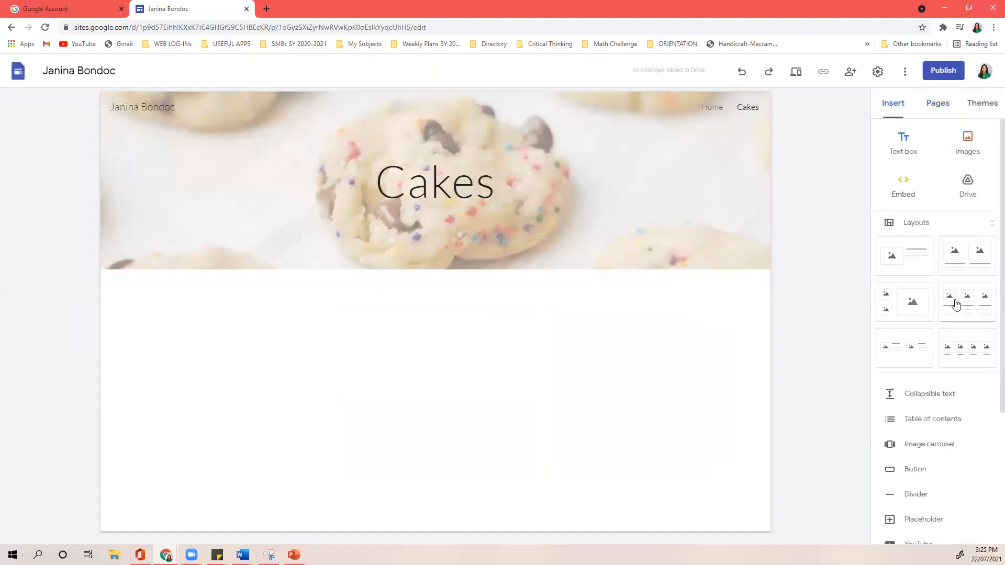
{"action": "left_click", "coordinate": [968, 349]}
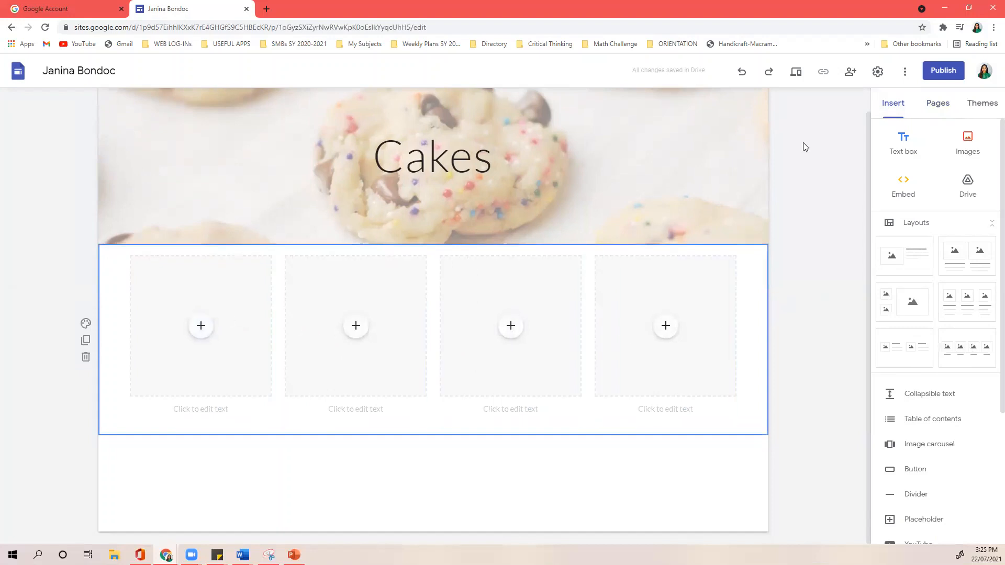
{"action": "scroll", "coordinate": [824, 166], "scroll_direction": "up", "scroll_amount": 1}
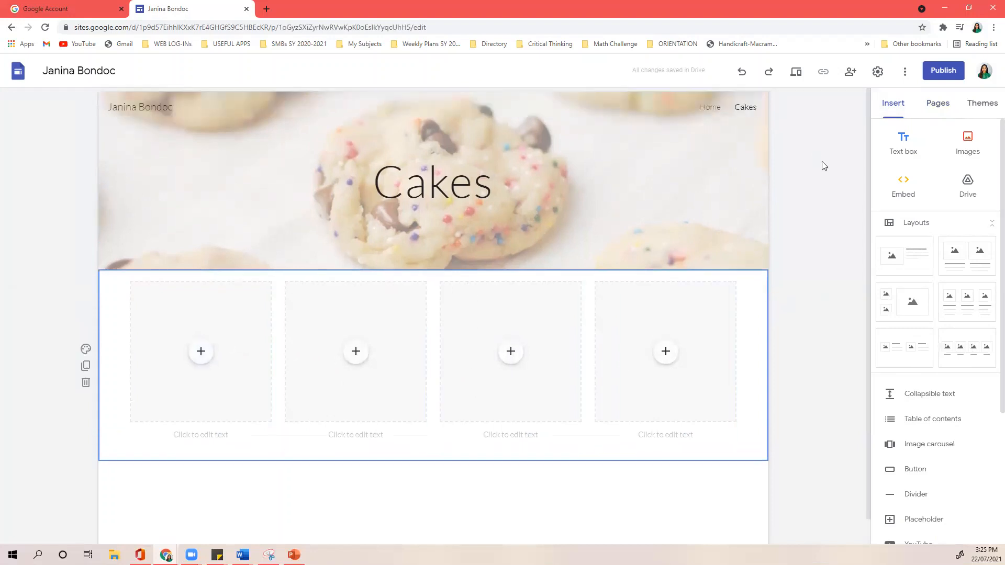
{"action": "left_click", "coordinate": [712, 107]}
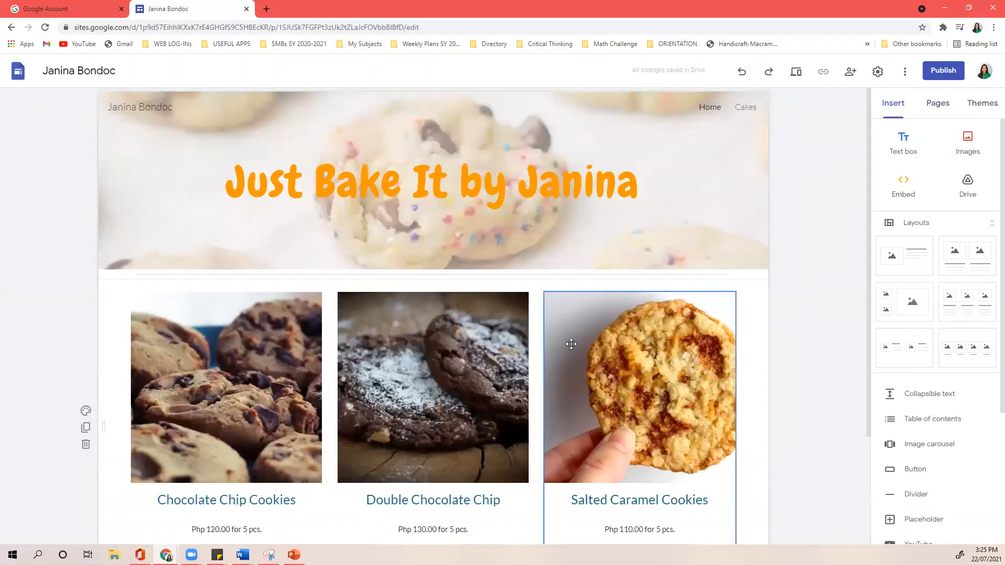
{"action": "left_click", "coordinate": [938, 102]}
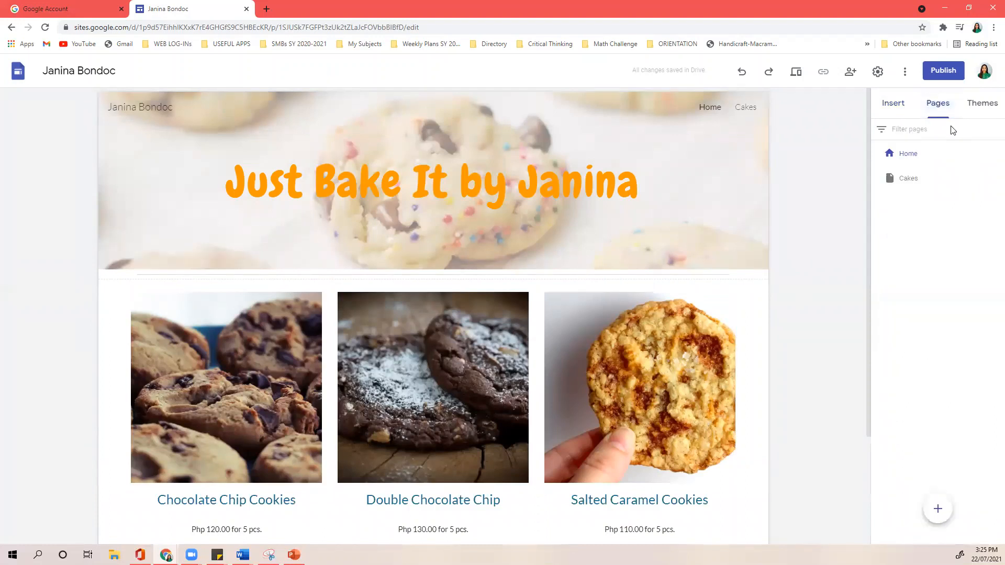
- Delete the Cakes page so only Home remains, and bring up the themes list
{"action": "left_click", "coordinate": [996, 178]}
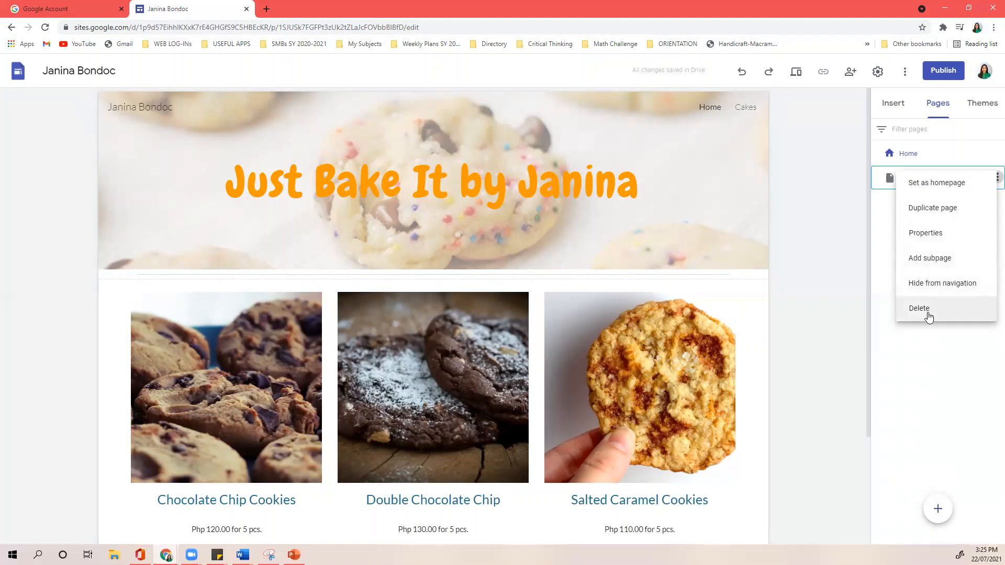
{"action": "left_click", "coordinate": [913, 308]}
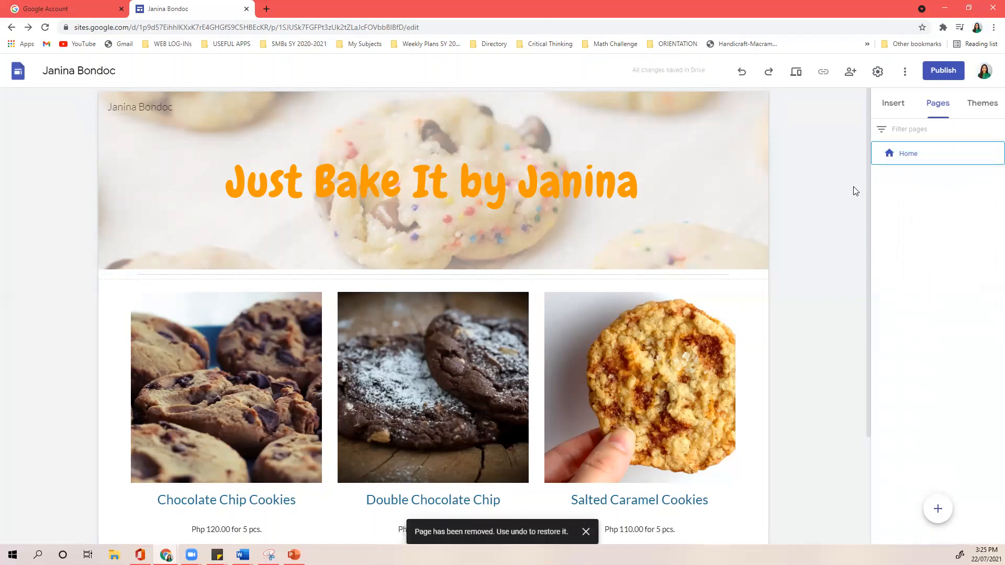
{"action": "left_click", "coordinate": [982, 104]}
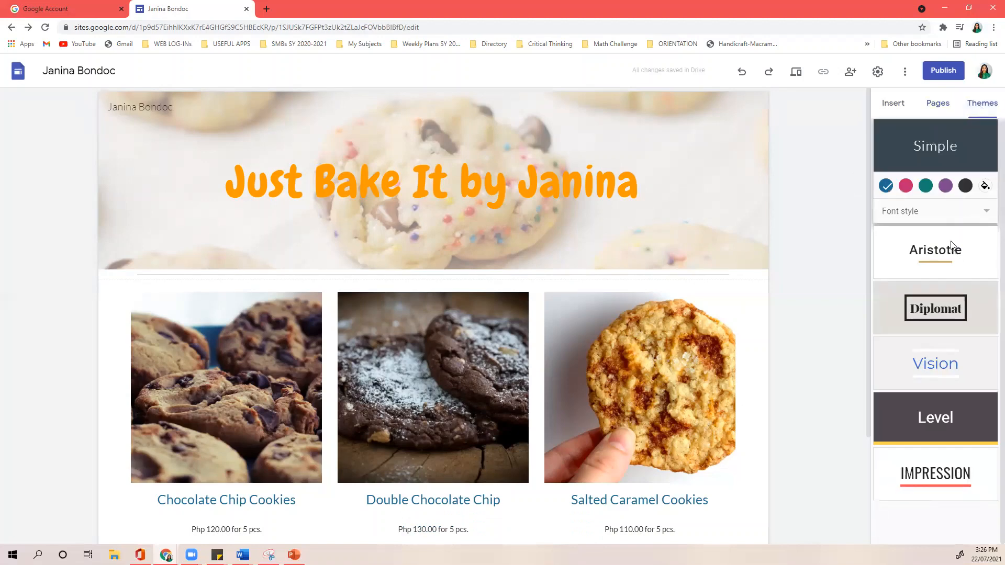
- Try the Vision and Aristotle themes, reverting each back to Simple
{"action": "left_click", "coordinate": [983, 214]}
{"action": "left_click", "coordinate": [984, 218]}
{"action": "left_click", "coordinate": [934, 376]}
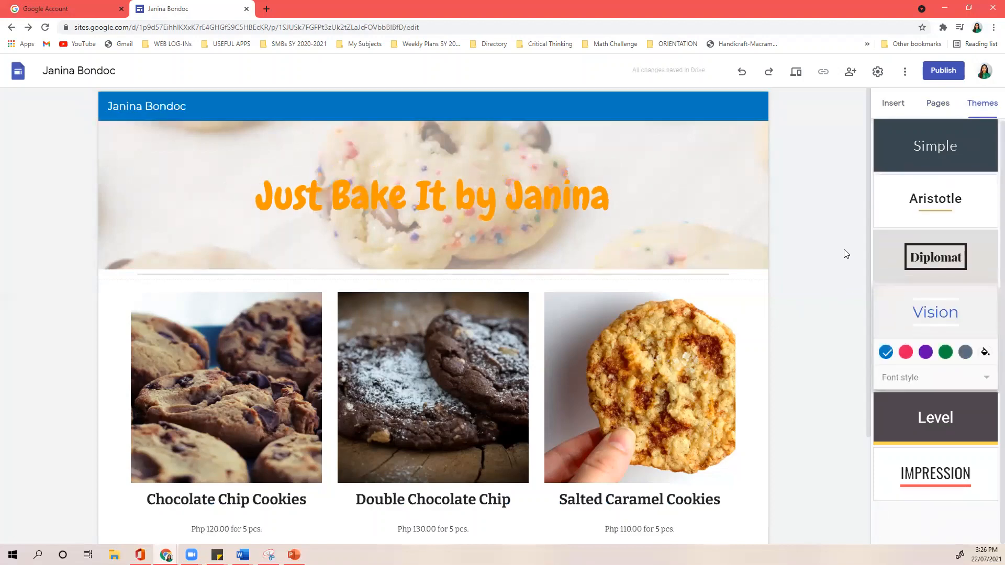
{"action": "left_click", "coordinate": [741, 73]}
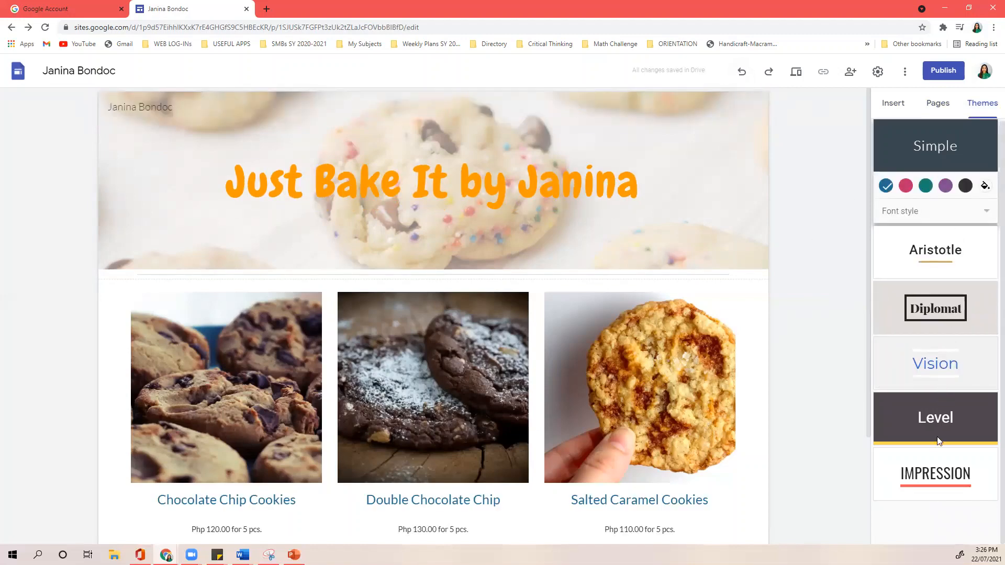
{"action": "left_click", "coordinate": [919, 252]}
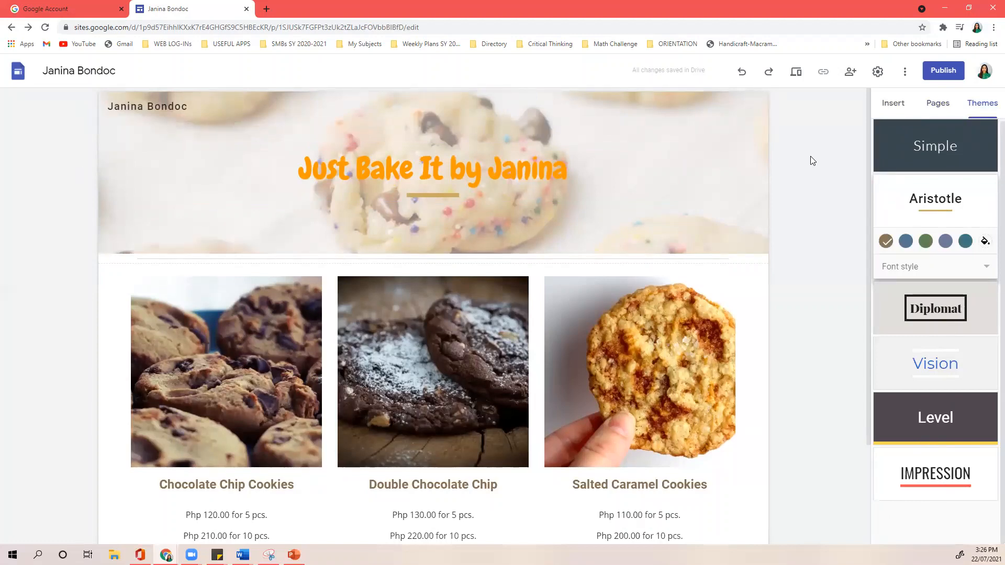
{"action": "key", "text": "ctrl+z"}
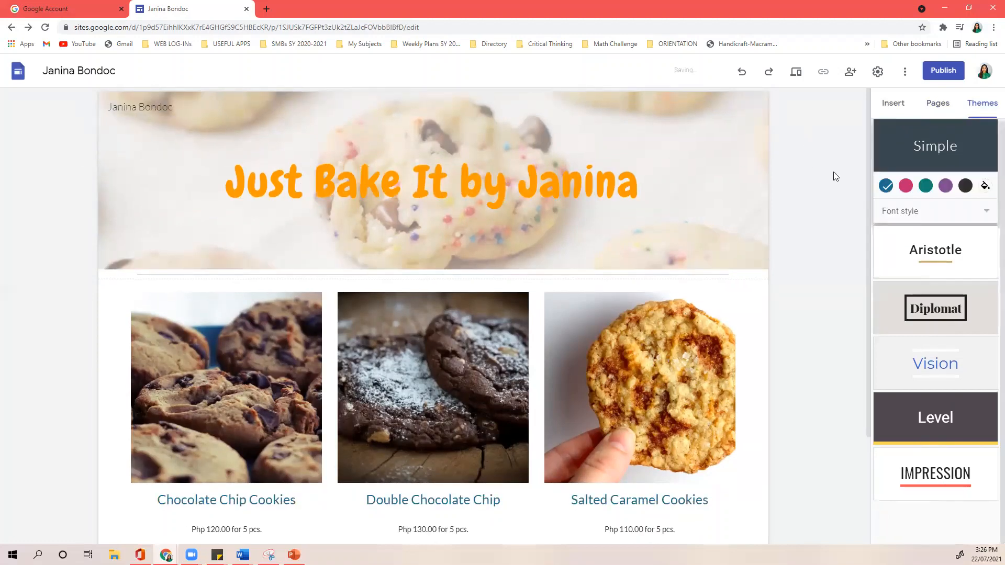
{"action": "left_click", "coordinate": [915, 366]}
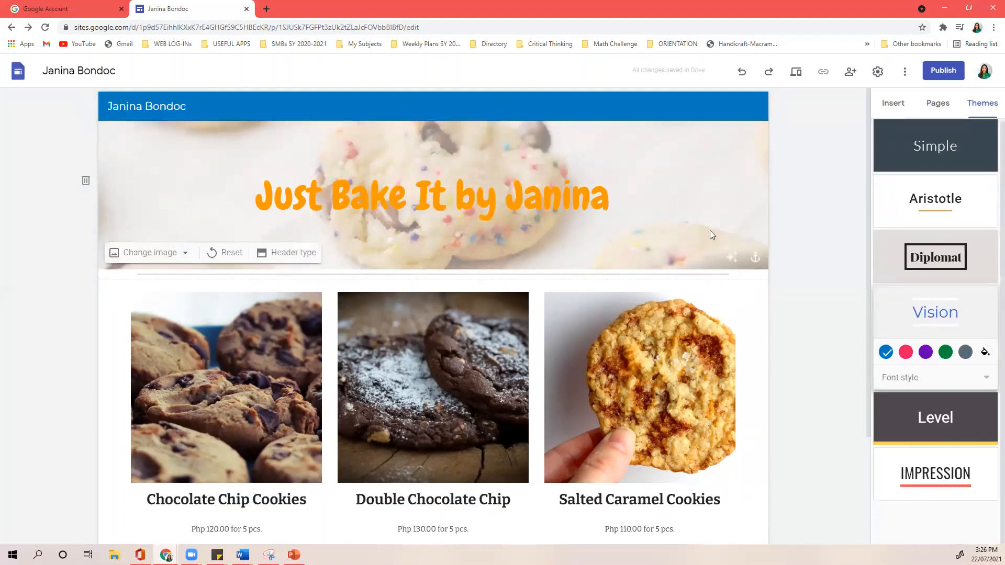
{"action": "left_click", "coordinate": [884, 146]}
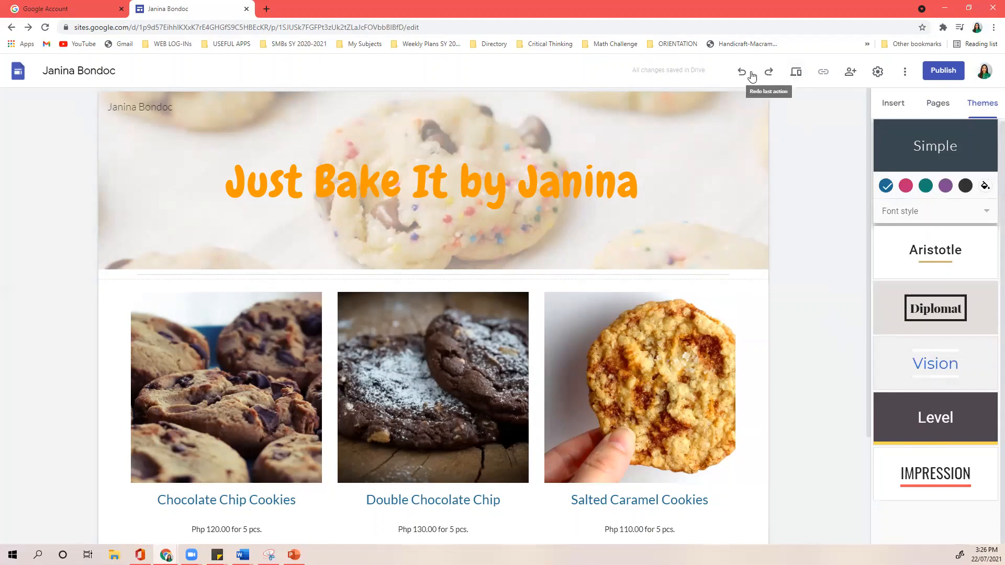
- Compare the Diplomat and Impression themes, then apply Aristotle
{"action": "left_click", "coordinate": [934, 307]}
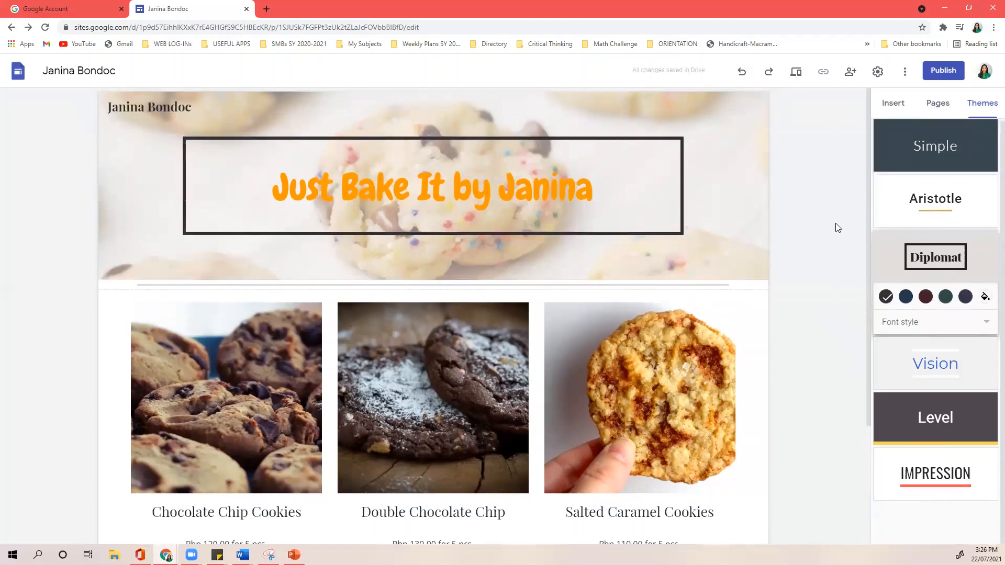
{"action": "left_click", "coordinate": [904, 471]}
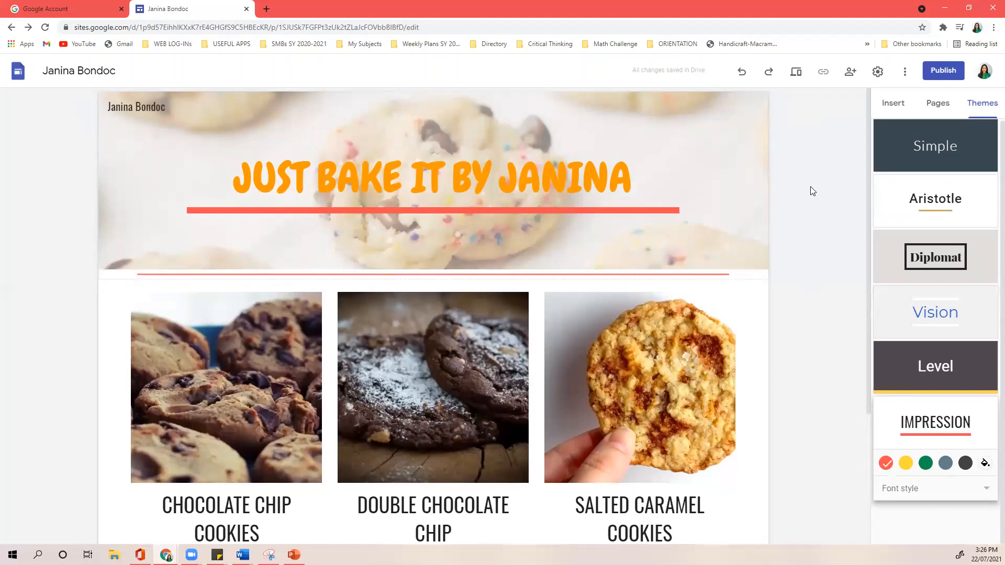
{"action": "left_click", "coordinate": [912, 195]}
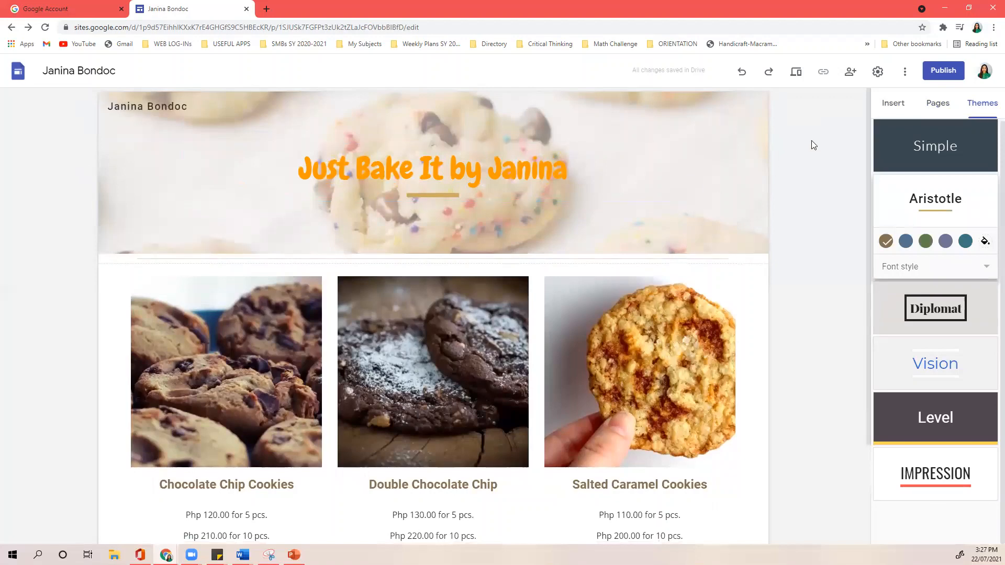
{"action": "left_click", "coordinate": [895, 105]}
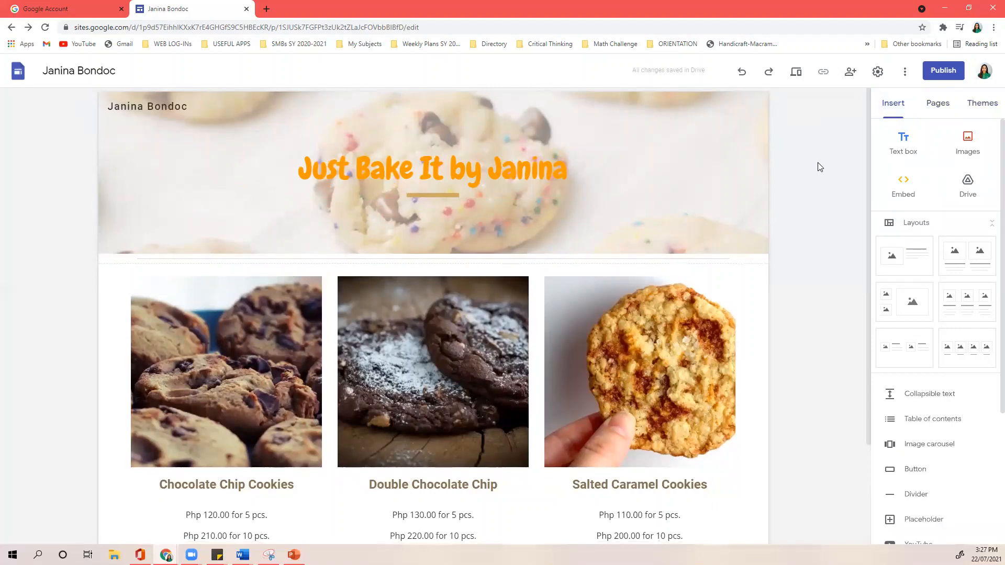
- Set the site's web address to 'justbakeit' in the publish settings, dropping the '.com' ending
{"action": "left_click", "coordinate": [936, 74]}
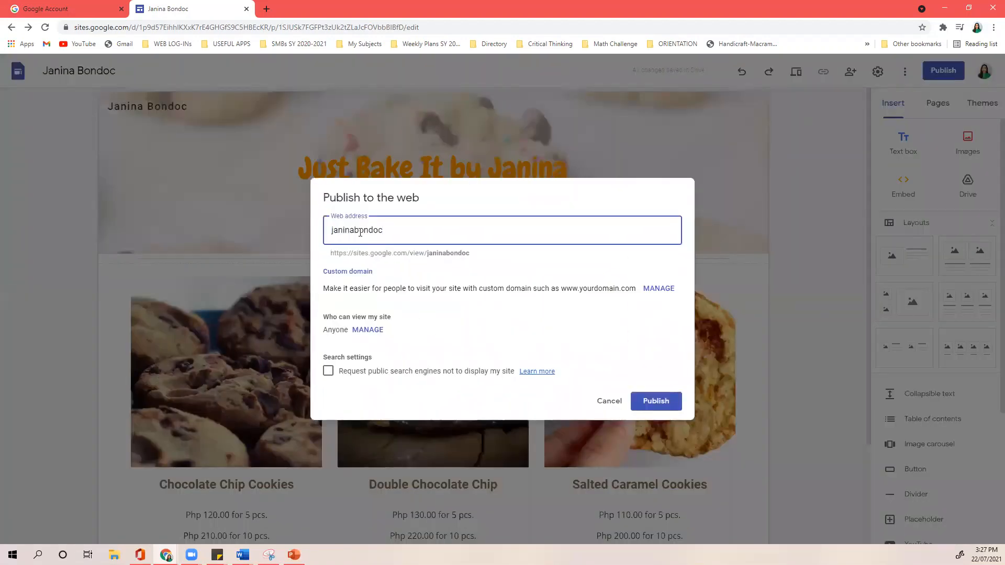
{"action": "double_click", "coordinate": [360, 233]}
{"action": "left_click", "coordinate": [415, 234]}
{"action": "type", "text": ".j"}
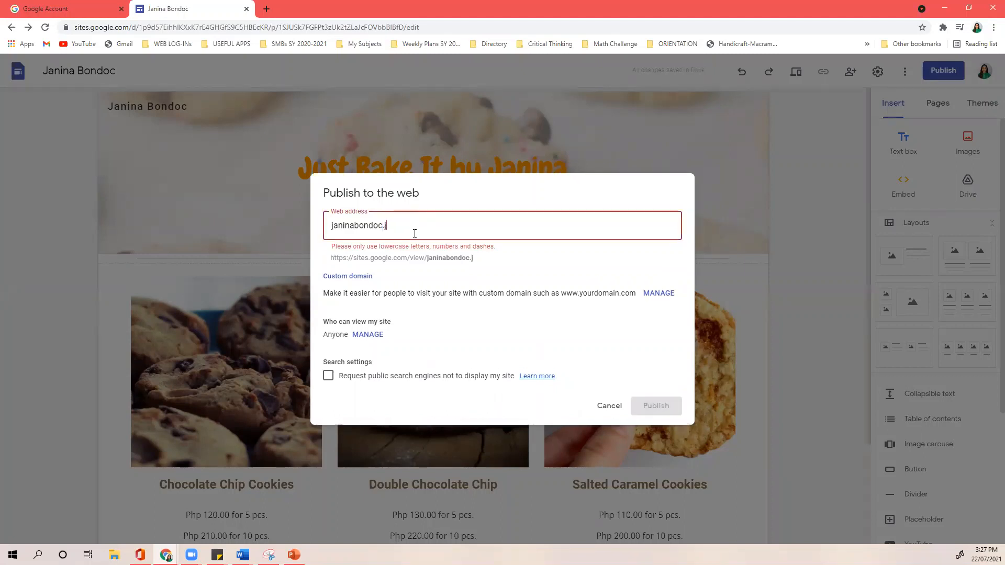
{"action": "type", "text": "ustba"}
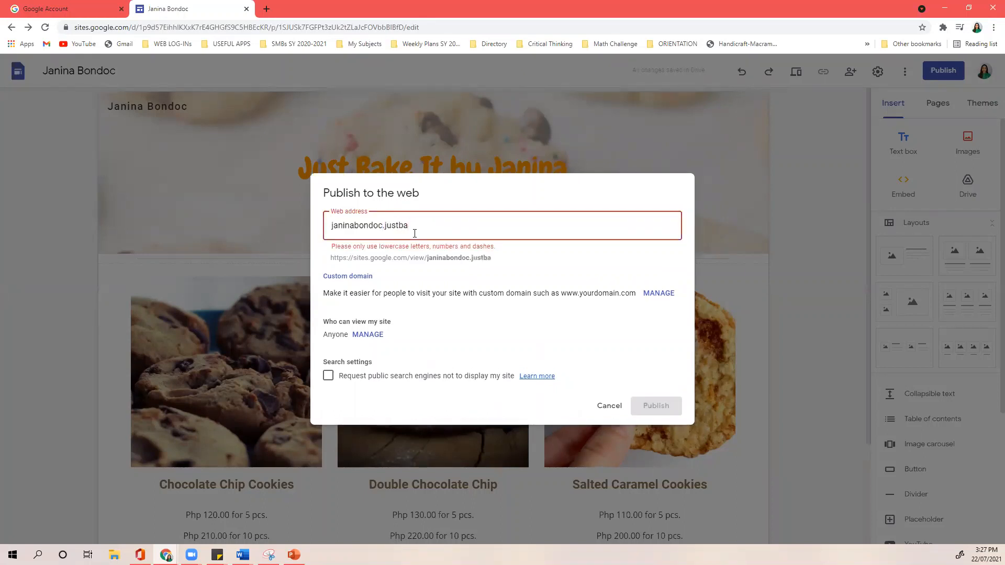
{"action": "type", "text": "keit"}
{"action": "triple_click", "coordinate": [414, 234]}
{"action": "key", "text": "BackSpace"}
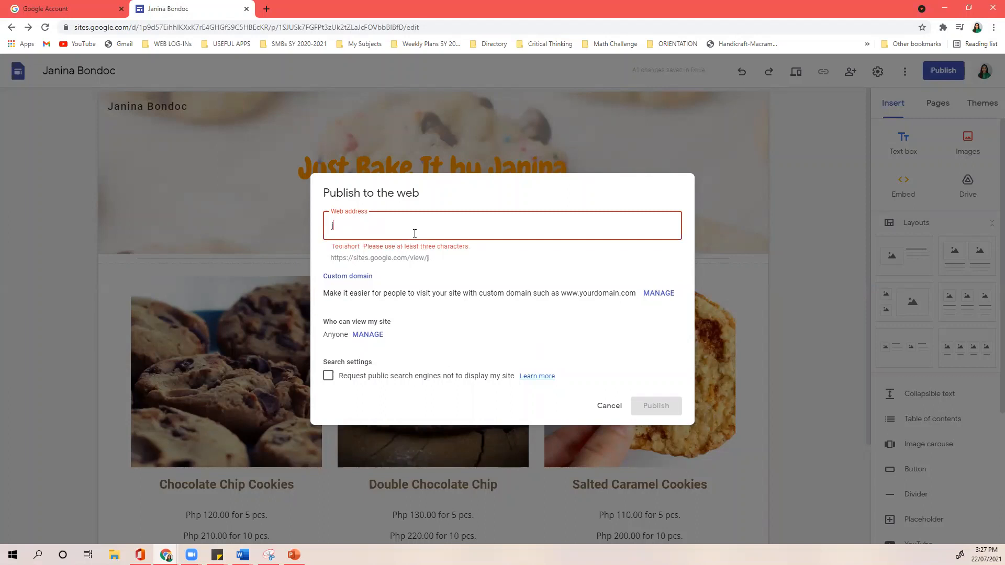
{"action": "type", "text": "justbakeit"}
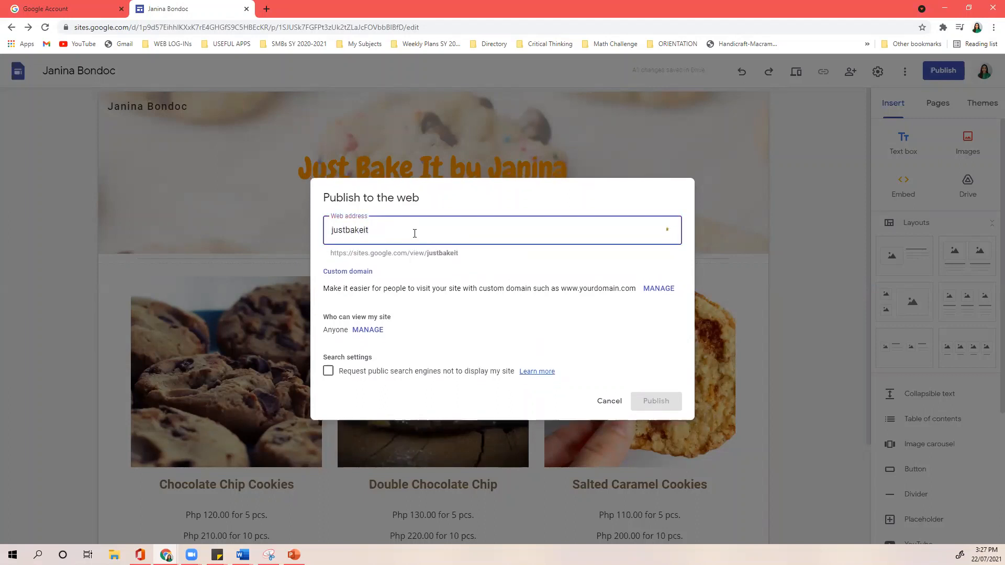
{"action": "type", "text": ".com"}
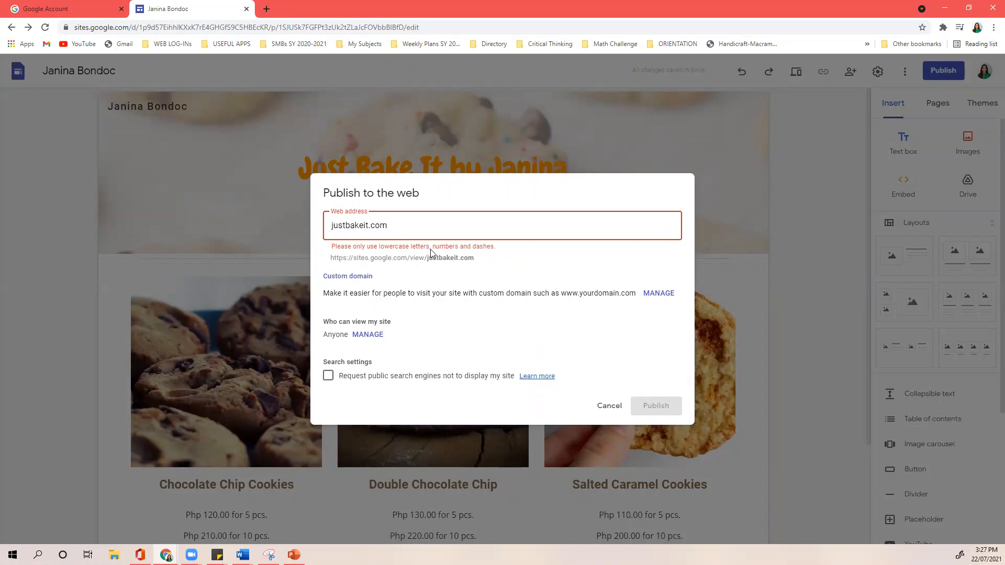
{"action": "left_click", "coordinate": [371, 226]}
{"action": "key", "text": "BackSpace"}
{"action": "key", "text": "BackSpace"}
{"action": "key", "text": "BackSpace"}
{"action": "key", "text": "BackSpace"}
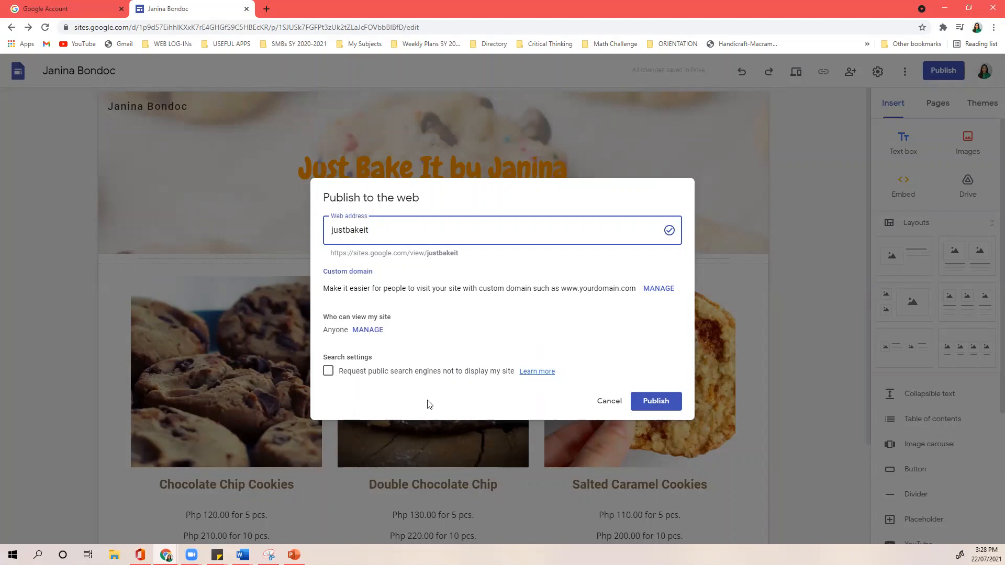
- Publish the site at the justbakeit address and bring up the Publish dropdown options
{"action": "left_click", "coordinate": [657, 402]}
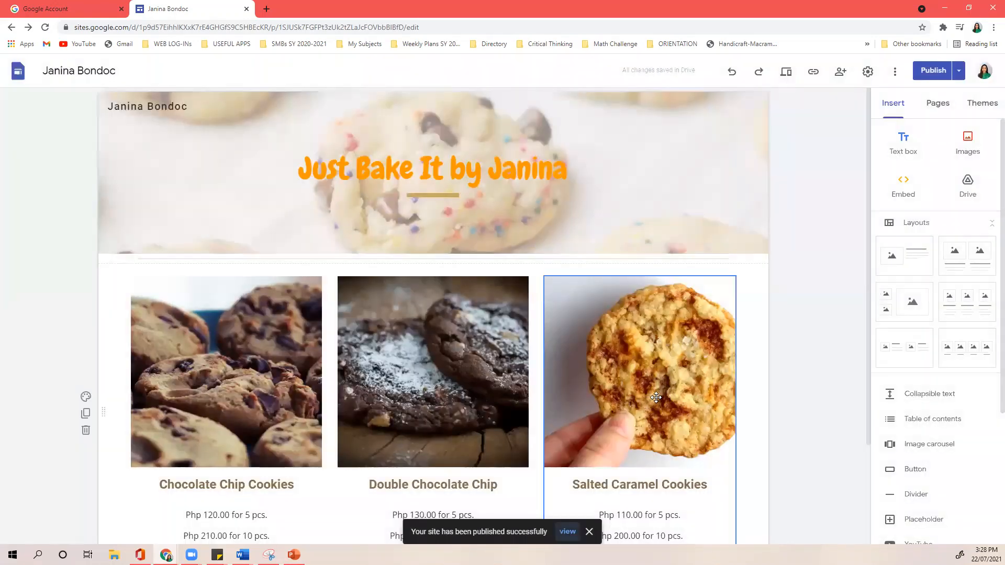
{"action": "left_click", "coordinate": [961, 73]}
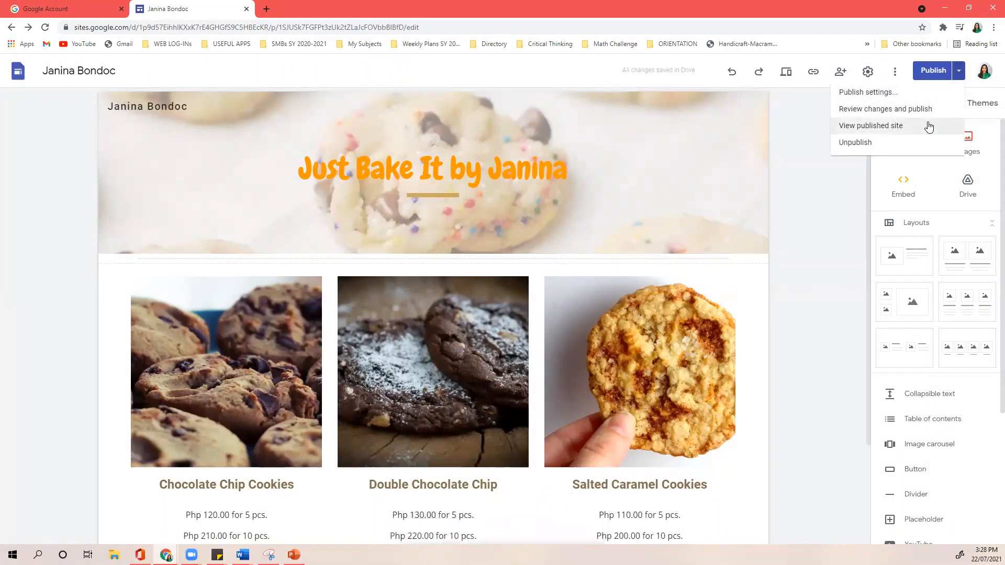
{"action": "left_click", "coordinate": [960, 73]}
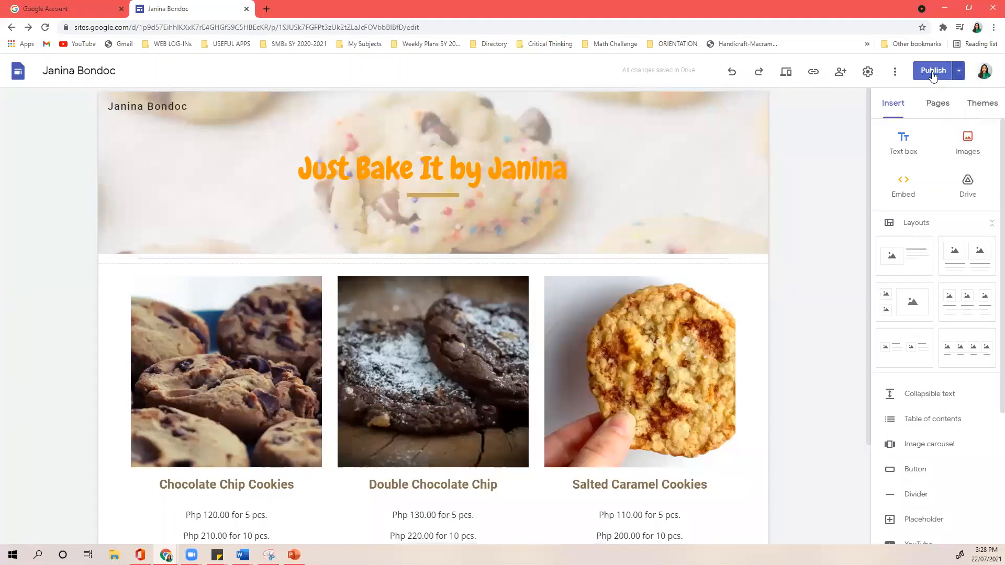
{"action": "left_click", "coordinate": [960, 78]}
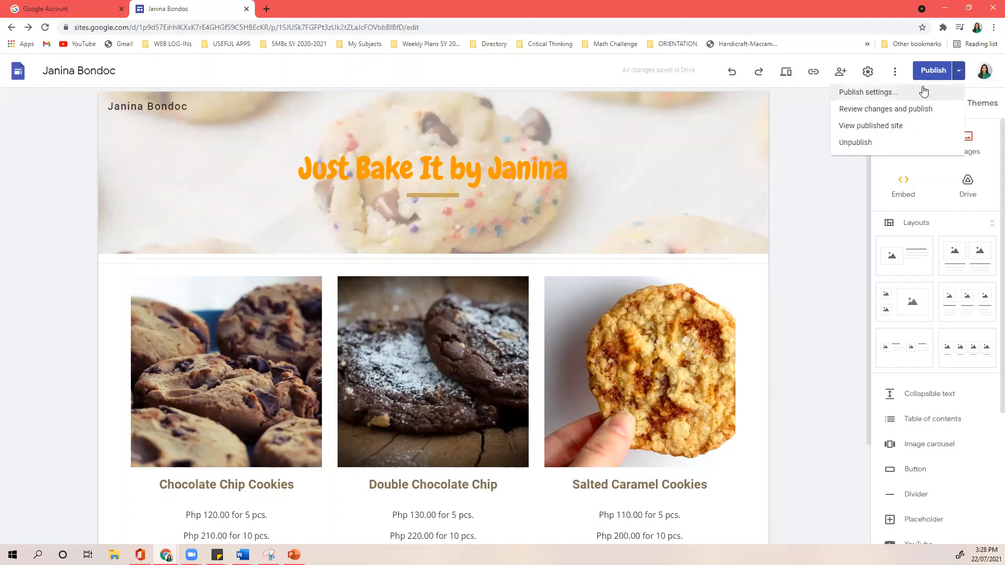
- Choose View published site to open the live cookie site in a new tab
{"action": "left_click", "coordinate": [874, 131]}
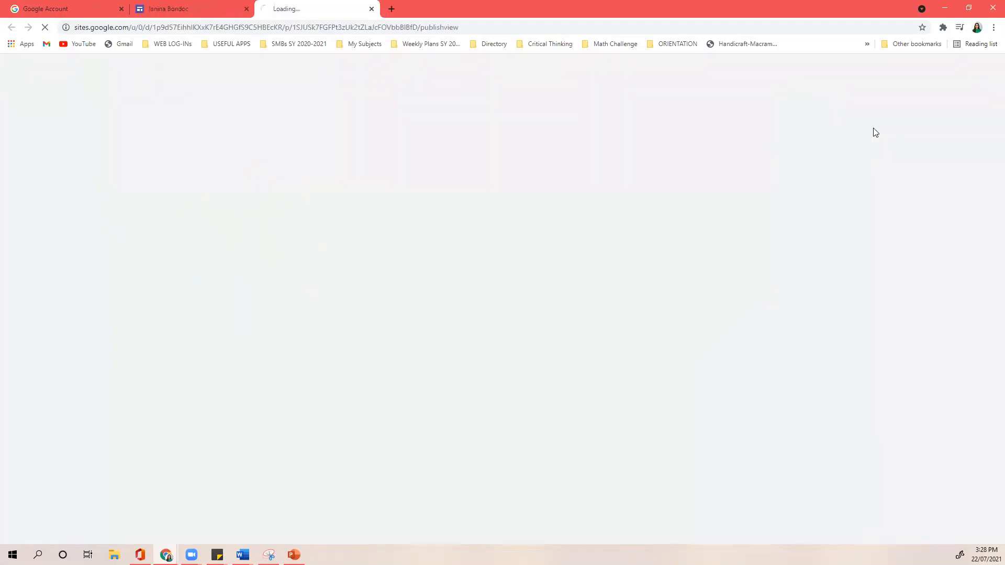